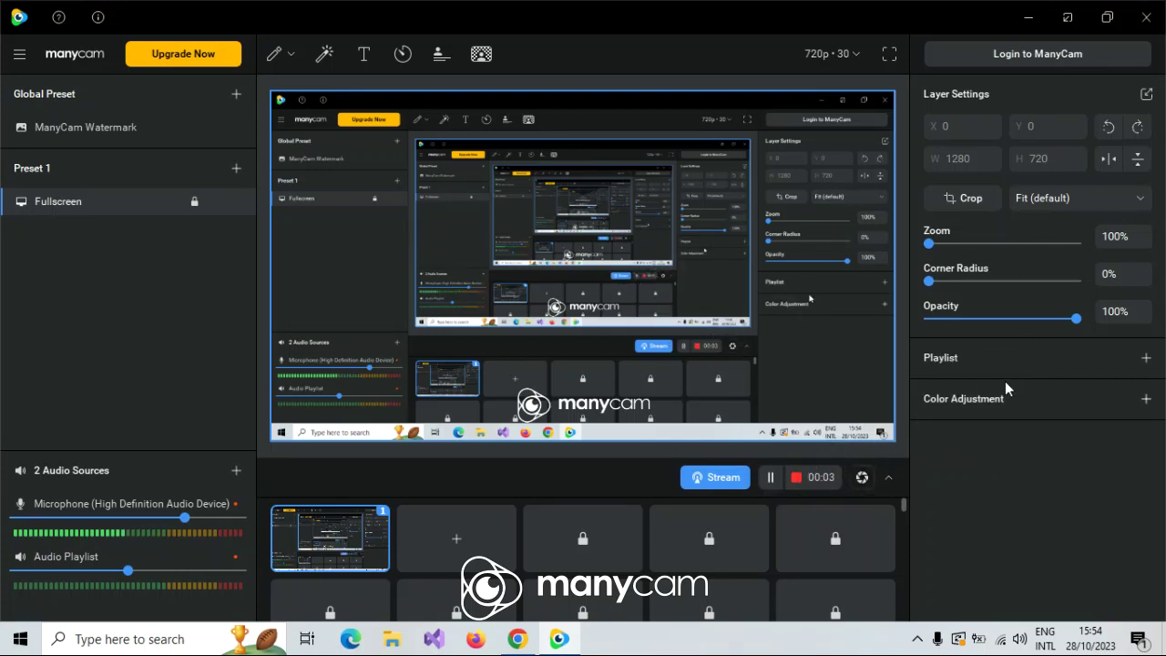
# Minimise the ManyCam window, then open and close the calendar panel
pyautogui.click(1037, 19)
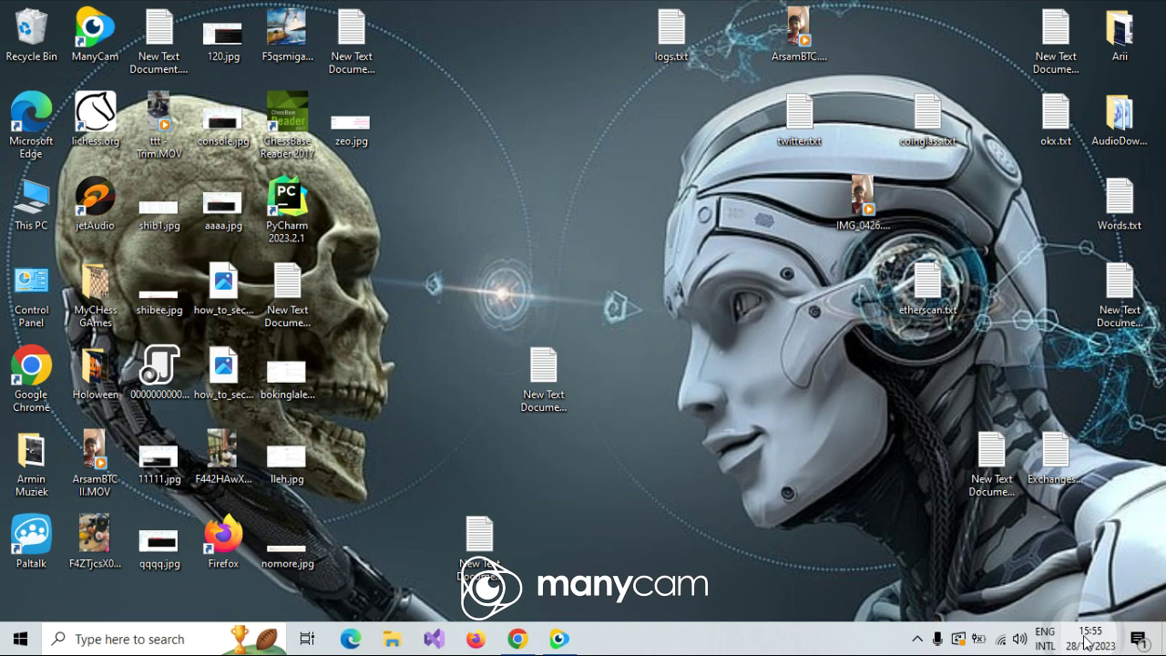
pyautogui.press('super+alt+d')
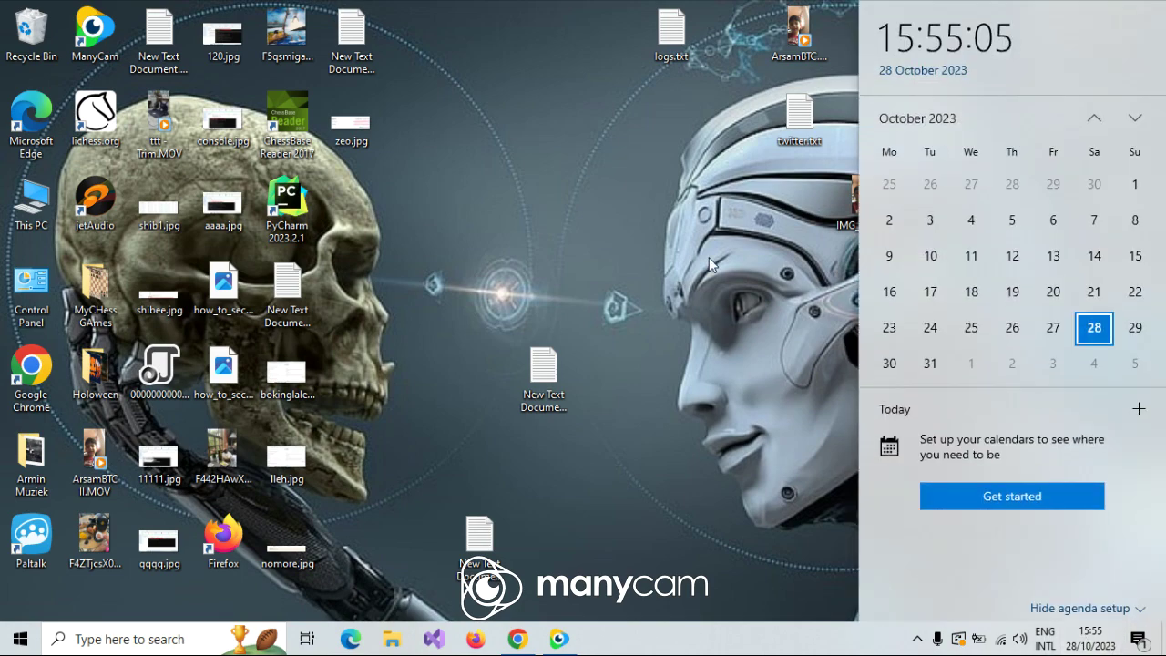
pyautogui.click(654, 189)
pyautogui.moveTo(517, 638)
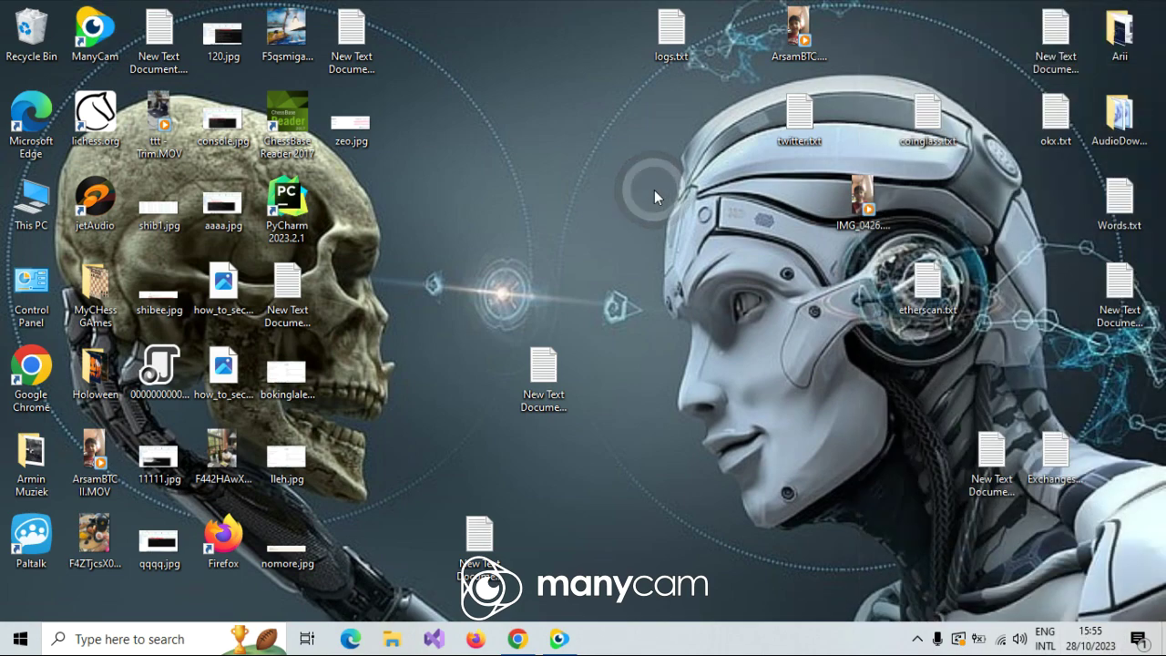
# Return to the scanner site's home page in Chrome and select its full address
pyautogui.click(517, 637)
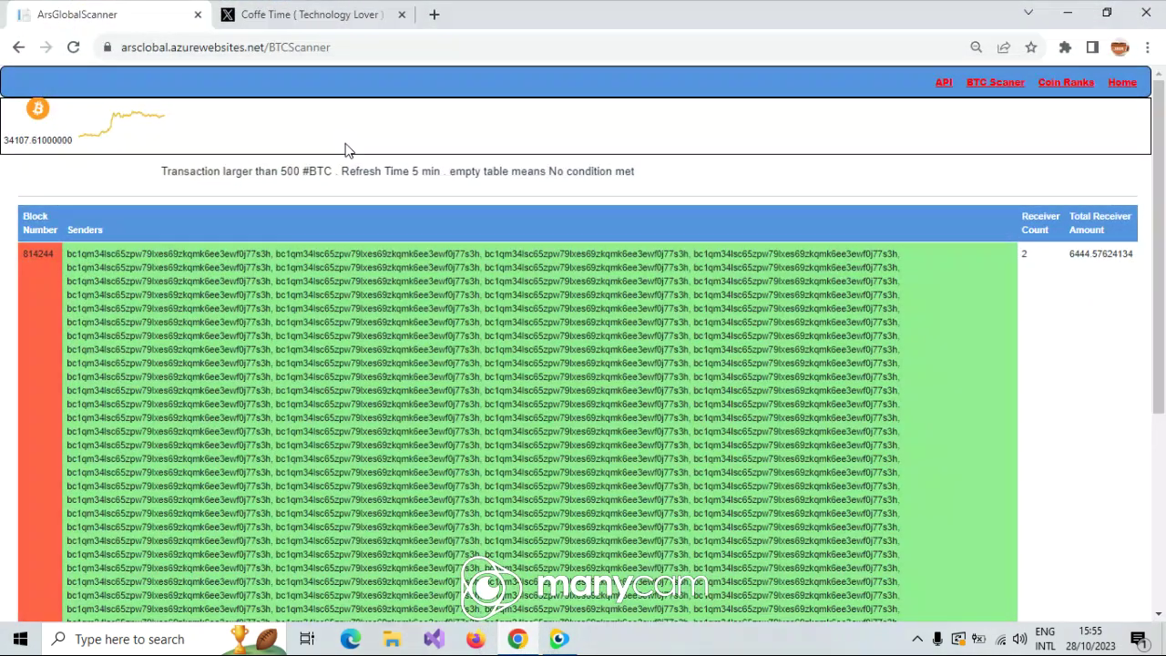
pyautogui.click(1121, 82)
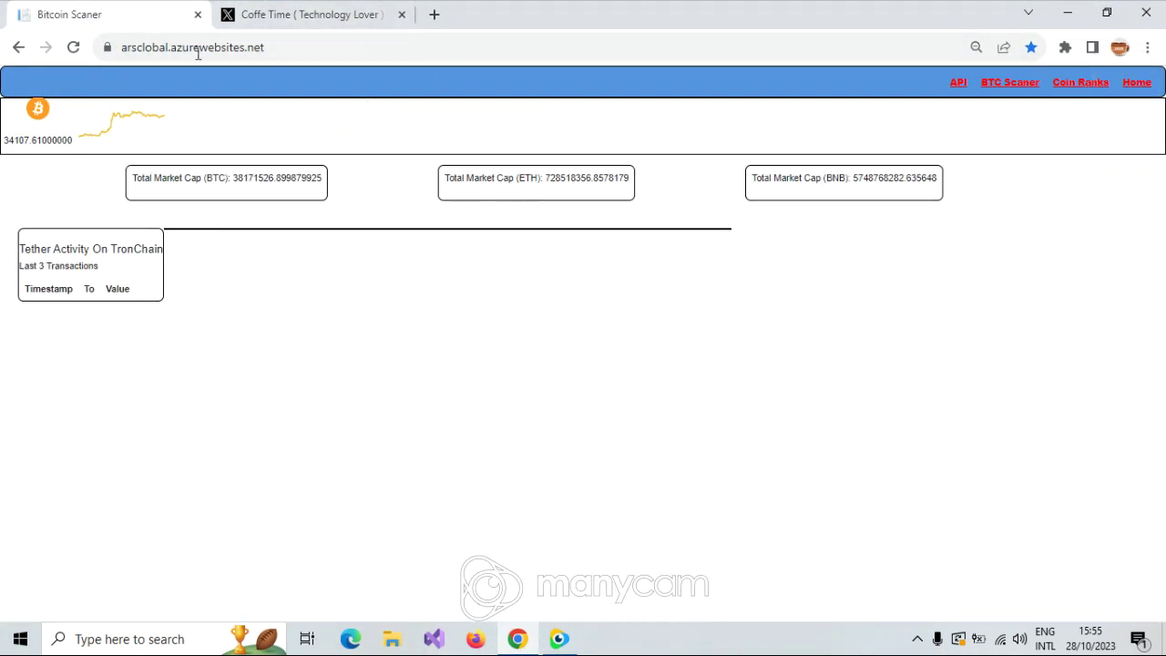
pyautogui.click(342, 48)
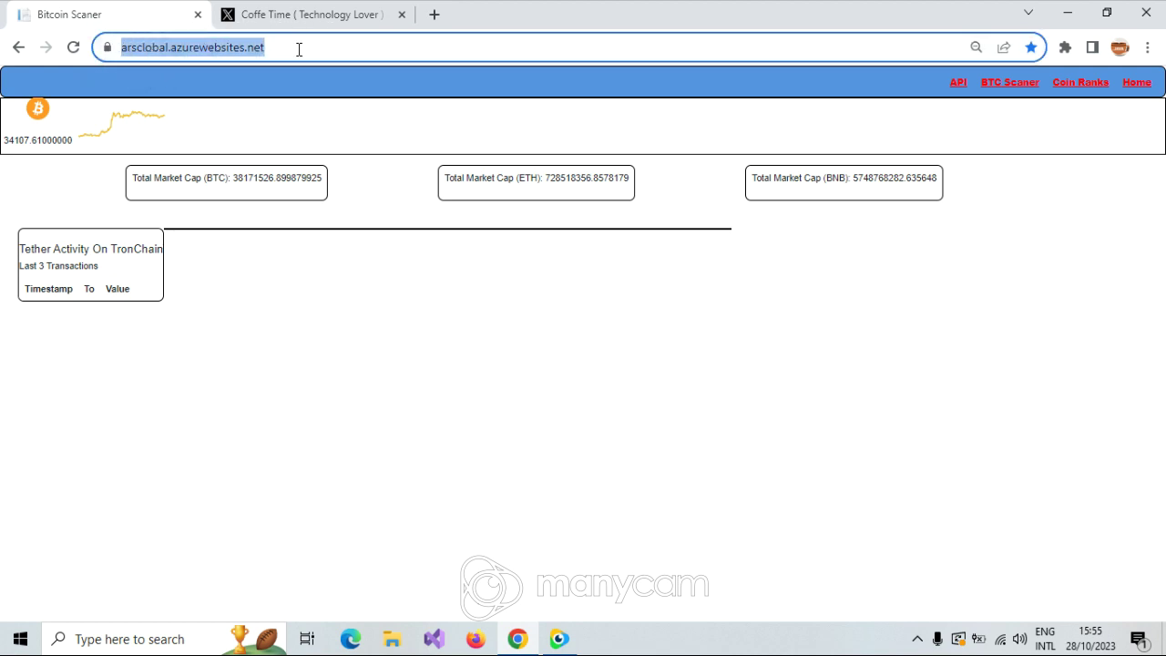
pyautogui.click(147, 42)
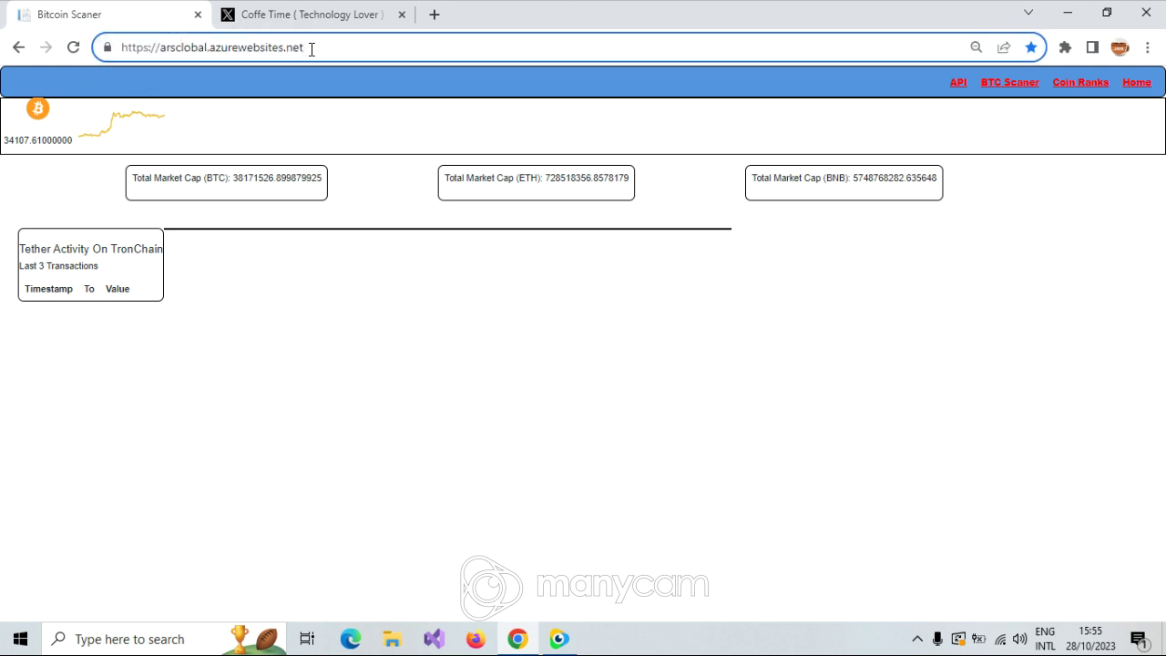
pyautogui.moveTo(311, 49); pyautogui.dragTo(104, 48)
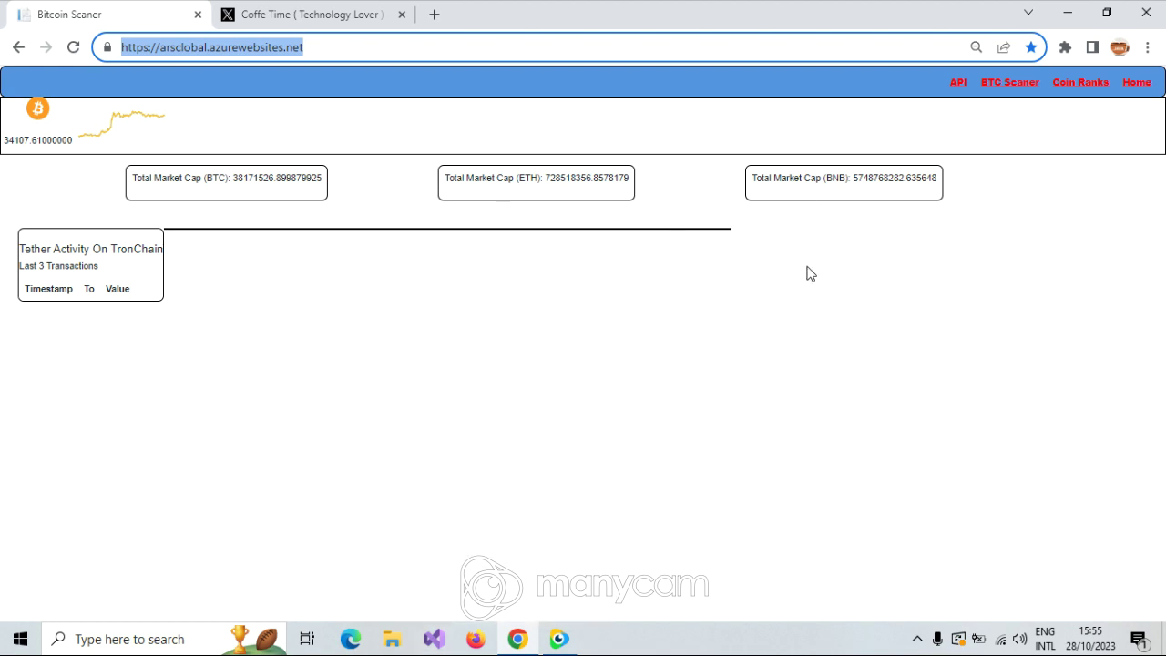
pyautogui.click(346, 14)
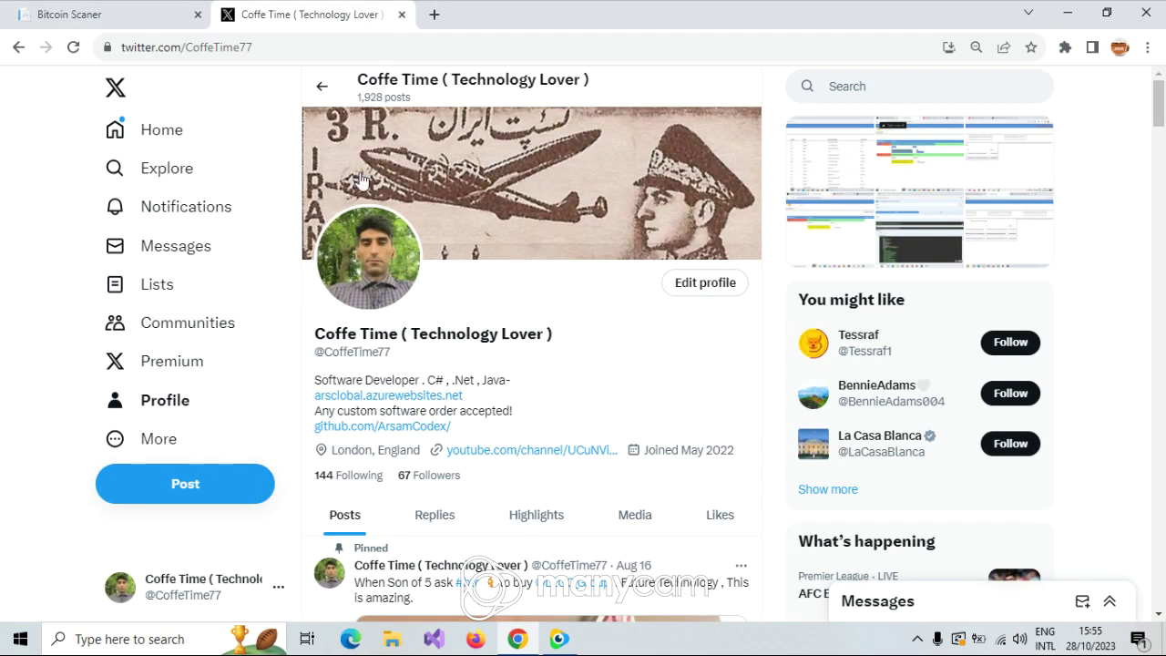
pyautogui.scroll(-5, 361, 180)
pyautogui.scroll(-3, 401, 195)
pyautogui.scroll(-4, 400, 194)
pyautogui.scroll(-4, 399, 201)
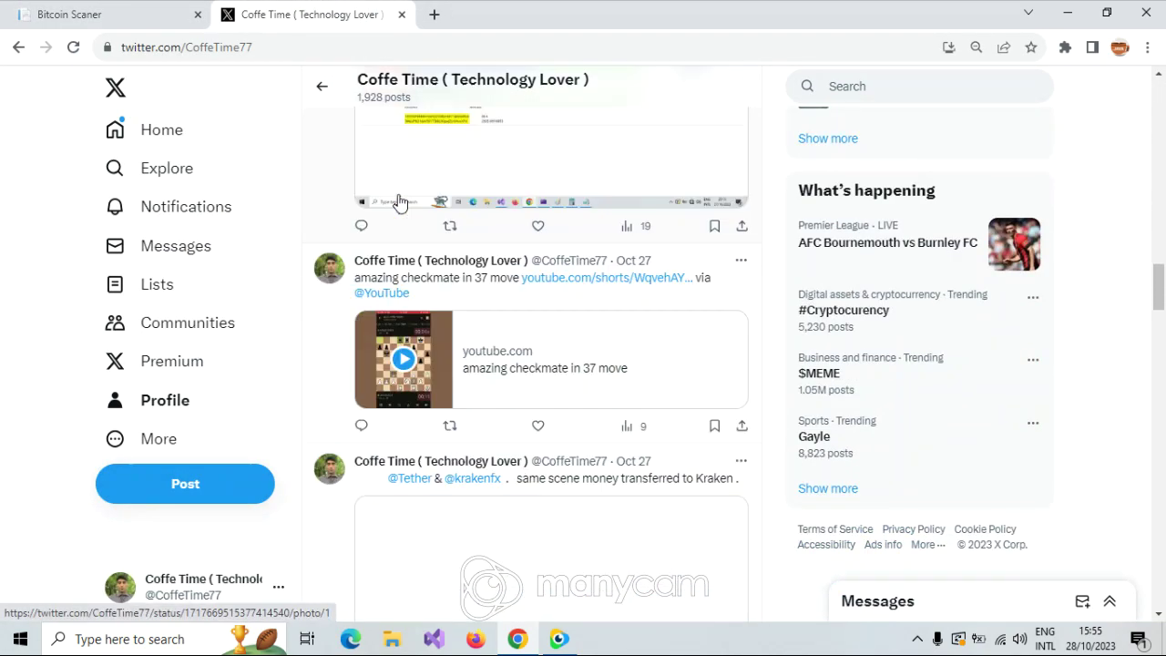
pyautogui.scroll(-3, 391, 195)
pyautogui.scroll(-5, 391, 195)
pyautogui.click(91, 14)
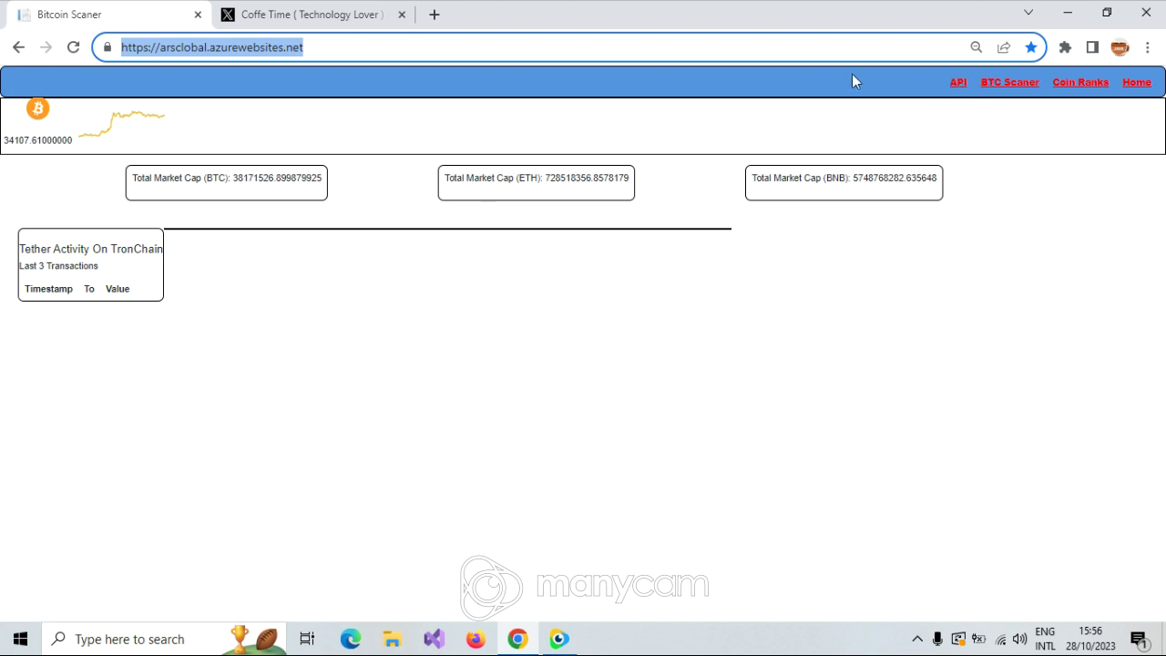
# Run GET /api/Binance/CryptoPairPrice in the API docs with symbol BTCUSDT
pyautogui.click(958, 84)
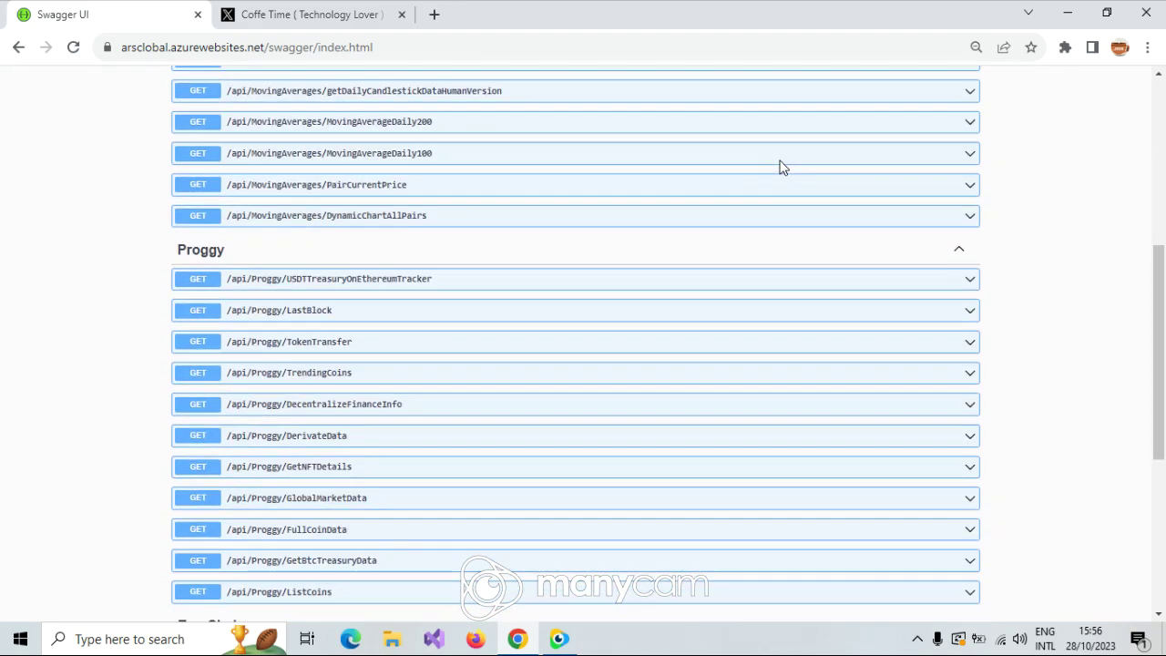
pyautogui.scroll(-3, 780, 167)
pyautogui.scroll(-1, 780, 167)
pyautogui.scroll(4, 780, 168)
pyautogui.scroll(5, 780, 167)
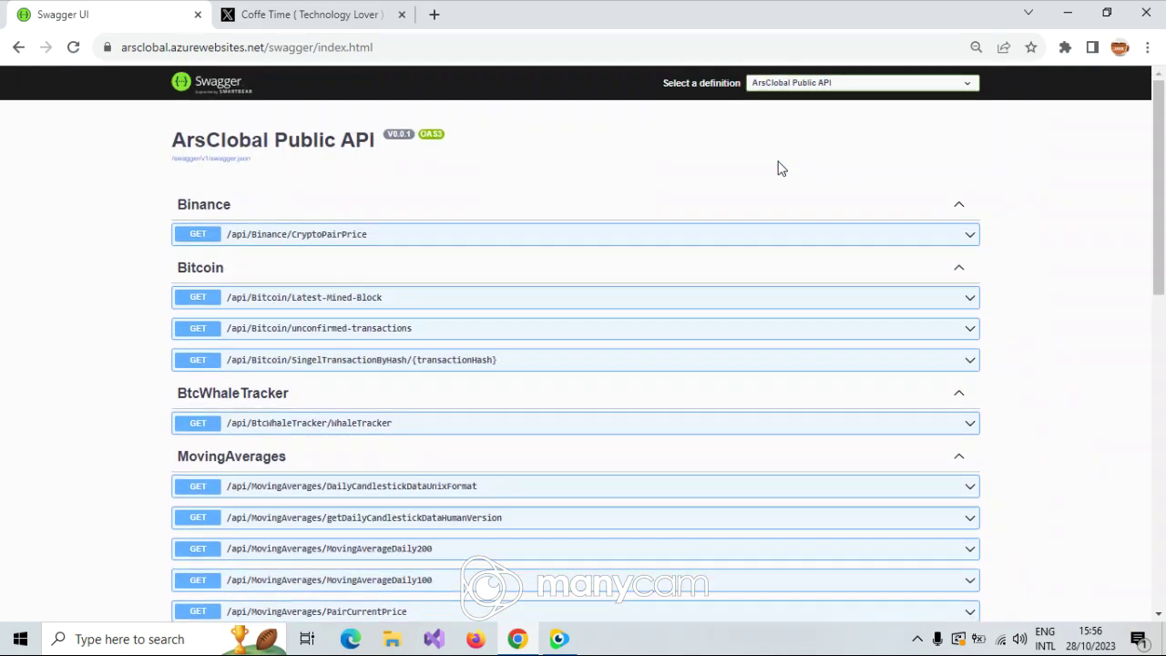
pyautogui.click(349, 234)
pyautogui.click(919, 262)
pyautogui.click(278, 321)
pyautogui.write('BTCUSDT')
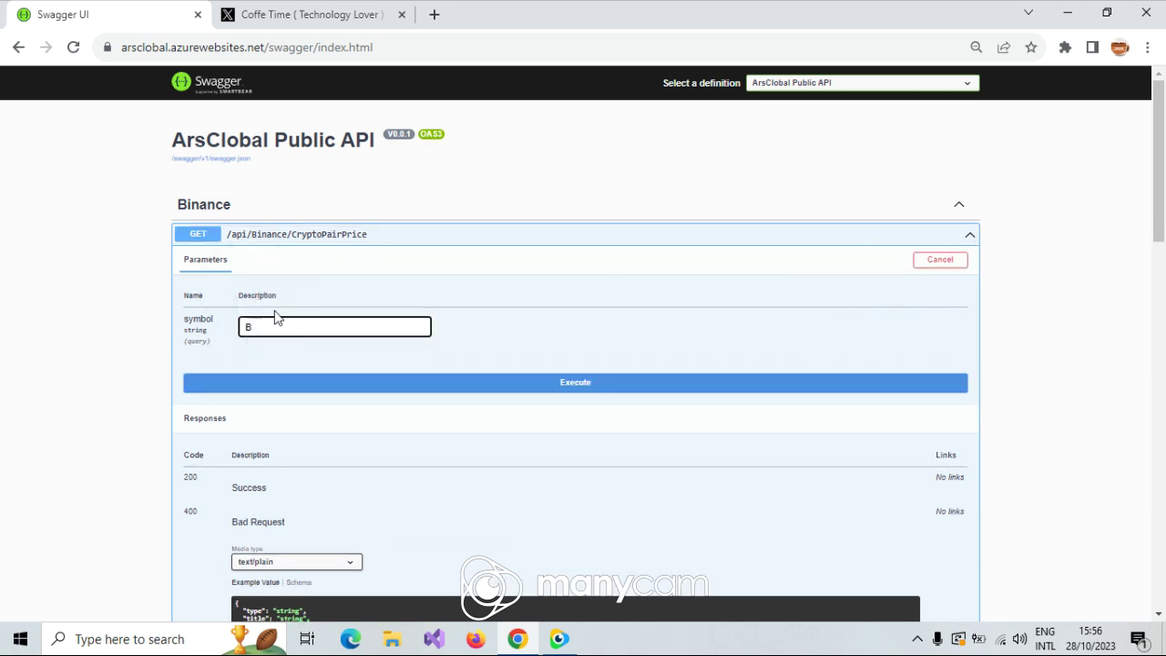
pyautogui.click(535, 383)
pyautogui.scroll(-1, 637, 305)
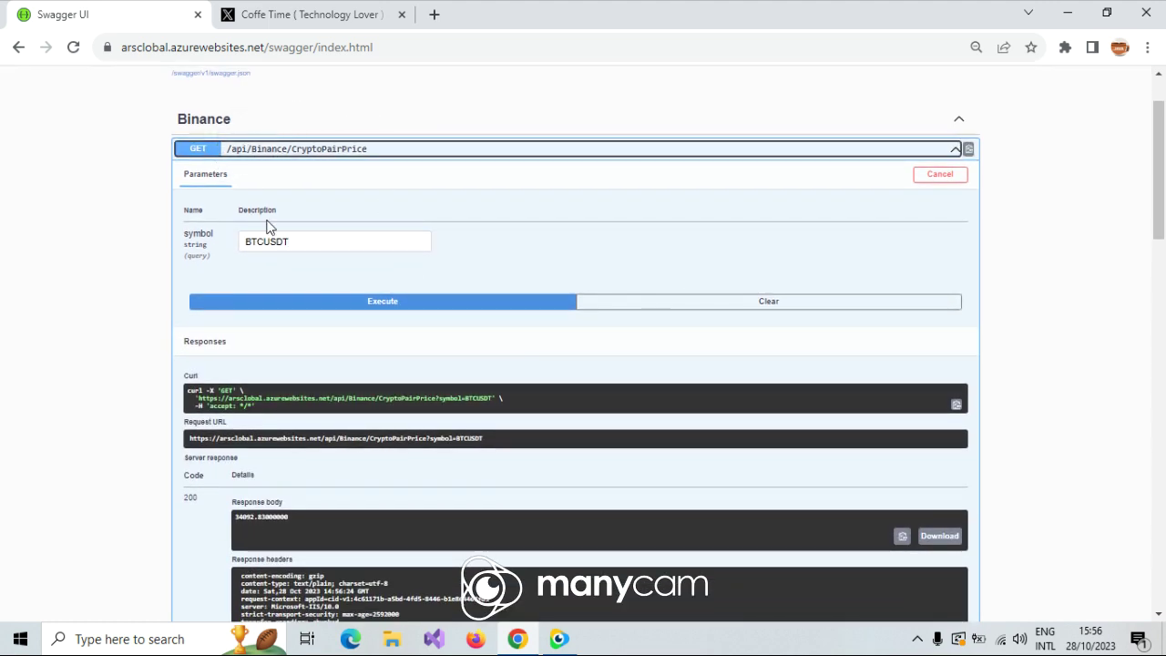
pyautogui.moveTo(302, 531); pyautogui.dragTo(377, 473)
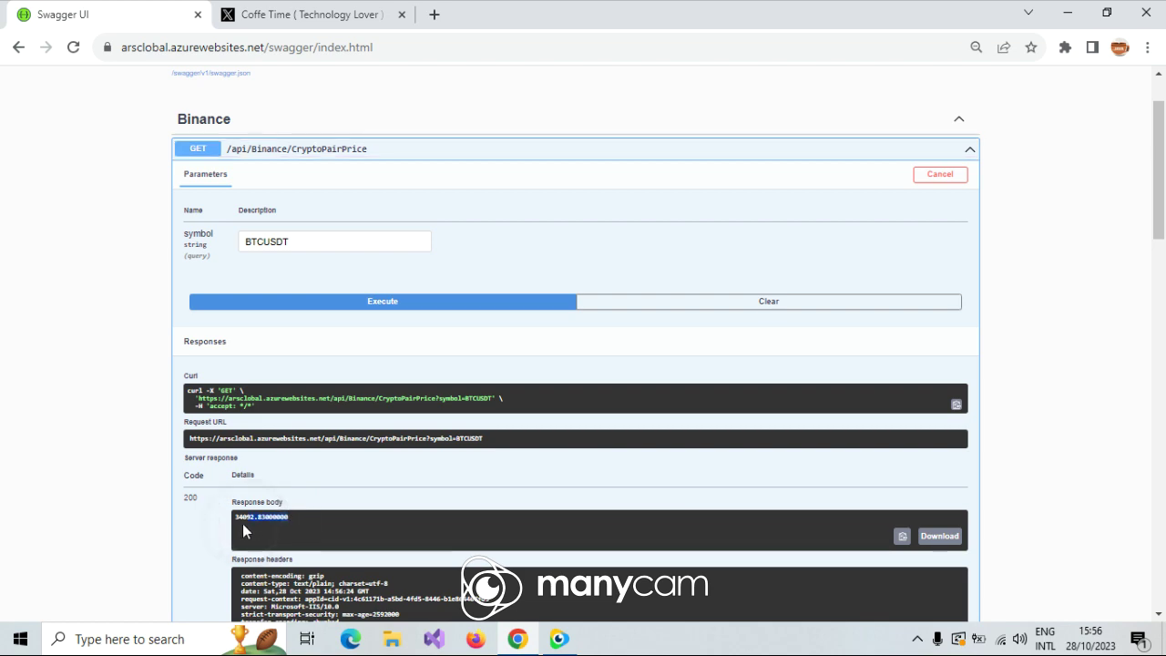
pyautogui.scroll(-3, 390, 466)
pyautogui.scroll(4, 433, 276)
# Run GET /api/Bitcoin/Latest-Mined-Block and check its block hash and height
pyautogui.click(437, 234)
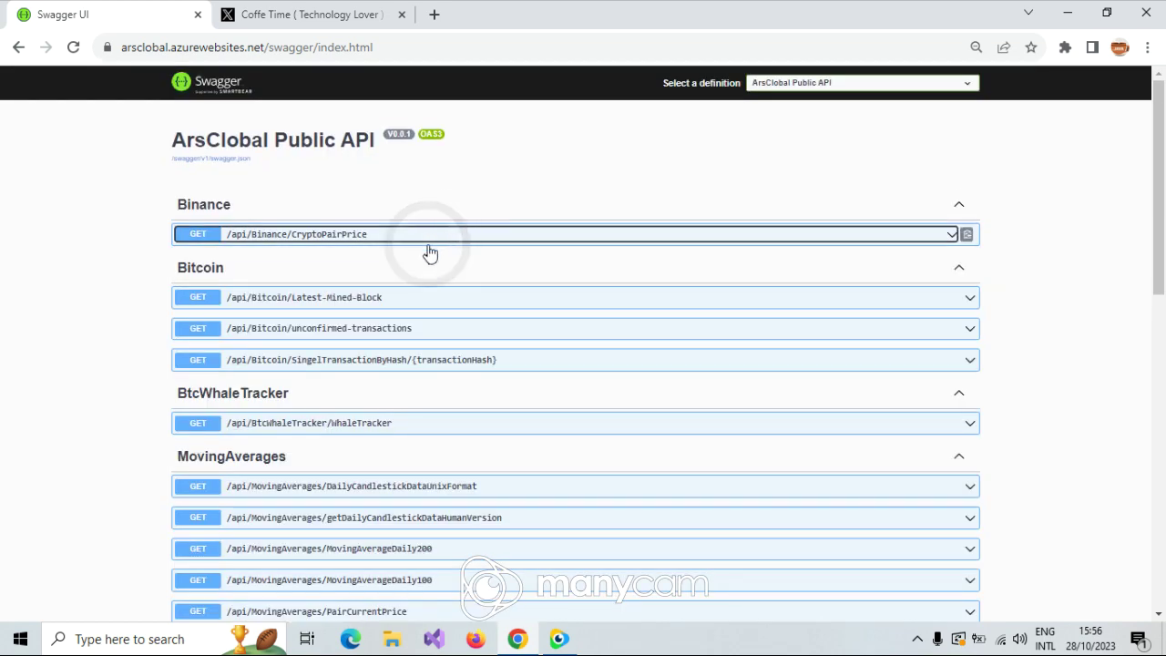
pyautogui.click(369, 297)
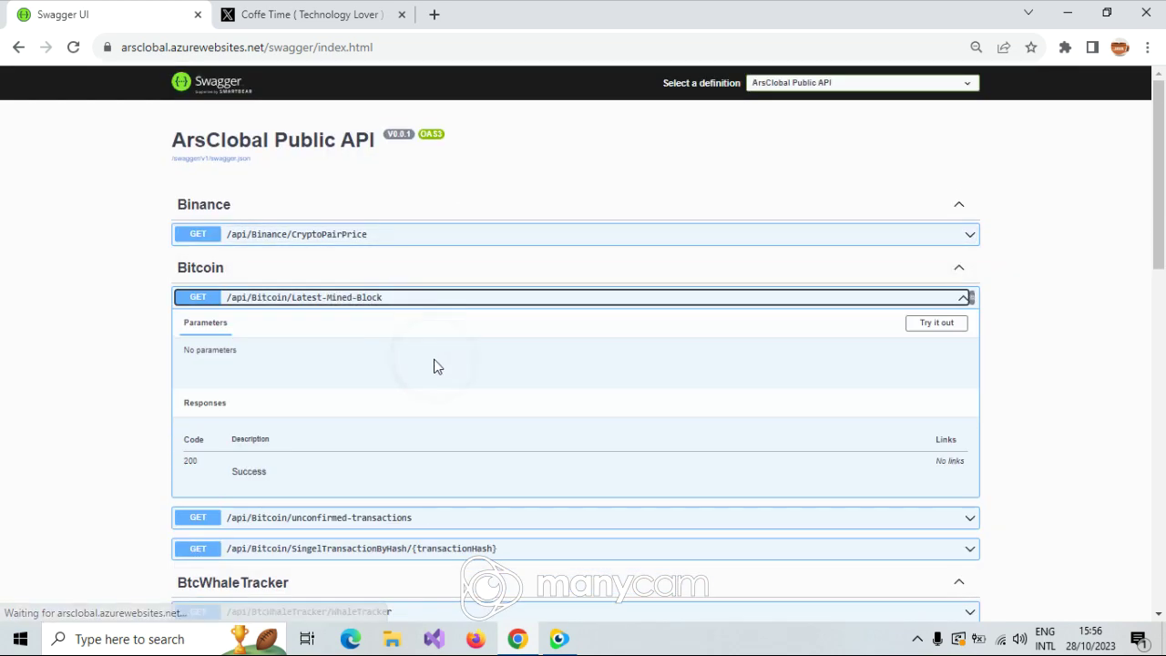
pyautogui.click(912, 322)
pyautogui.click(483, 390)
pyautogui.scroll(-2, 86, 224)
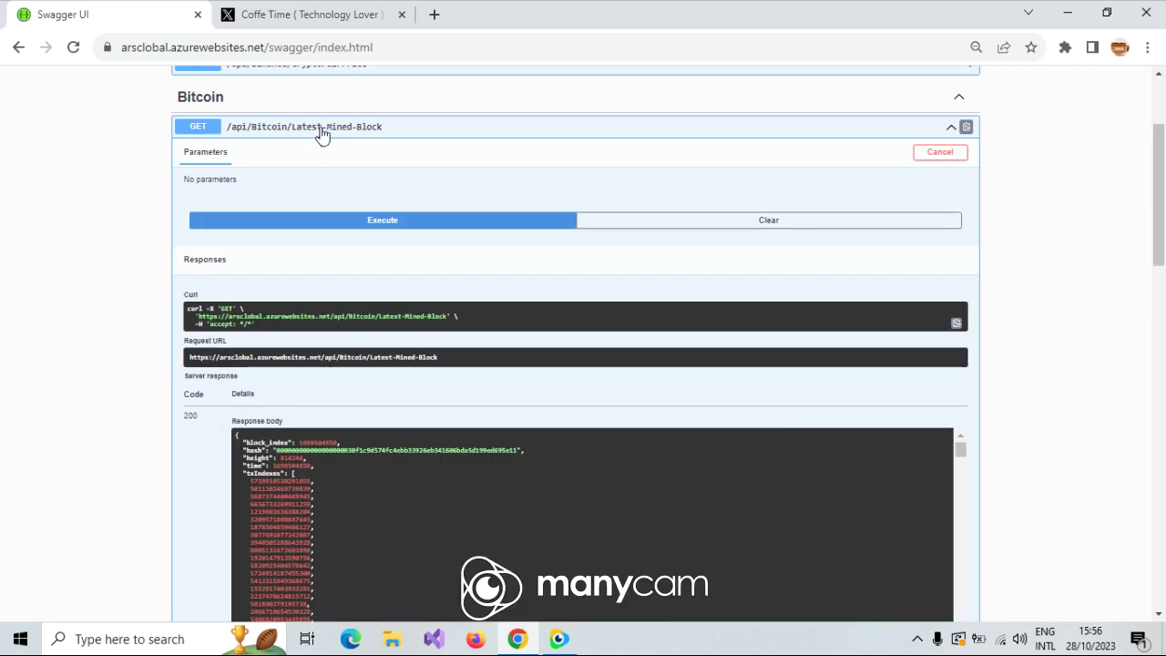
pyautogui.scroll(-1, 341, 278)
pyautogui.scroll(-3, 341, 277)
pyautogui.scroll(-5, 258, 276)
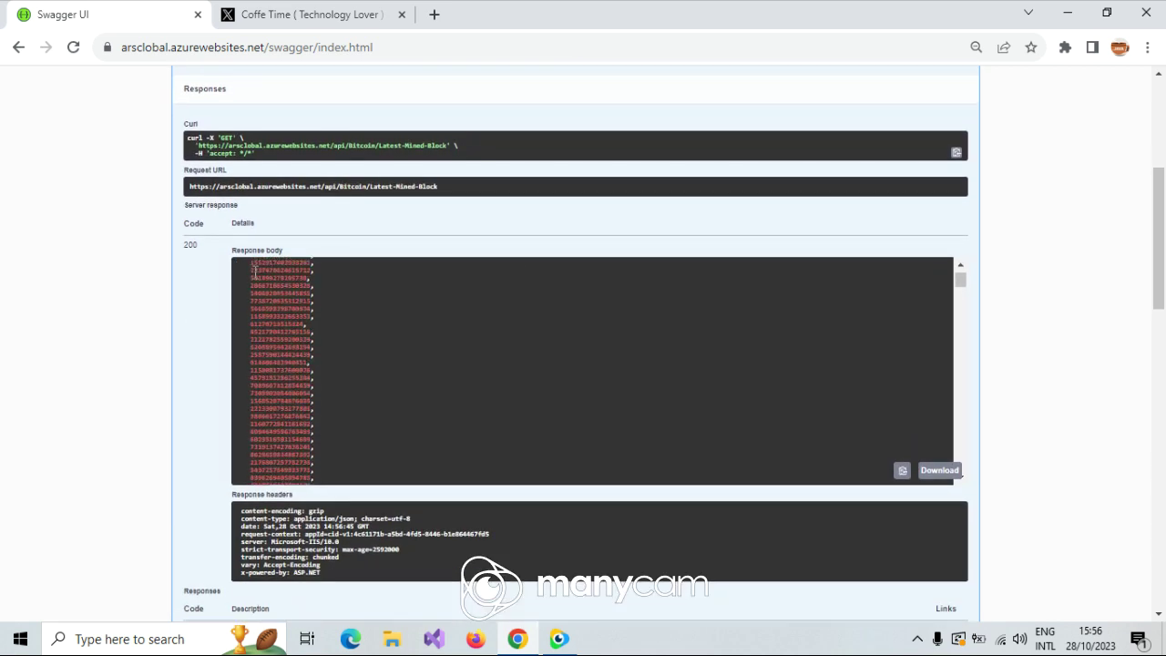
pyautogui.scroll(-5, 846, 268)
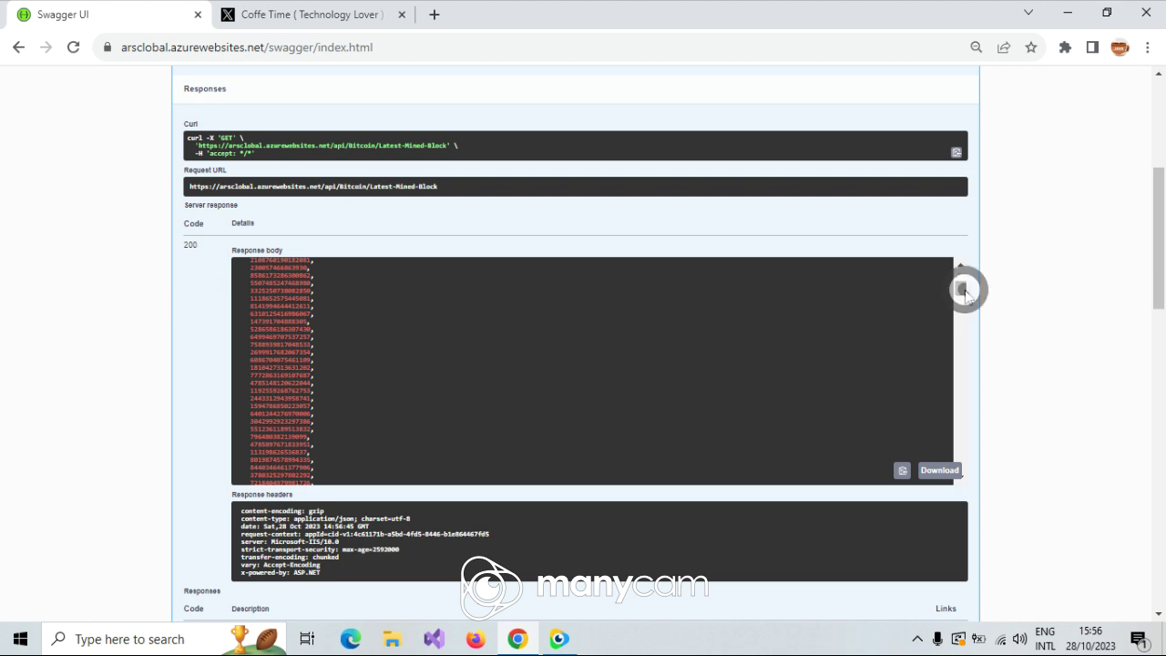
pyautogui.moveTo(963, 286)
pyautogui.mouseDown()
pyautogui.moveTo(957, 411)
pyautogui.moveTo(960, 269)
pyautogui.mouseUp()
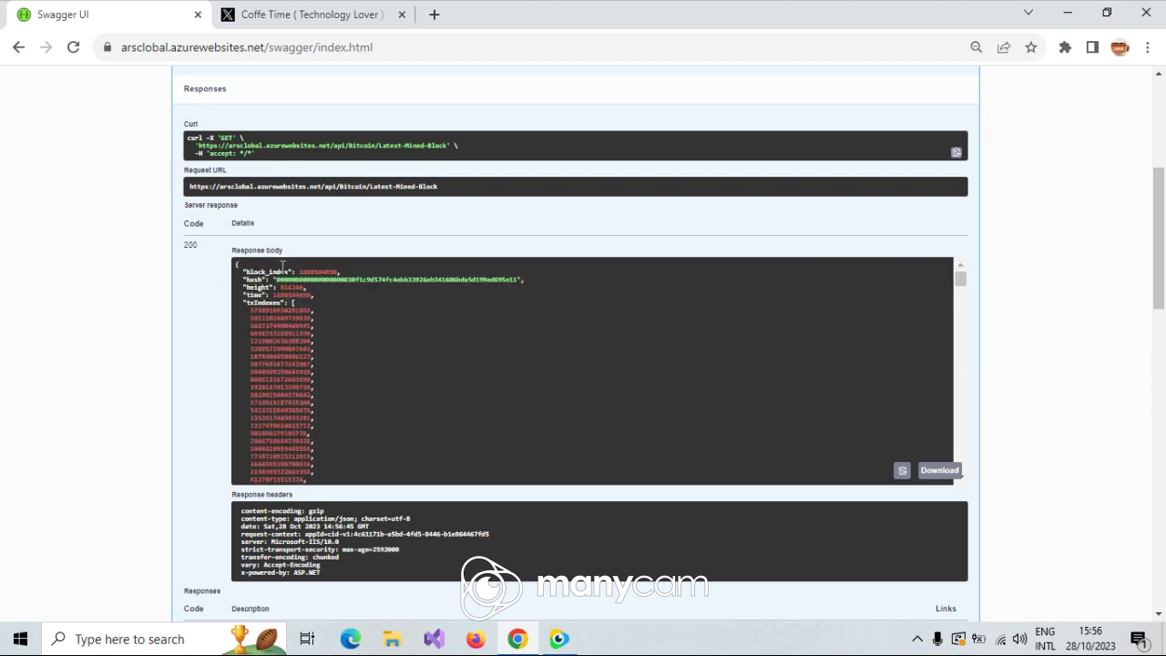
pyautogui.scroll(5, 273, 255)
pyautogui.click(309, 215)
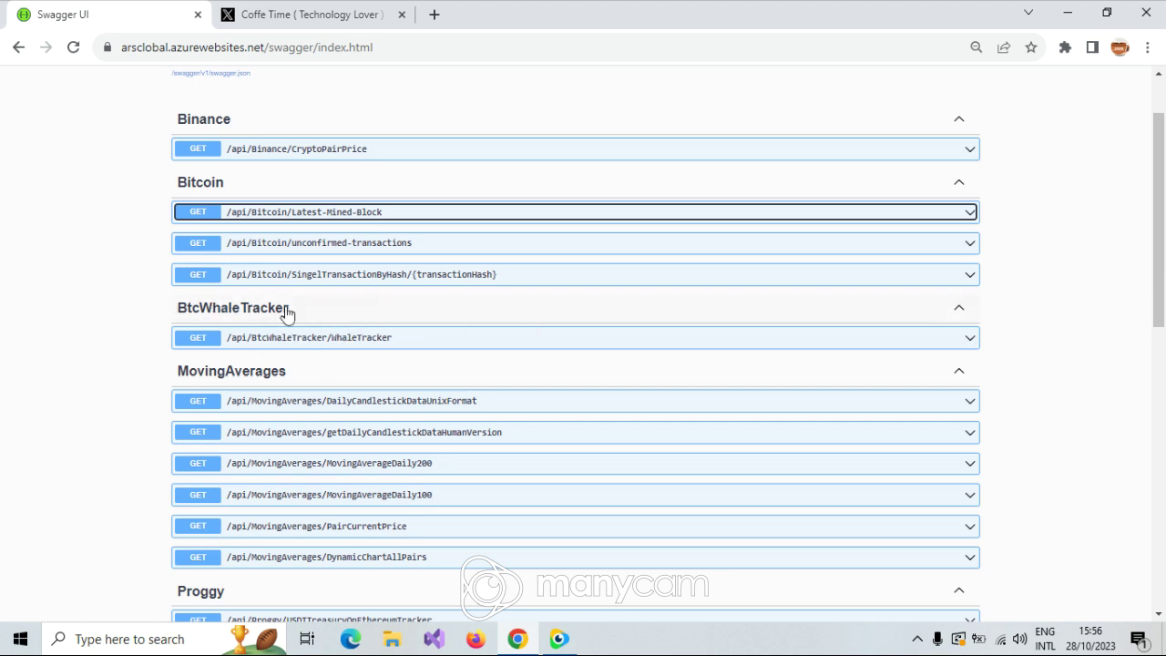
pyautogui.scroll(-1, 274, 321)
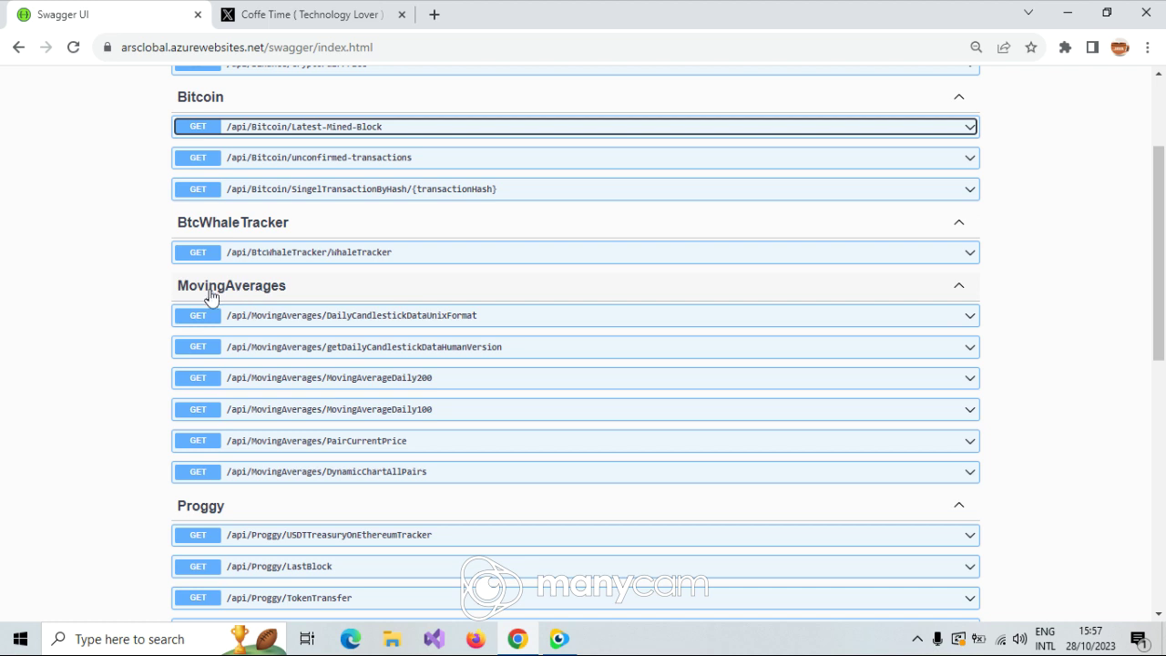
# Run GET /api/MovingAverages/MovingAverageDaily200 with symbol BTCUSDT
pyautogui.click(419, 380)
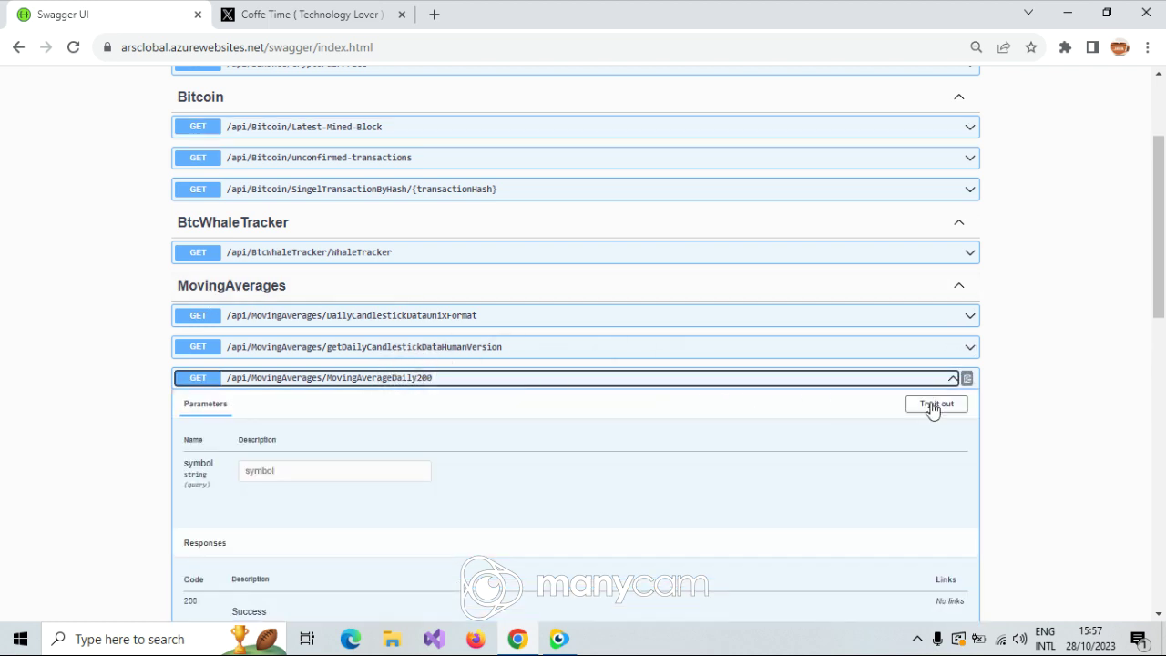
pyautogui.click(938, 405)
pyautogui.click(355, 474)
pyautogui.write('BTCUSDT')
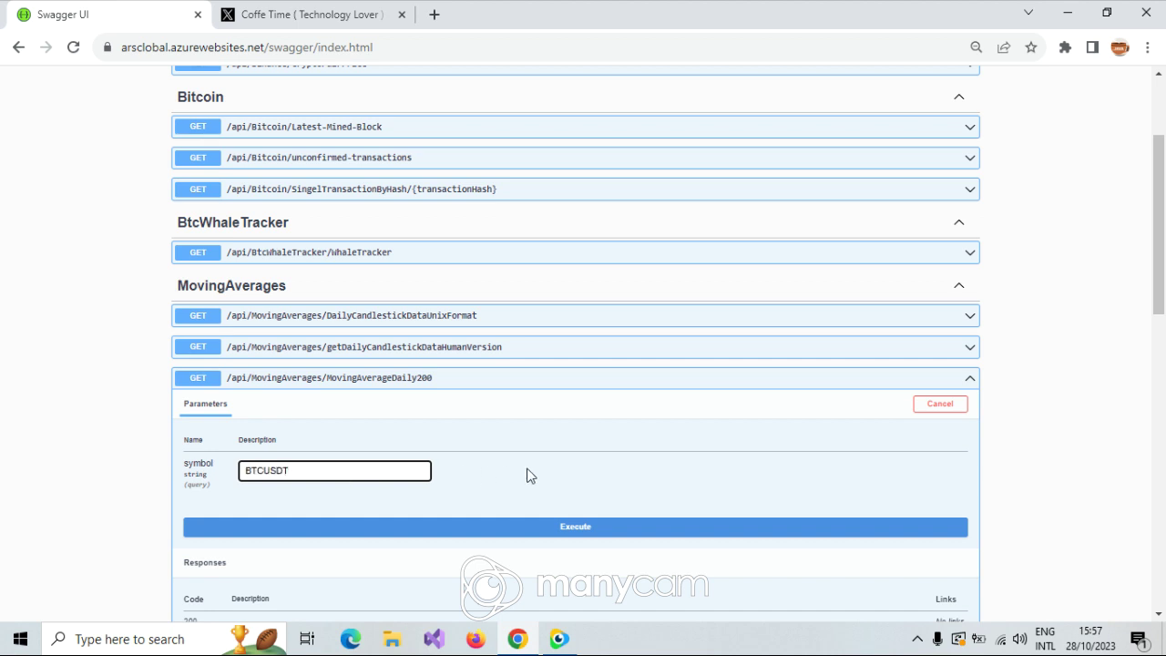
pyautogui.scroll(-1, 531, 474)
pyautogui.click(565, 445)
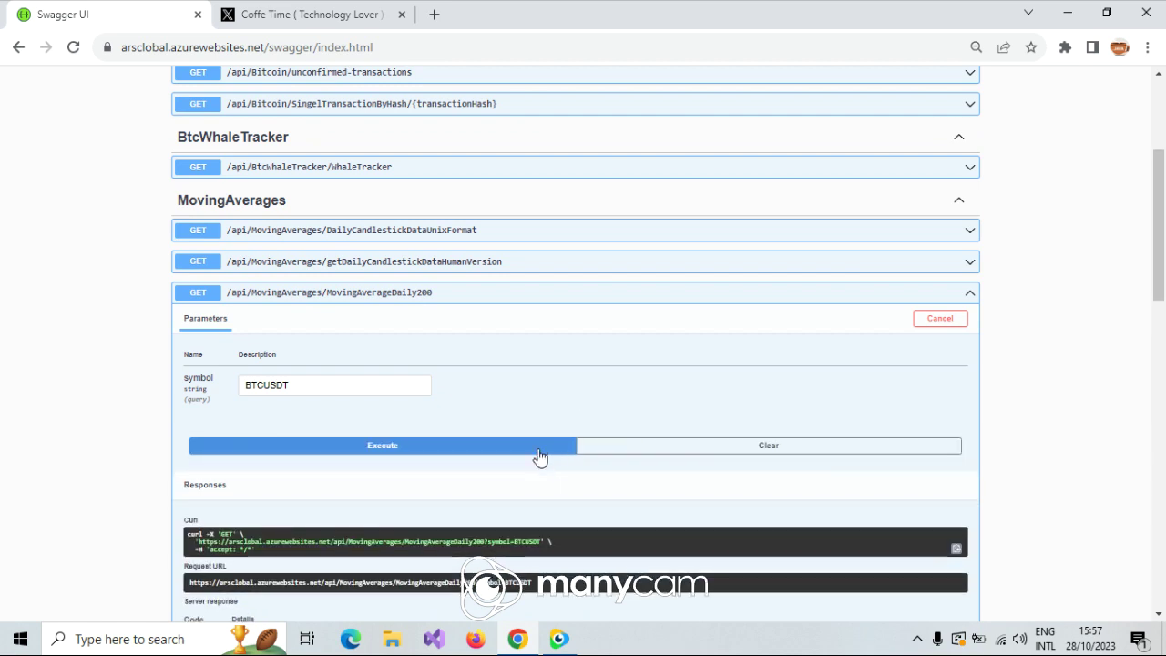
pyautogui.scroll(-2, 539, 456)
# Highlight the 28282.03125 response value, then collapse the endpoint
pyautogui.doubleClick(257, 489)
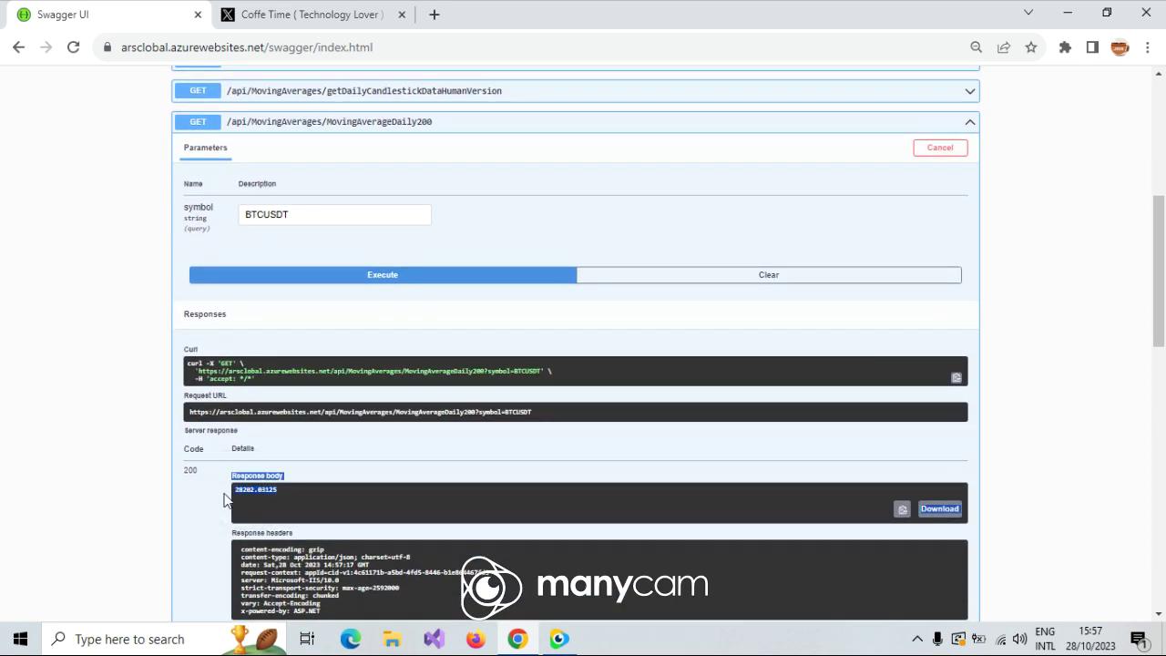
pyautogui.scroll(1, 416, 258)
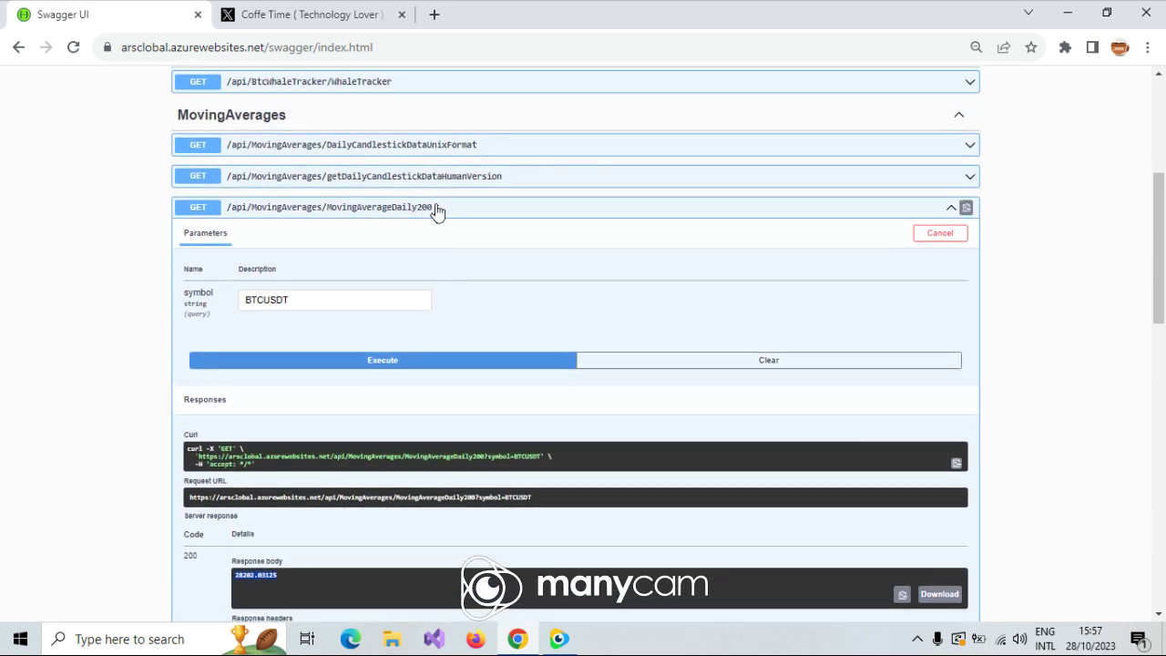
pyautogui.scroll(-1, 431, 300)
pyautogui.doubleClick(273, 492)
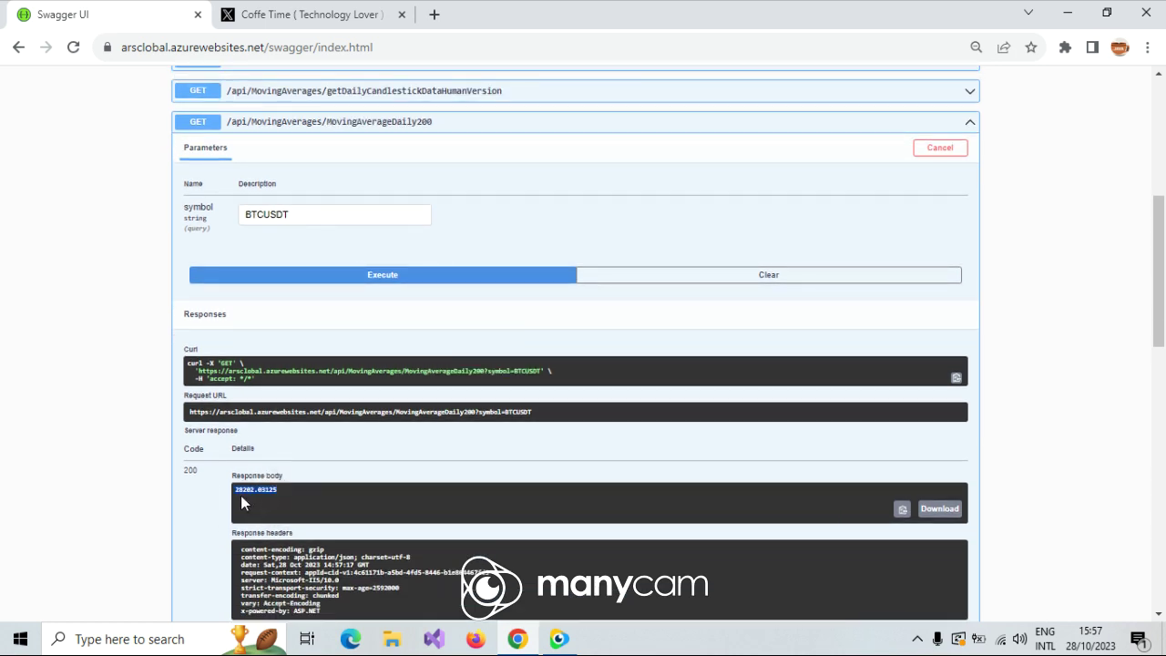
pyautogui.scroll(1, 372, 323)
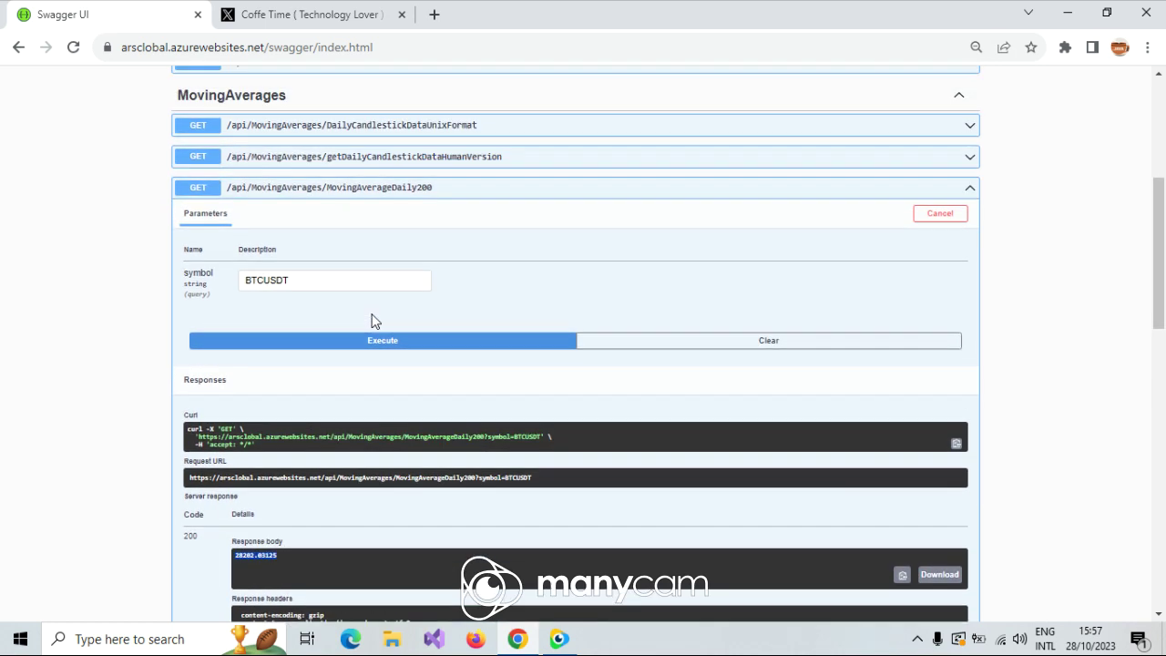
pyautogui.click(391, 208)
pyautogui.click(393, 211)
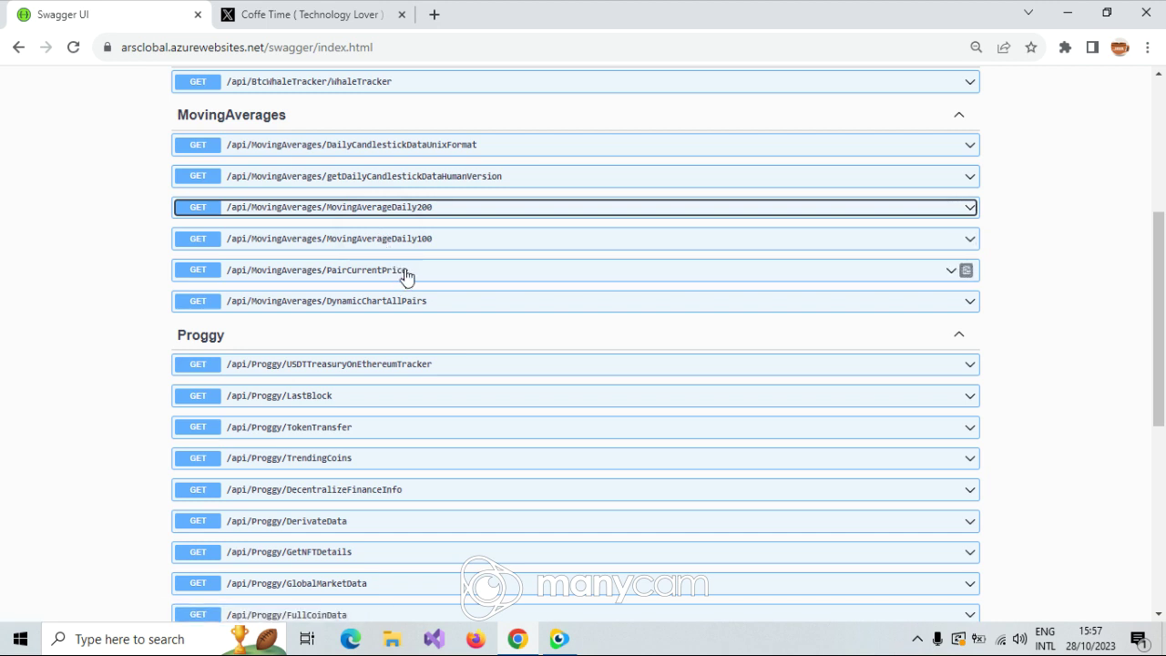
# Run DynamicChartAllPairs for pair BTCUSDT over 20 days at 1000×400
pyautogui.click(417, 303)
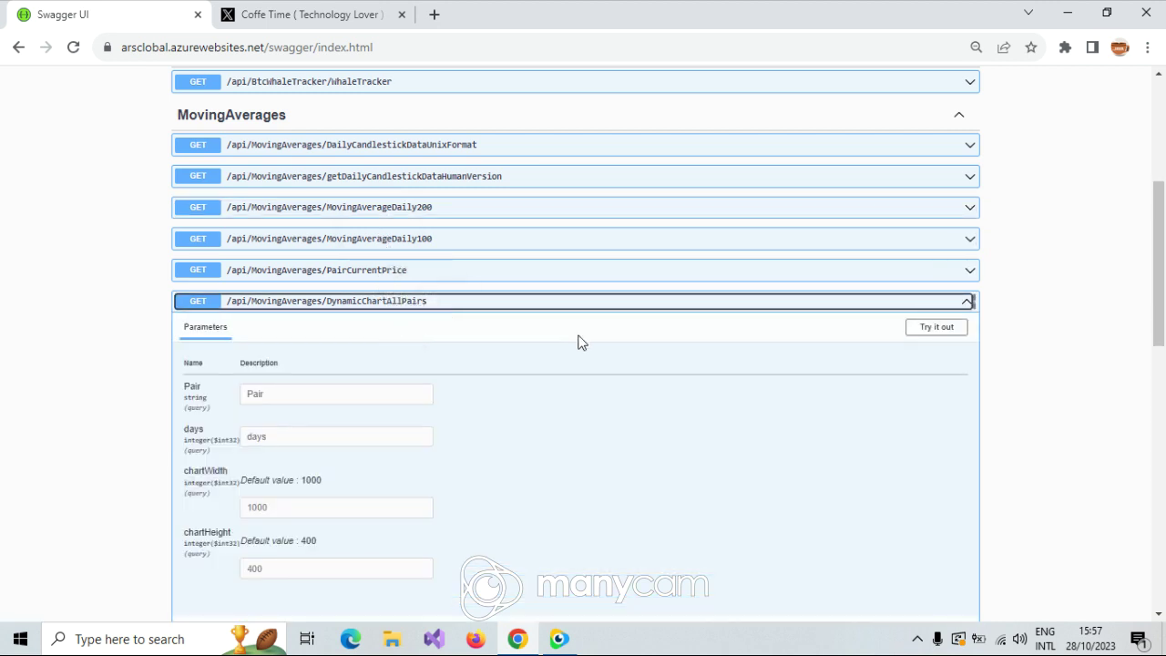
pyautogui.scroll(-1, 774, 314)
pyautogui.click(920, 242)
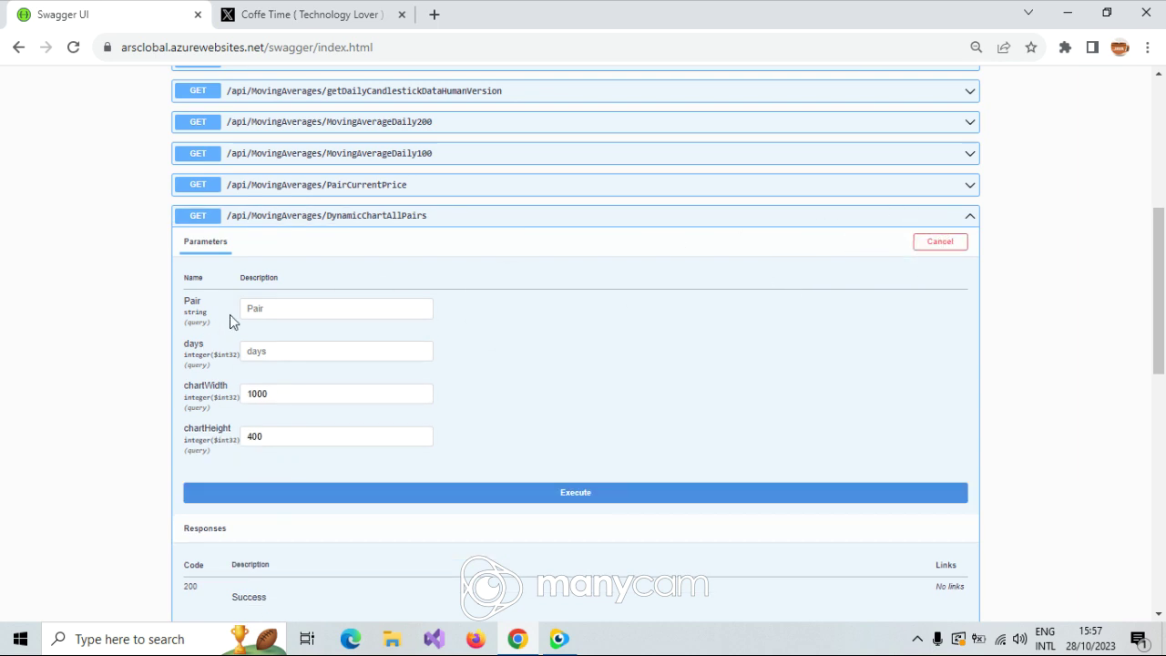
pyautogui.click(280, 309)
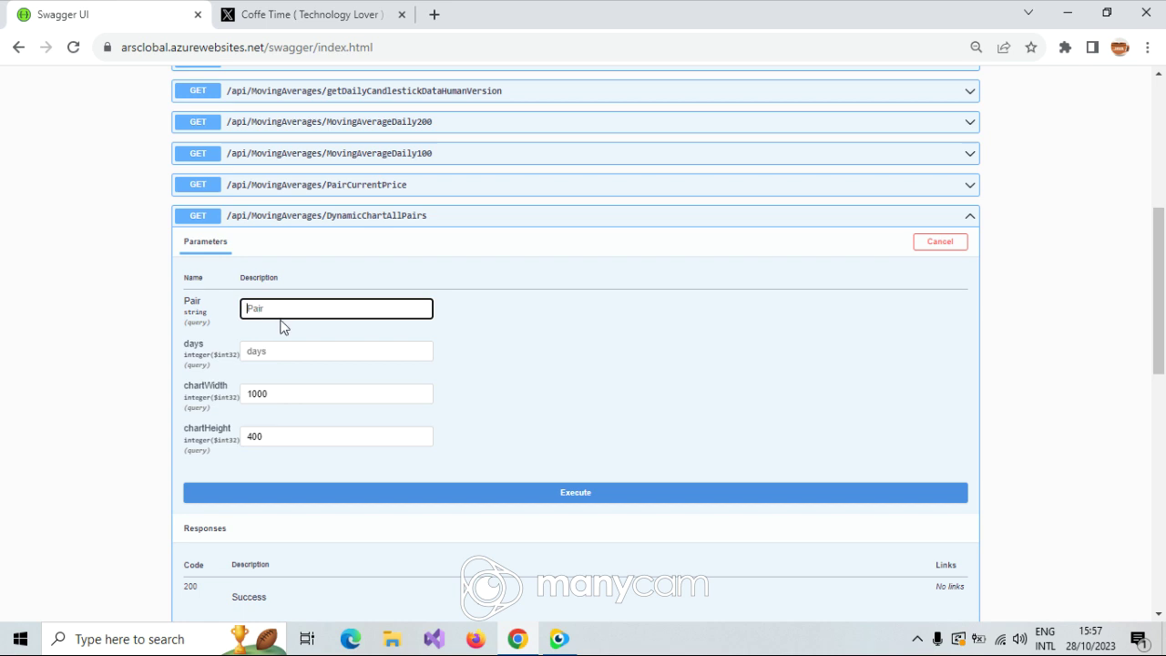
pyautogui.scroll(-1, 308, 310)
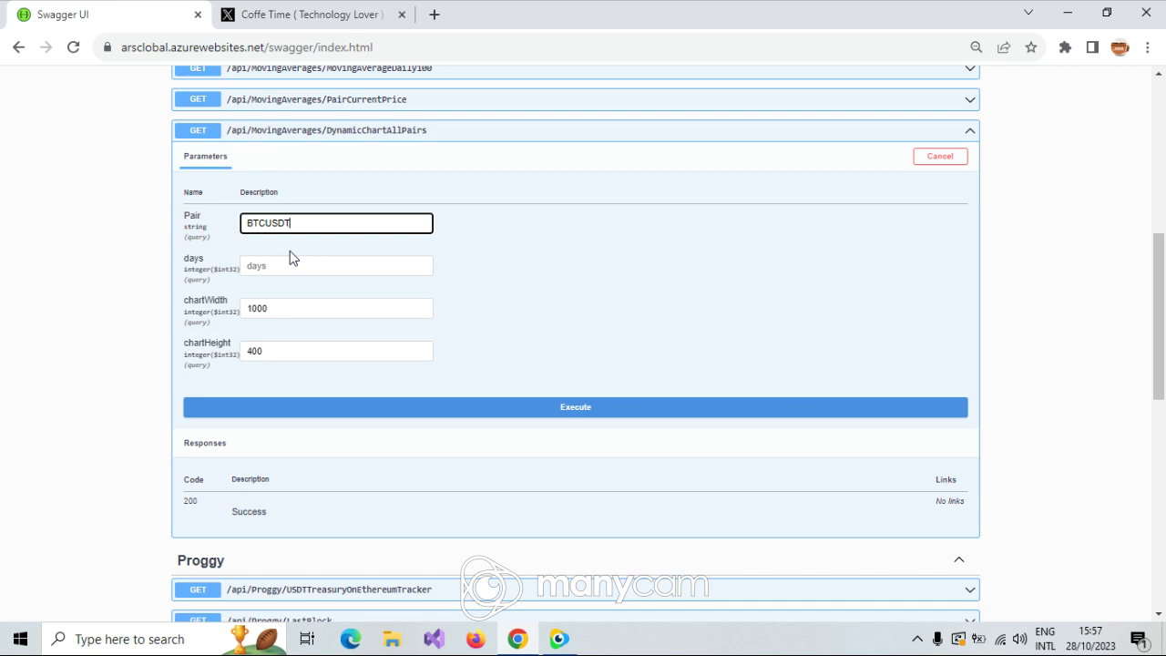
pyautogui.click(297, 267)
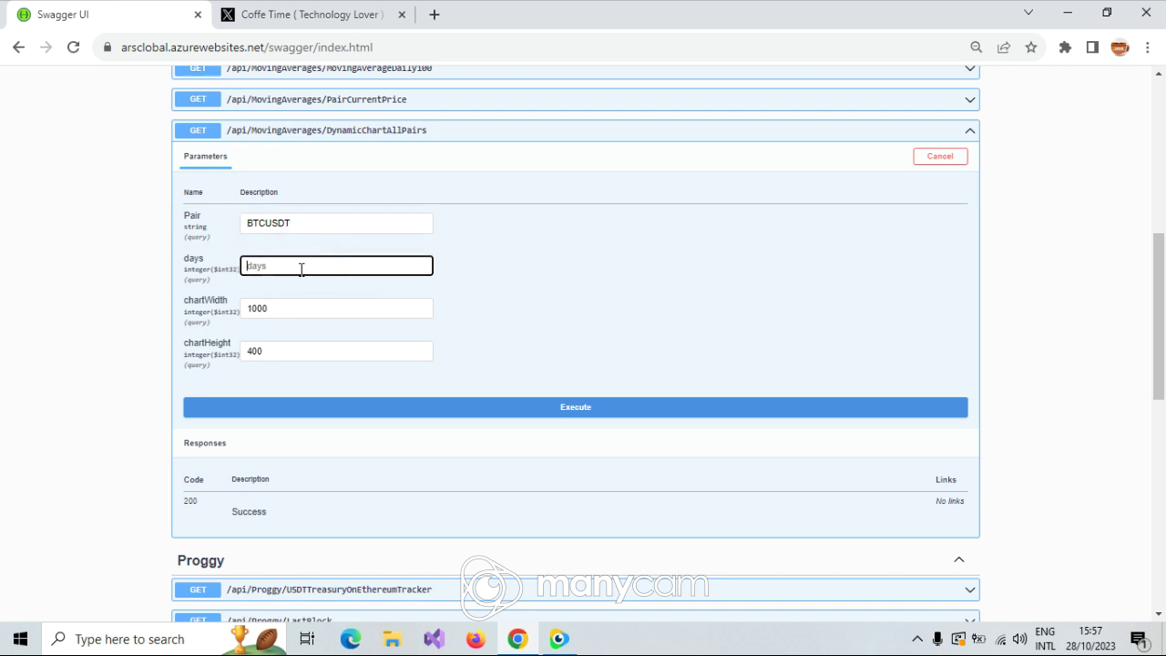
pyautogui.click(300, 269)
pyautogui.click(590, 407)
pyautogui.scroll(-3, 814, 340)
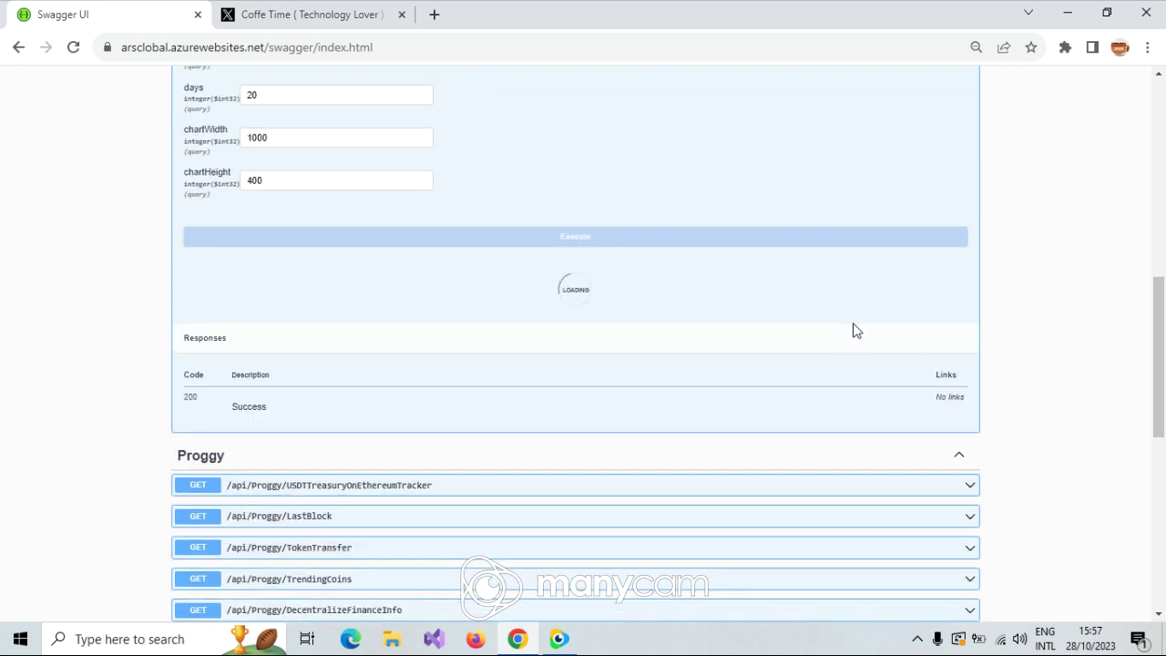
pyautogui.scroll(-2, 814, 352)
pyautogui.scroll(2, 792, 346)
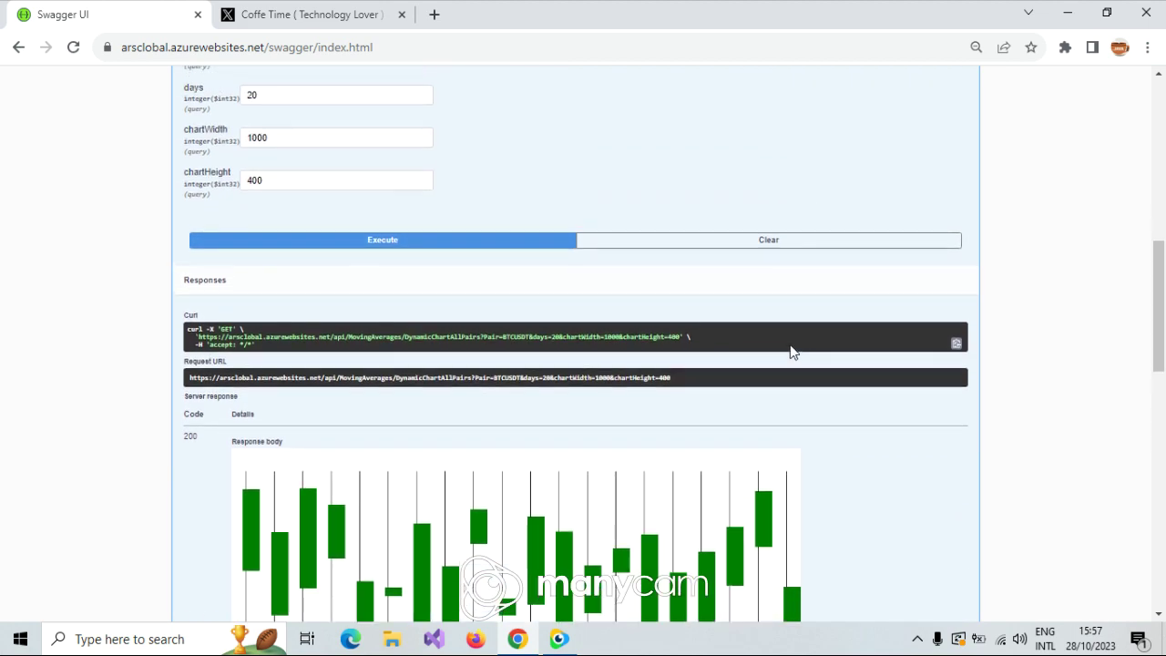
pyautogui.scroll(3, 711, 273)
pyautogui.scroll(-1, 793, 340)
pyautogui.scroll(-2, 775, 330)
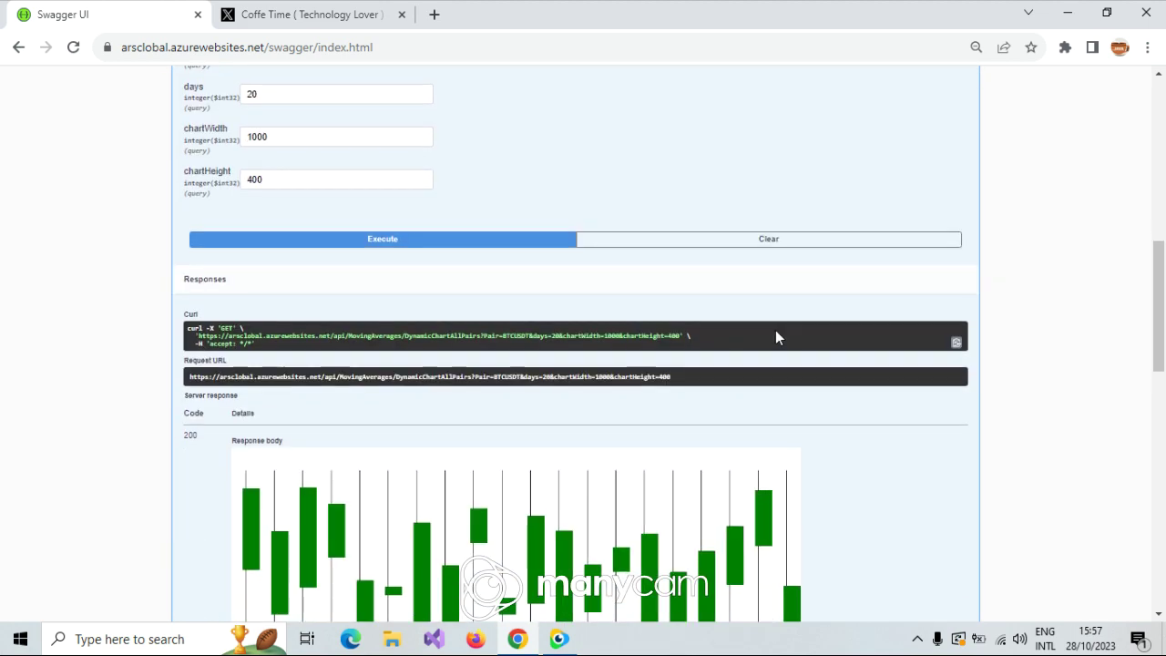
pyautogui.scroll(-3, 734, 326)
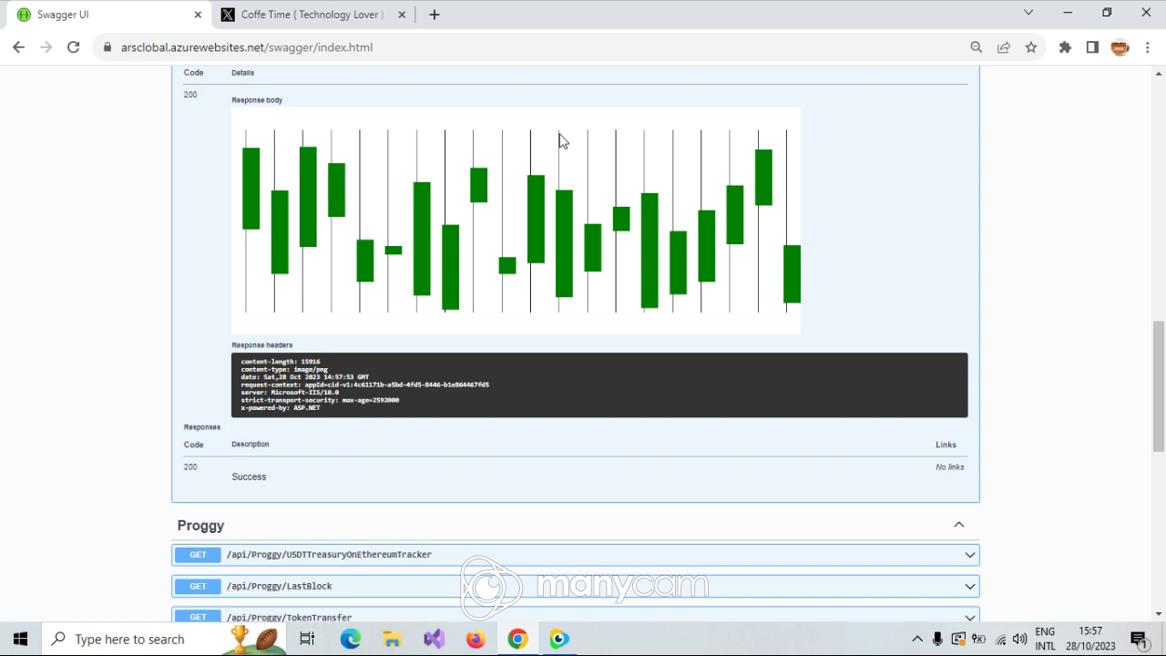
pyautogui.scroll(2, 495, 242)
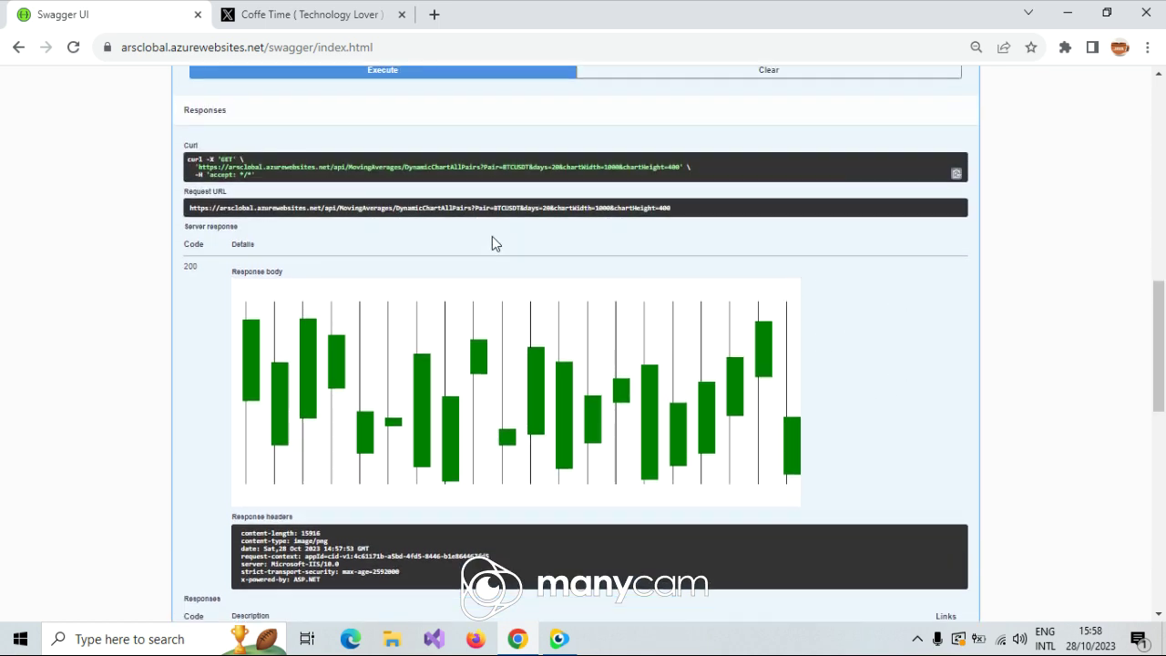
pyautogui.scroll(2, 258, 156)
pyautogui.scroll(2, 234, 213)
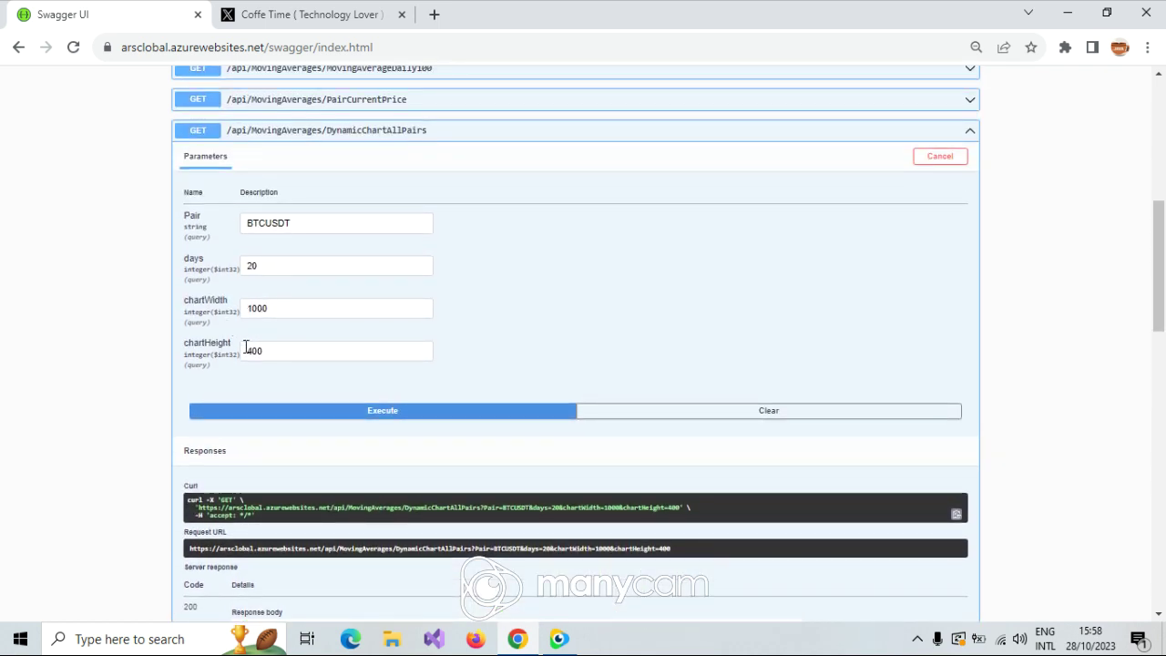
# Run USDTTreasuryOnEthereumTracker with default blocks 18342930–99999999 and inspect the first transfer
pyautogui.click(415, 129)
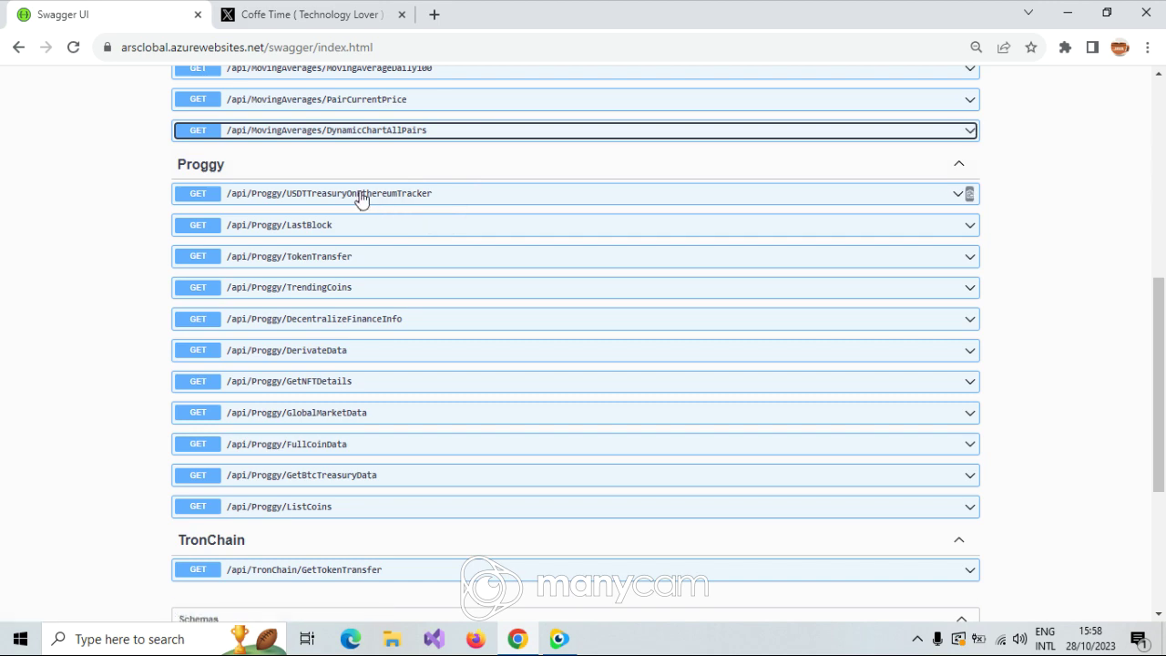
pyautogui.click(379, 194)
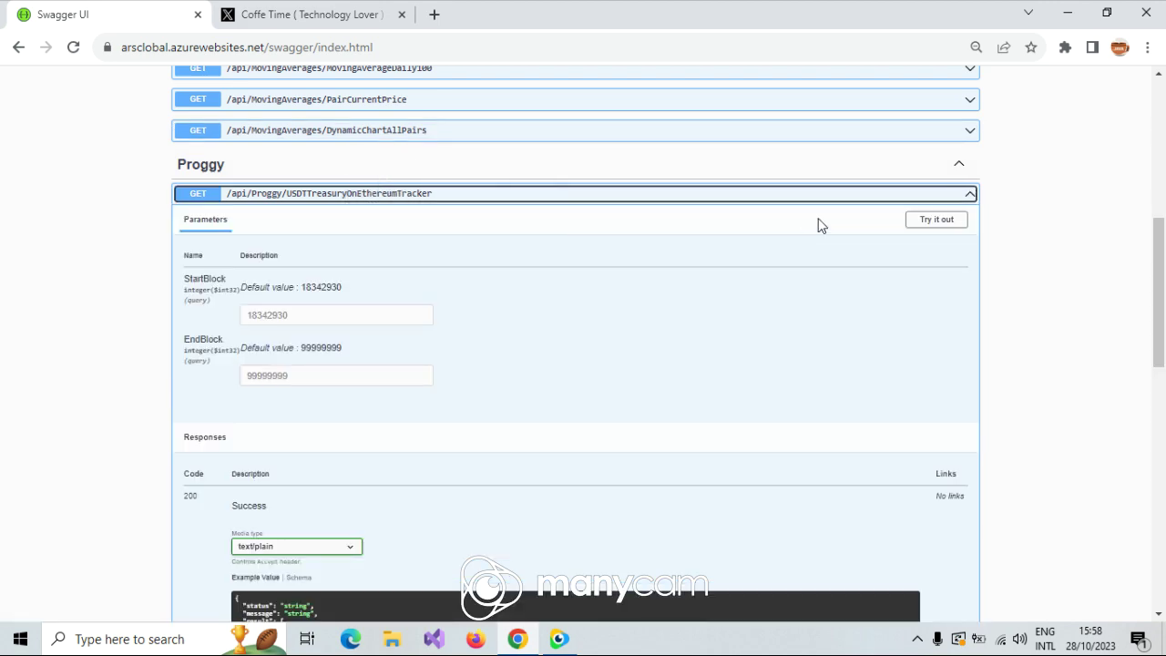
pyautogui.click(923, 222)
pyautogui.click(611, 380)
pyautogui.scroll(-1, 0, 118)
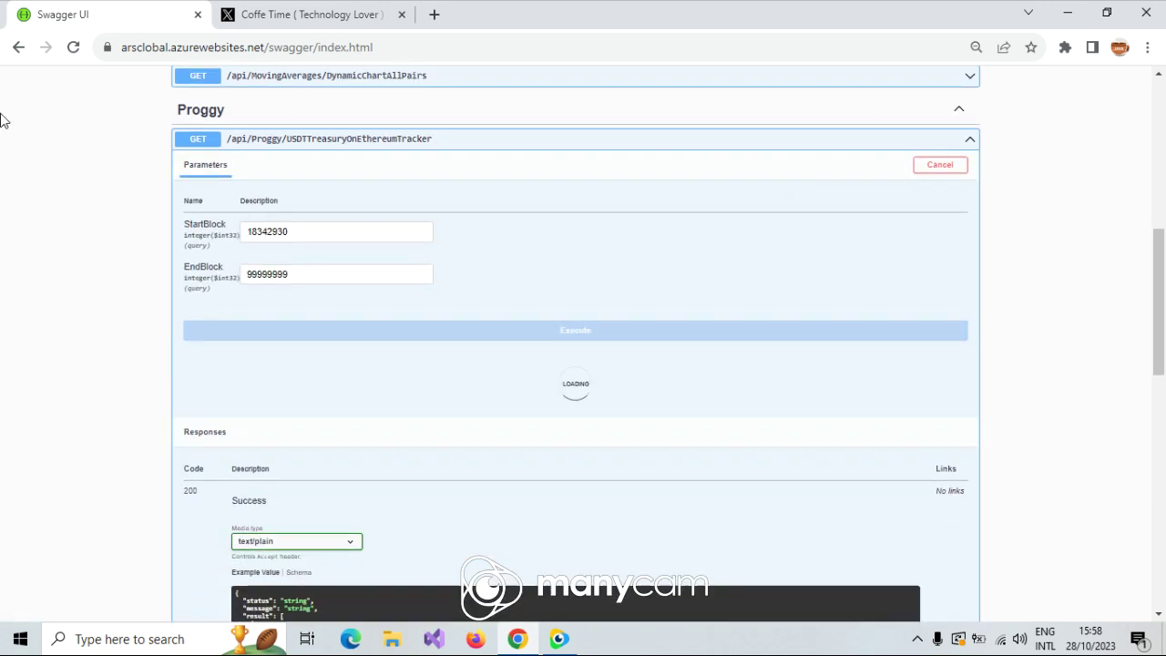
pyautogui.scroll(-2, 0, 119)
pyautogui.moveTo(248, 363); pyautogui.dragTo(482, 391)
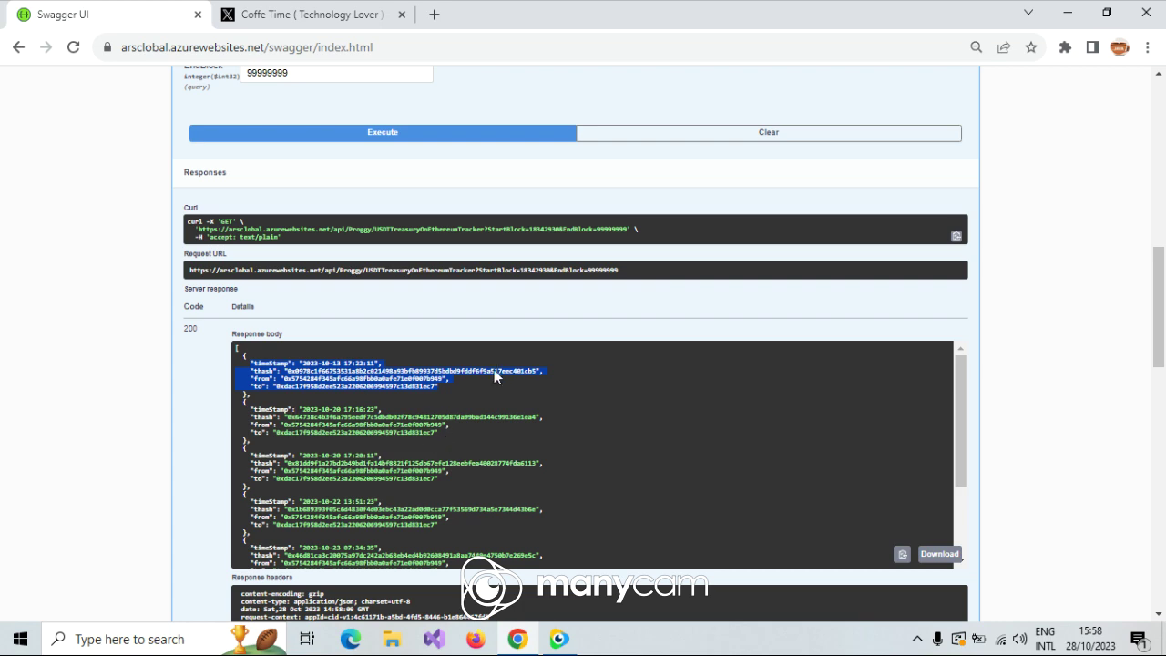
pyautogui.scroll(2, 397, 218)
pyautogui.scroll(1, 395, 215)
pyautogui.click(397, 194)
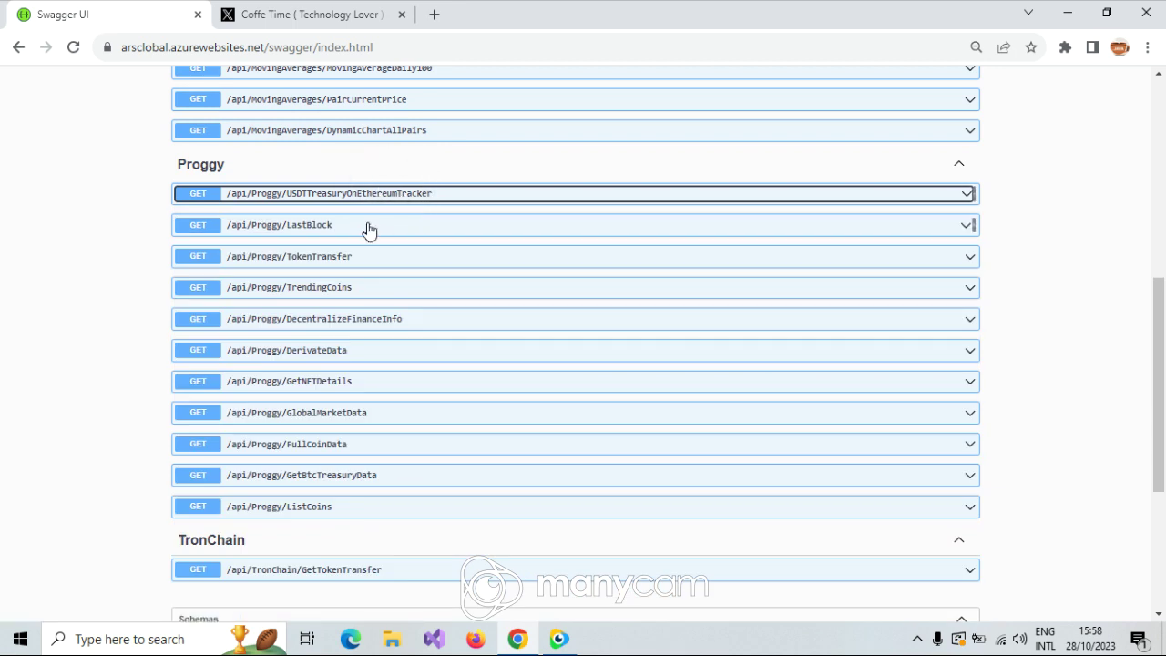
# Briefly expand and close the LastBlock and TokenTransfer endpoints
pyautogui.click(342, 228)
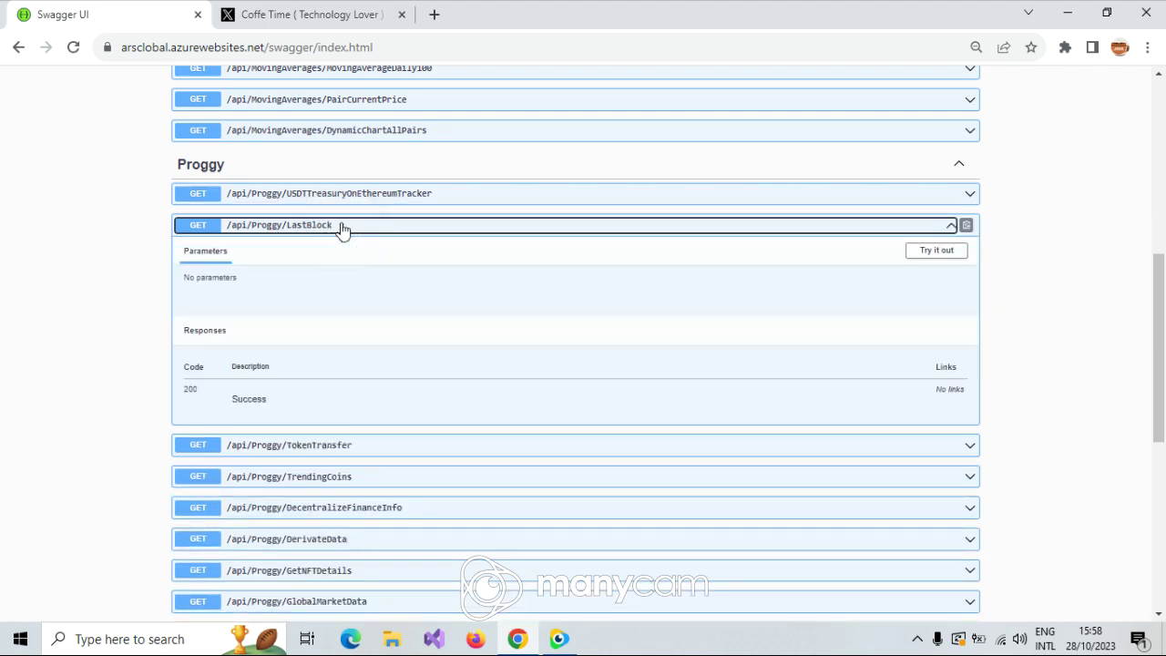
pyautogui.click(338, 228)
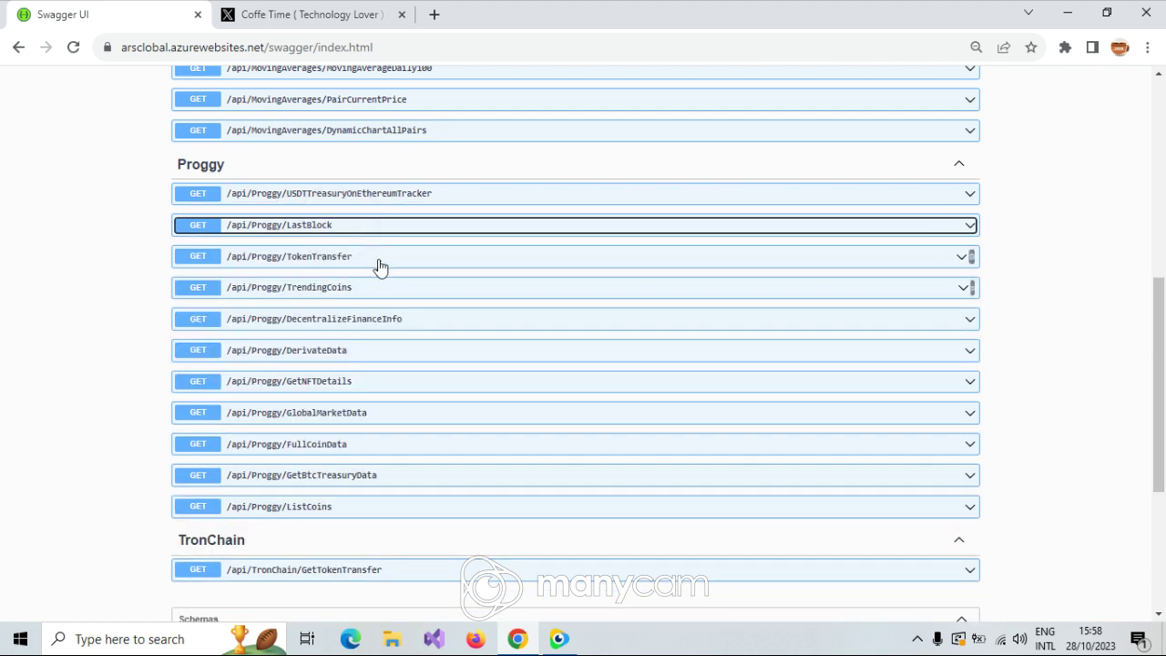
pyautogui.click(377, 261)
pyautogui.click(925, 285)
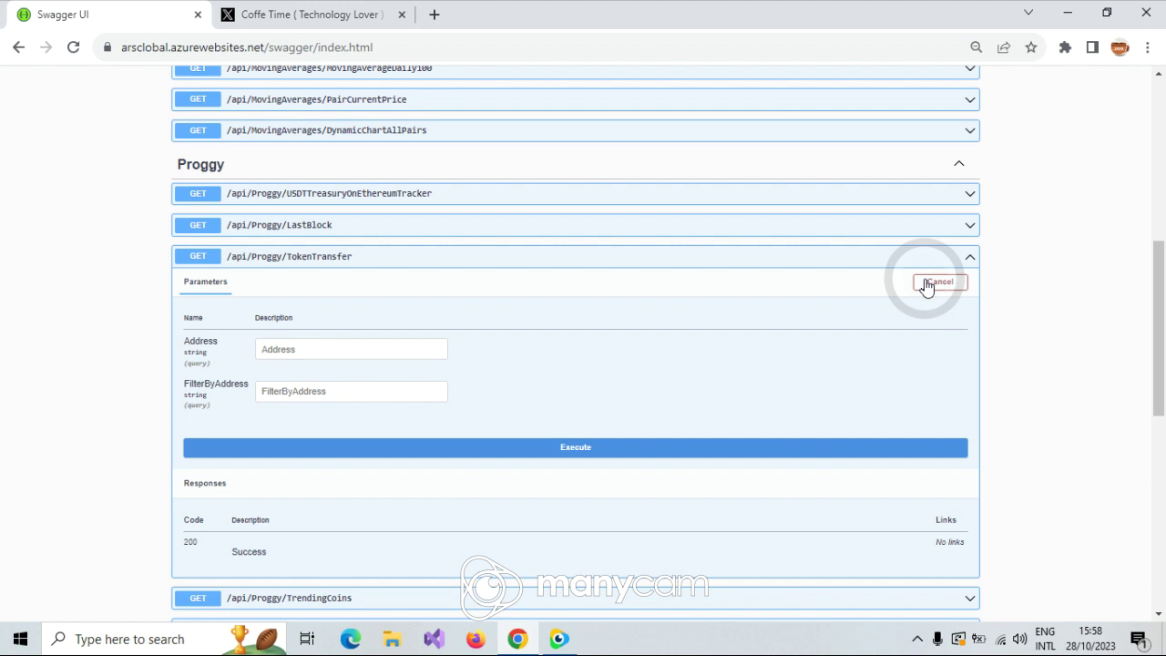
pyautogui.click(754, 255)
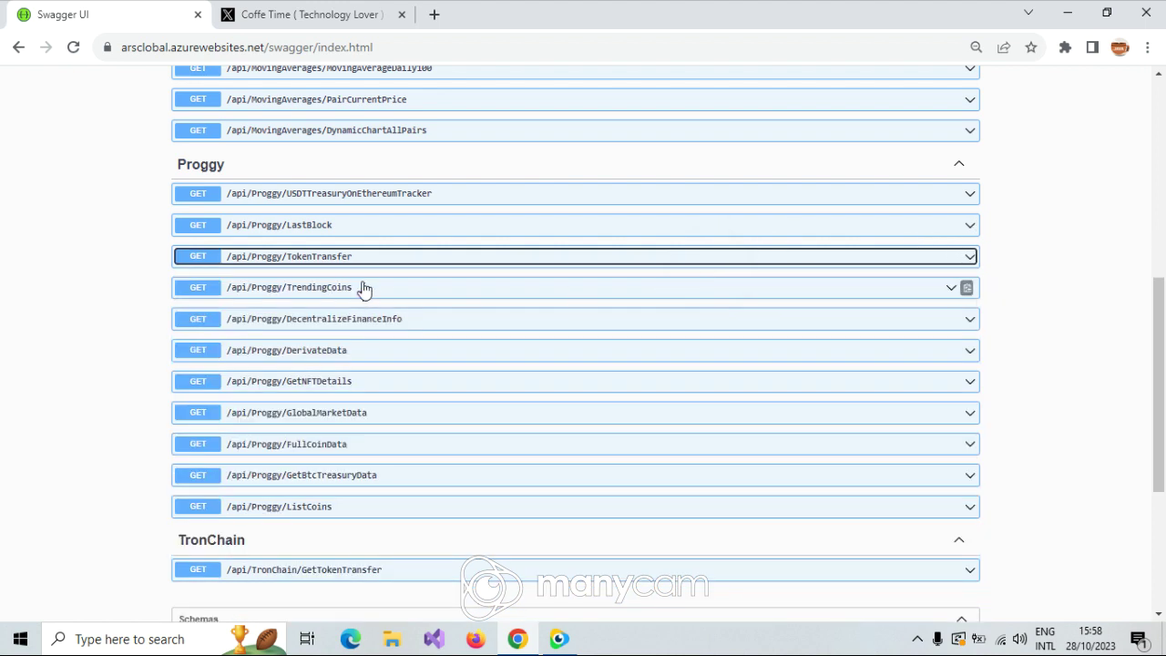
# Fetch the trending coins list from TrendingCoins, then collapse it
pyautogui.click(353, 289)
pyautogui.click(937, 313)
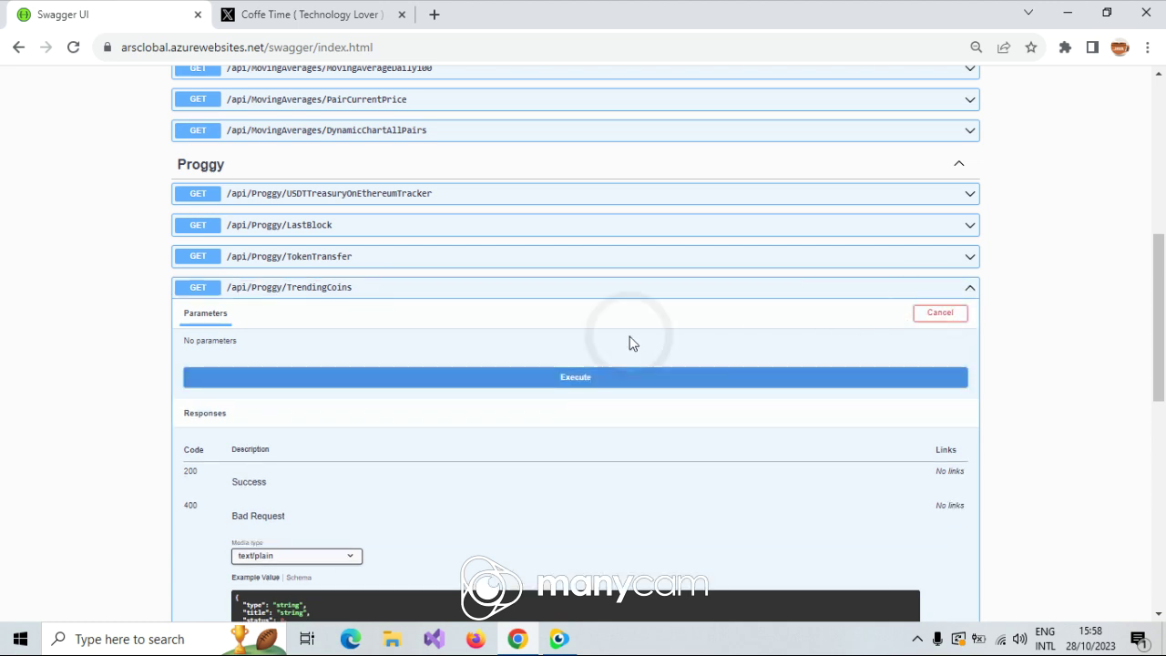
pyautogui.click(617, 372)
pyautogui.scroll(-2, 594, 380)
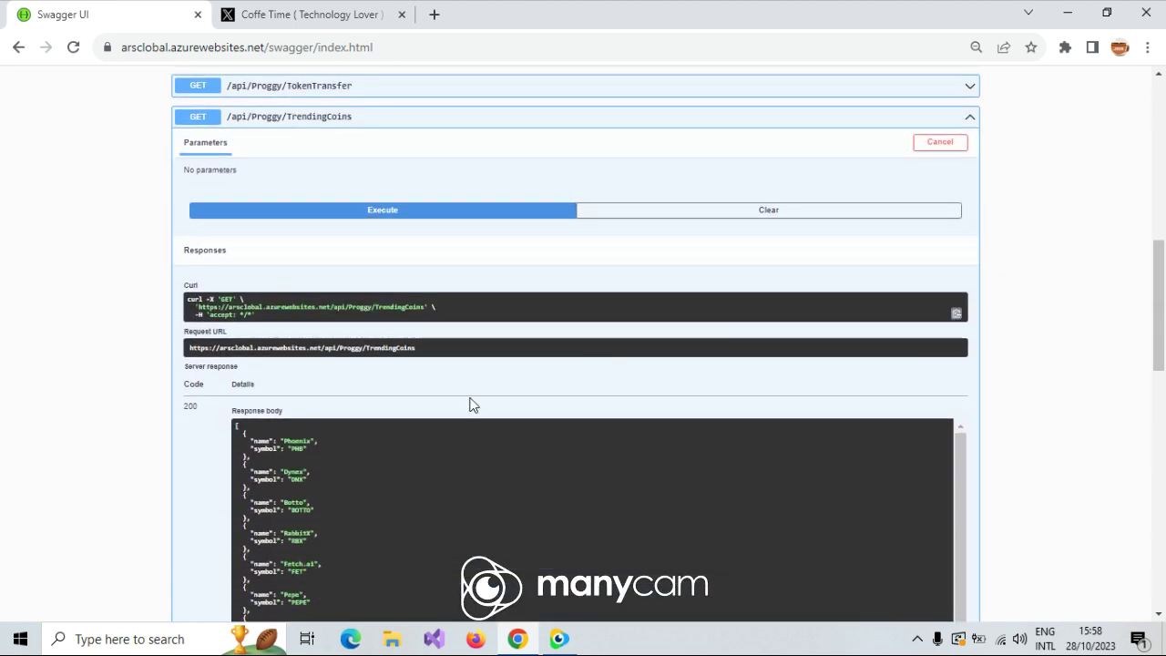
pyautogui.scroll(2, 367, 273)
pyautogui.click(367, 290)
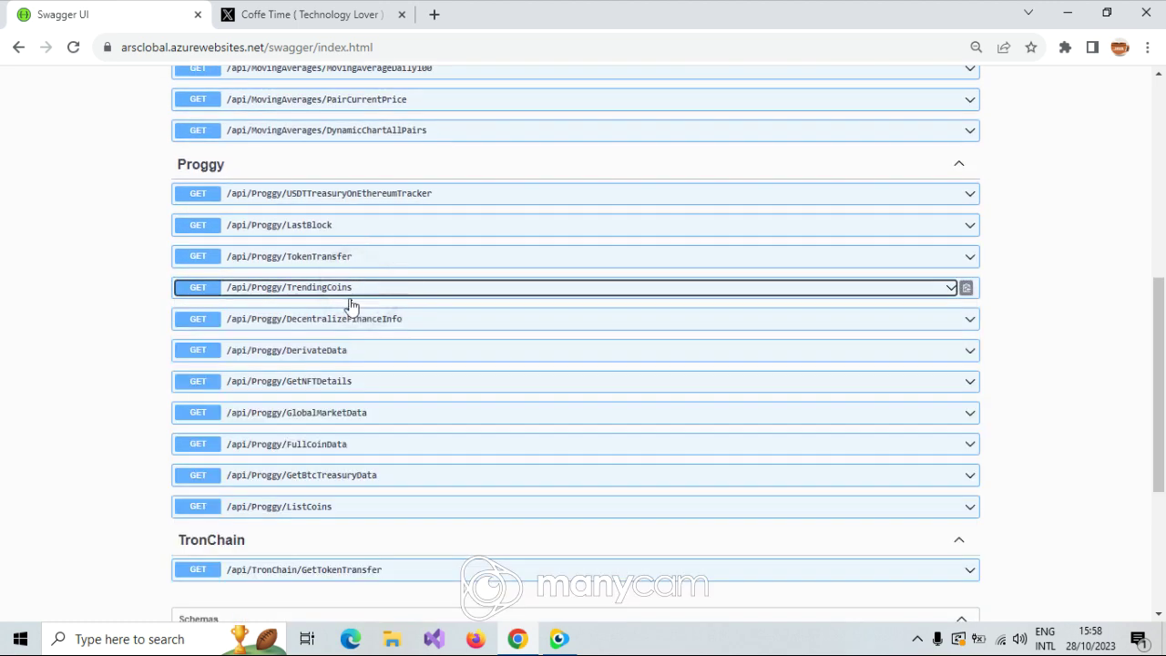
# Fetch DeFi market data from DecentralizeFinanceInfo, then expand GetNFTDetails
pyautogui.click(546, 324)
pyautogui.click(934, 339)
pyautogui.scroll(-1, 549, 273)
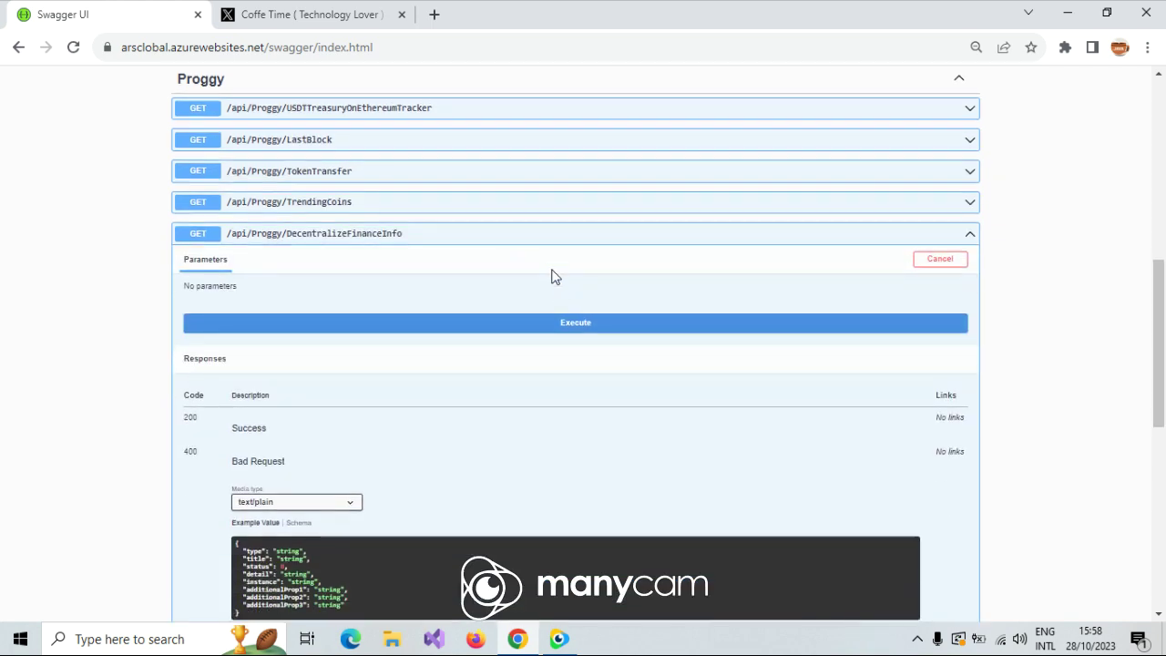
pyautogui.click(555, 324)
pyautogui.scroll(-3, 542, 252)
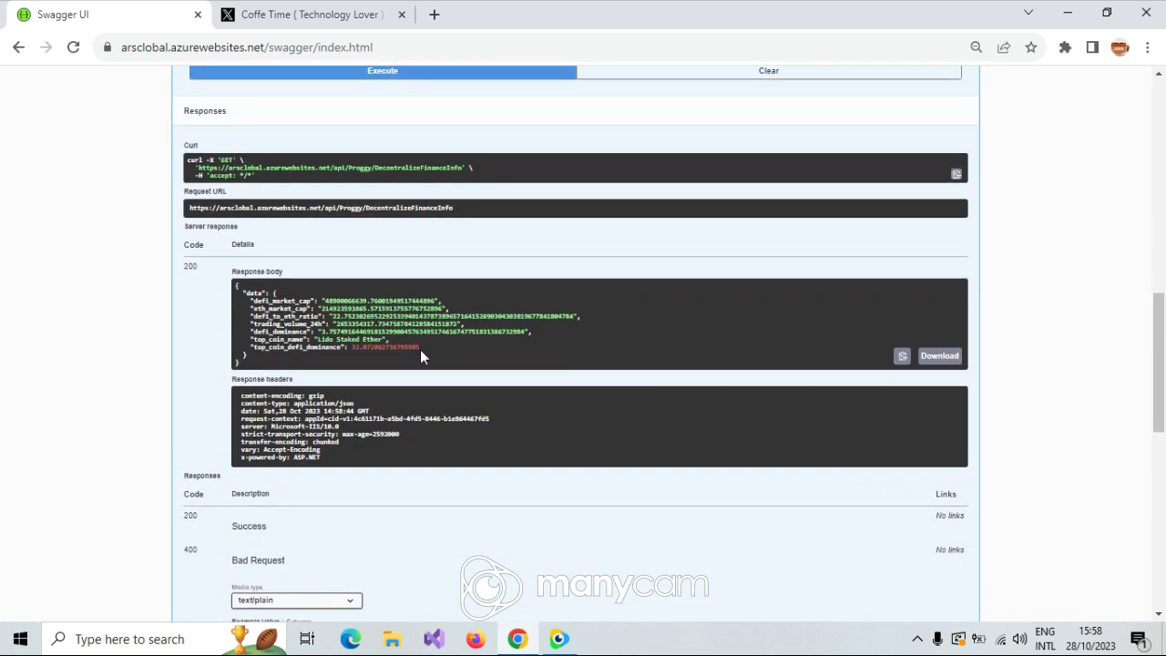
pyautogui.scroll(2, 365, 300)
pyautogui.scroll(1, 434, 231)
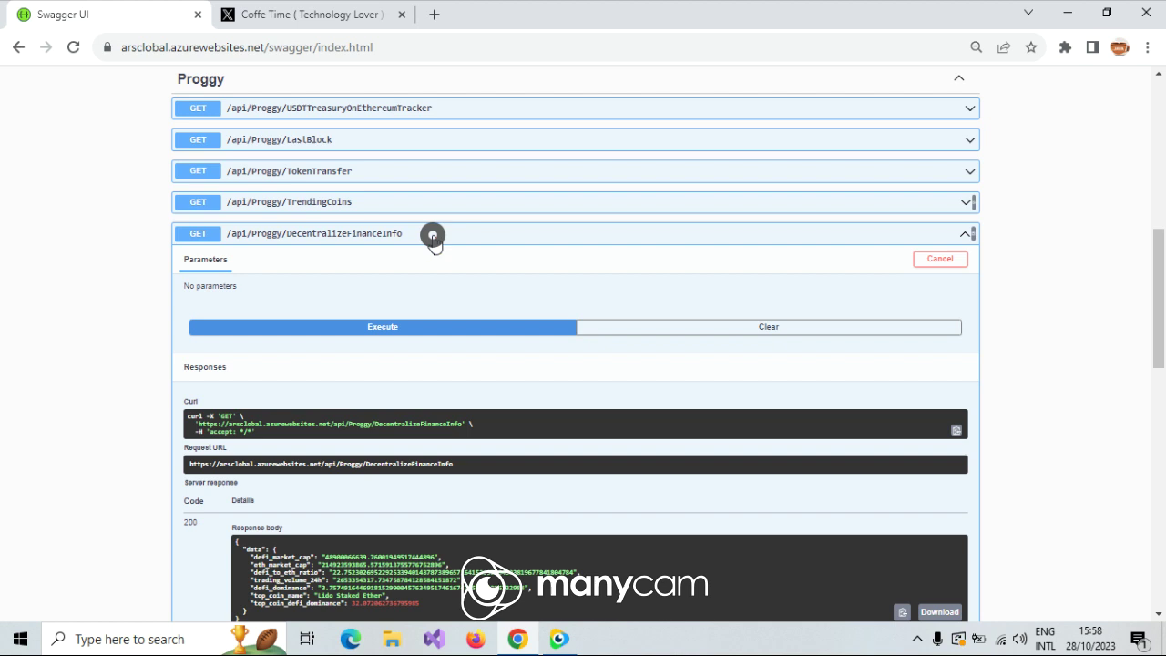
pyautogui.click(432, 233)
pyautogui.moveTo(343, 265)
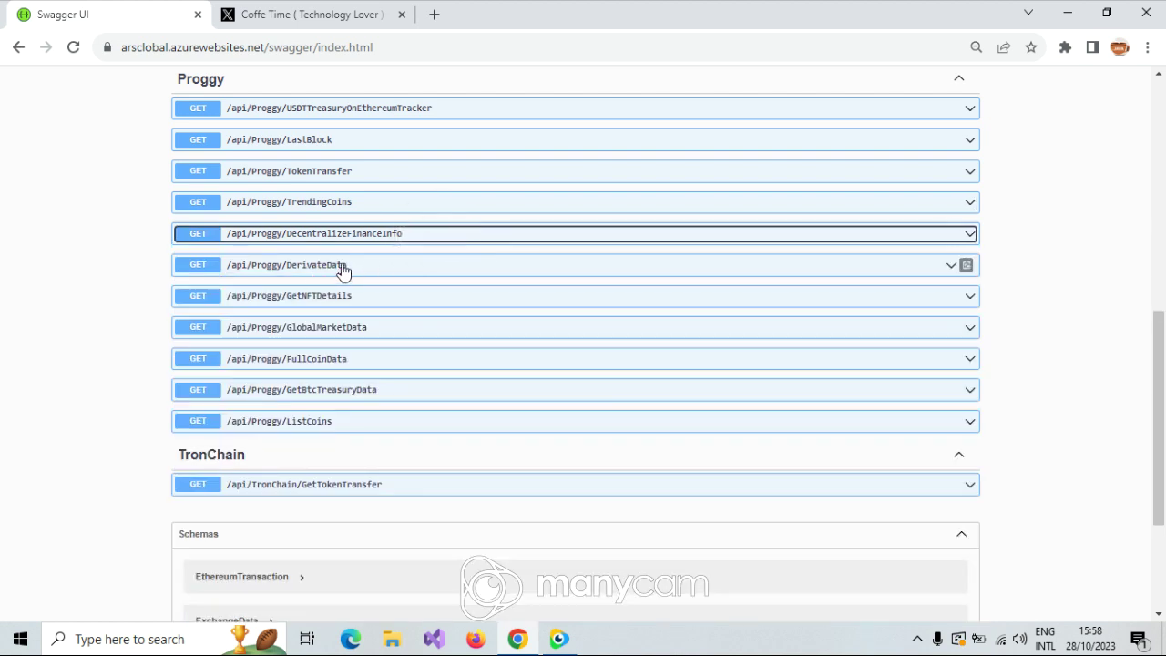
pyautogui.click(373, 300)
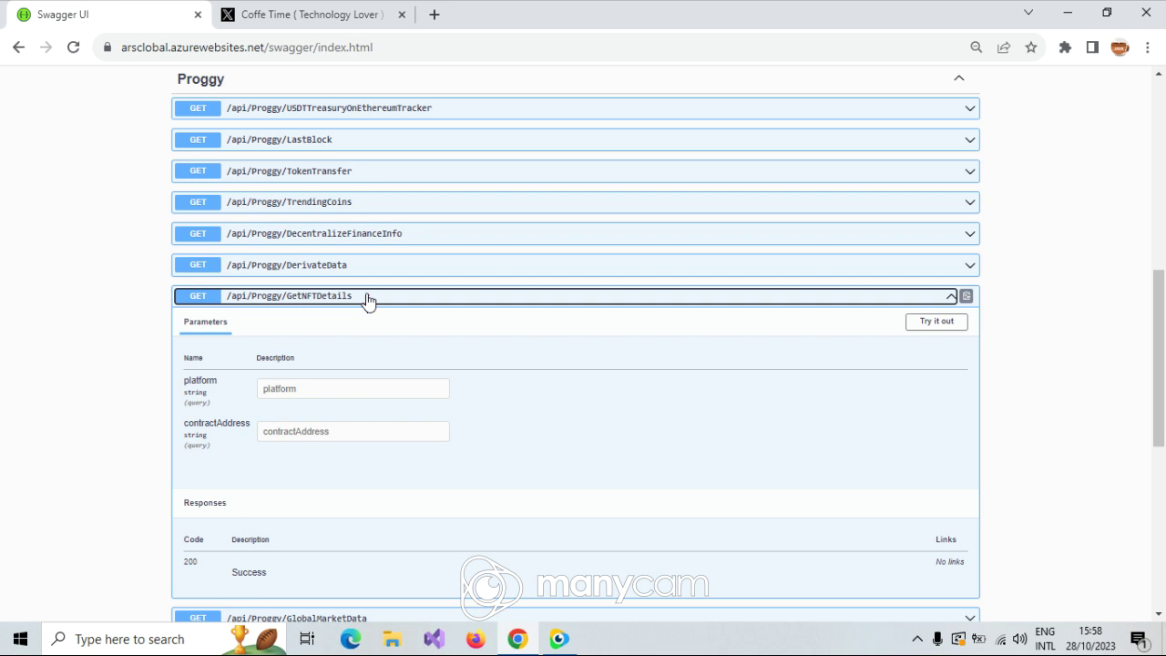
# Search Google for 'ether scan' in a new tab and open Etherscan
pyautogui.click(435, 16)
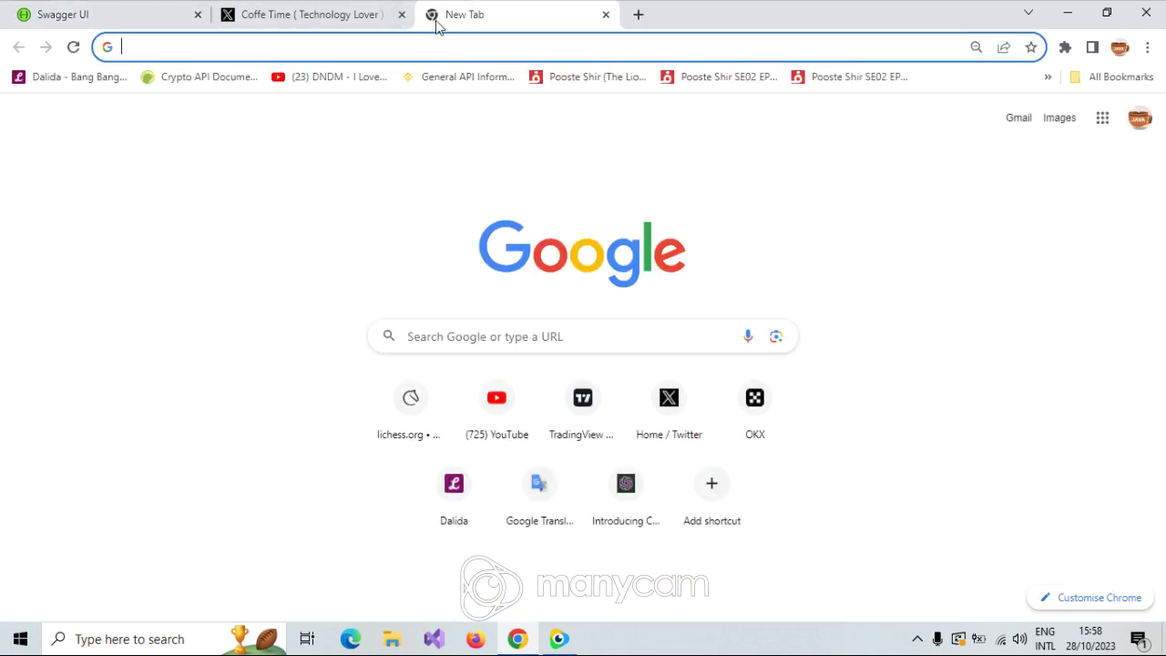
pyautogui.write('ether s')
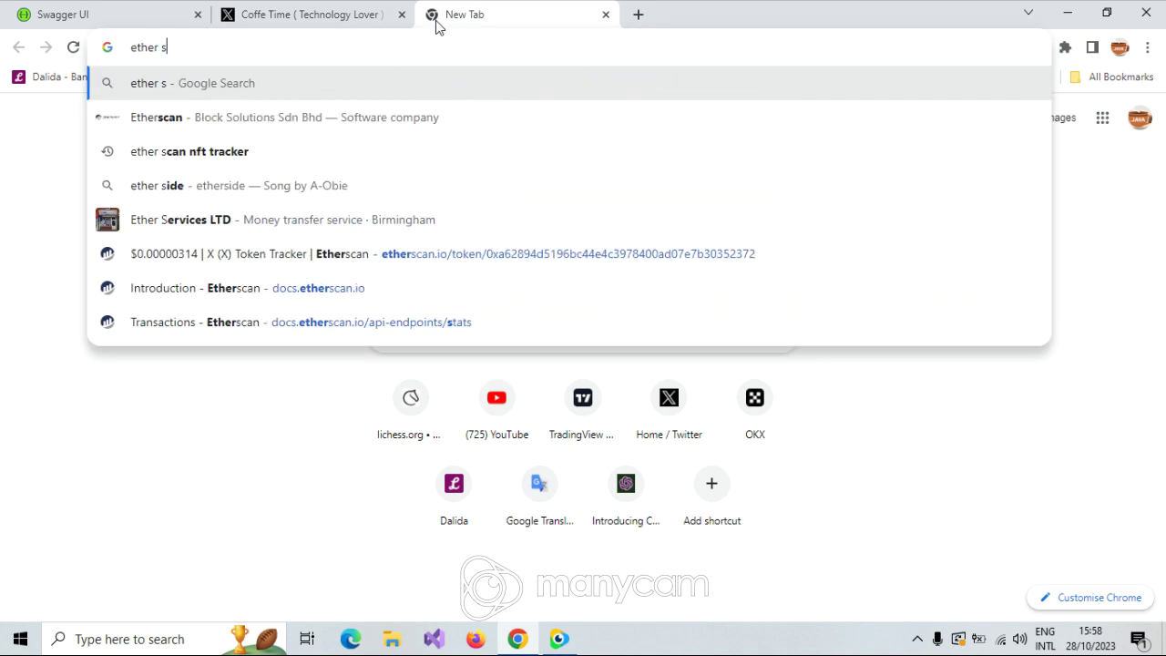
pyautogui.write('can')
pyautogui.press('Return')
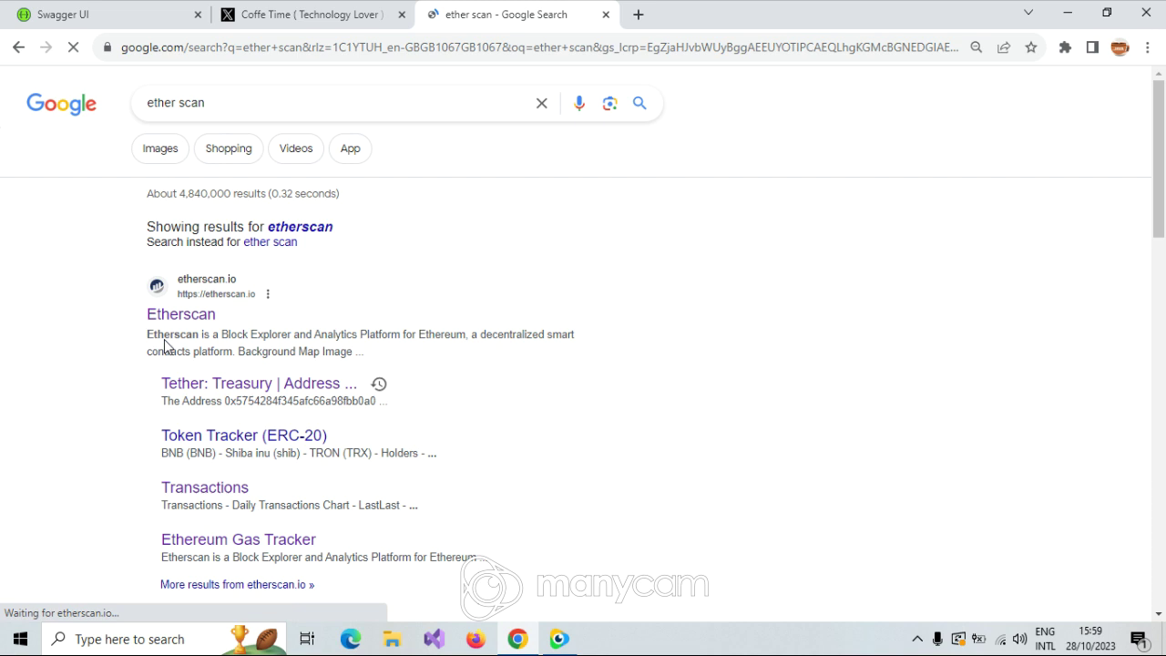
pyautogui.click(185, 315)
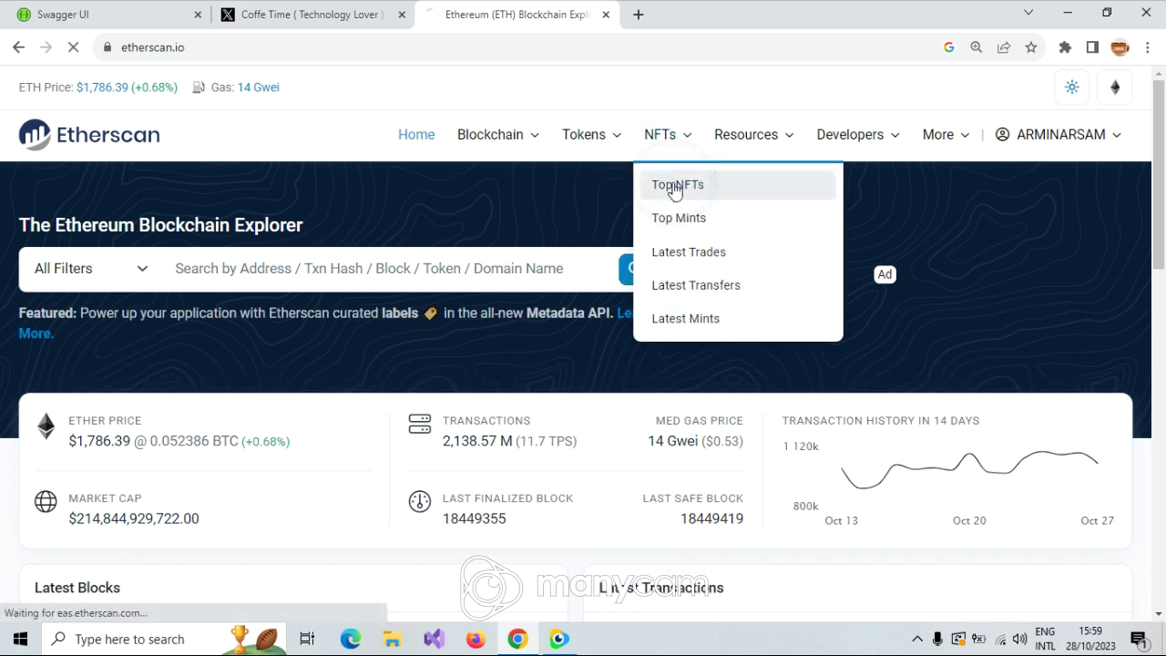
# Open the Dreadfulz collection from Top NFTs and copy its token contract address
pyautogui.click(673, 185)
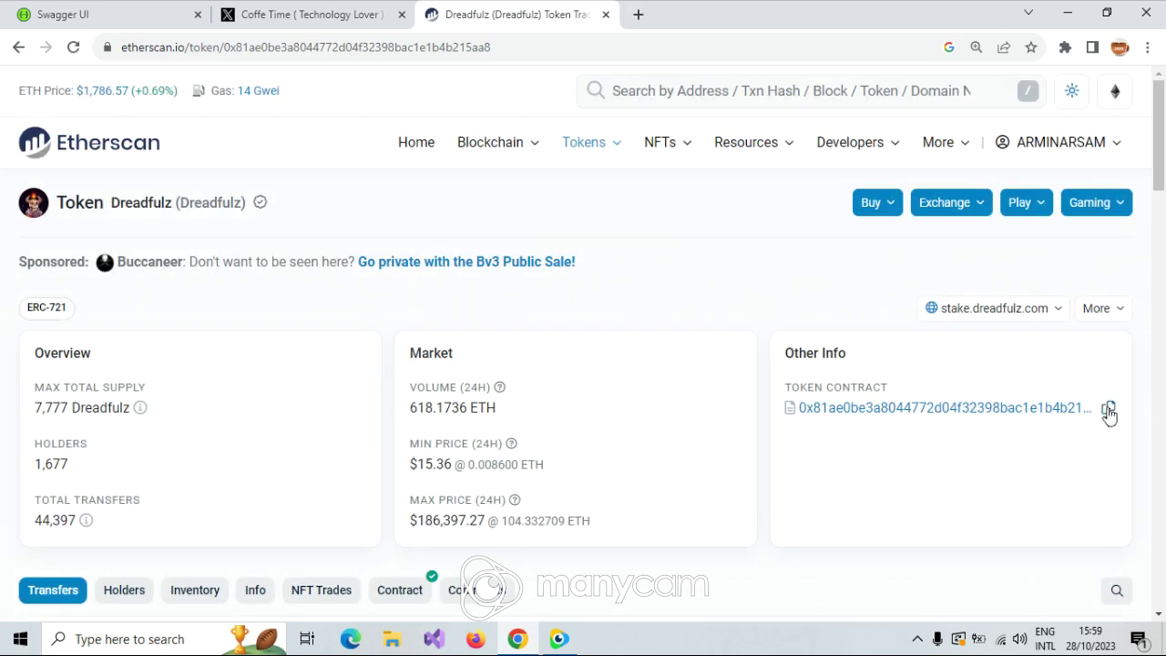
pyautogui.scroll(-3, 1001, 401)
pyautogui.scroll(2, 1002, 383)
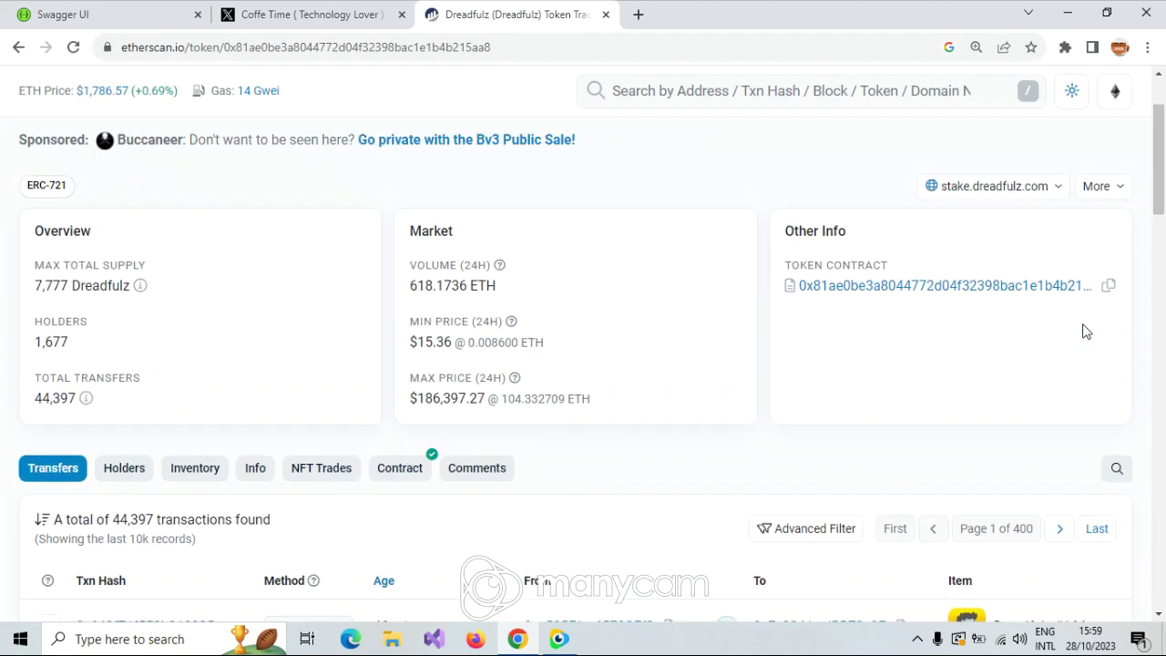
pyautogui.click(1108, 323)
pyautogui.scroll(1, 1011, 363)
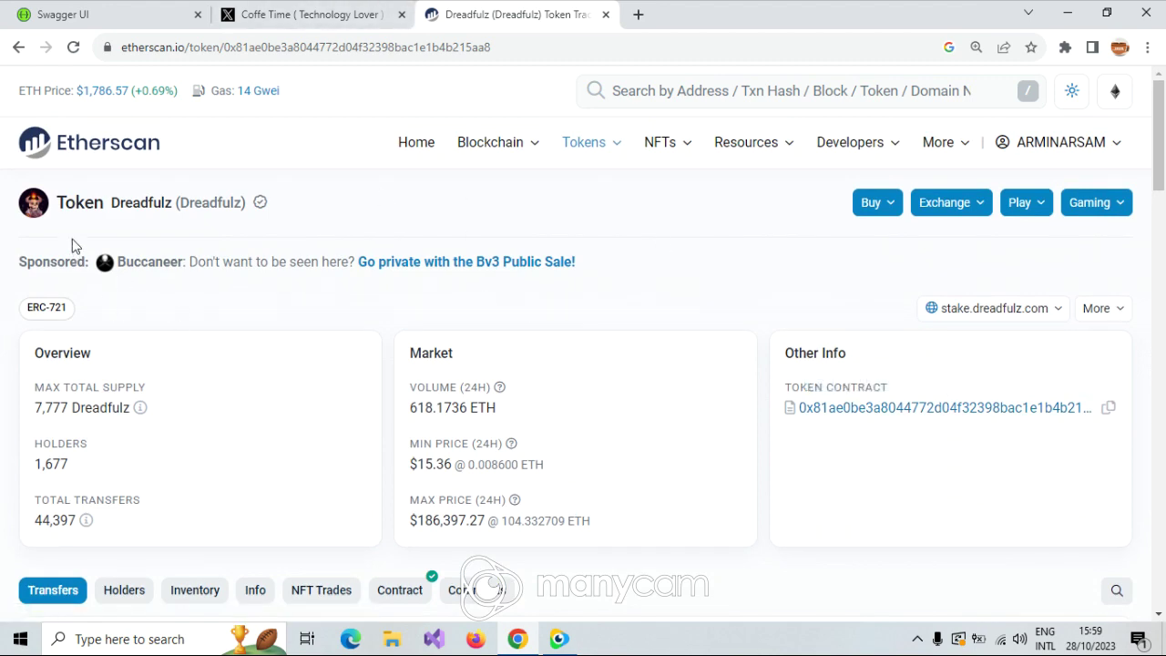
pyautogui.scroll(-4, 109, 219)
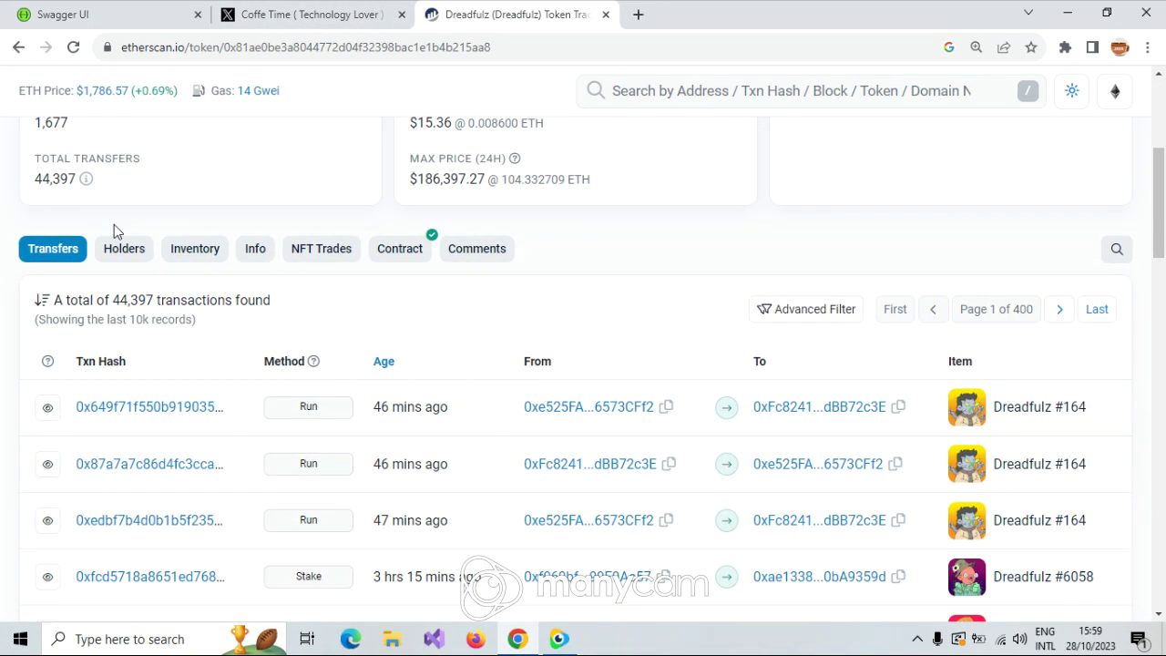
pyautogui.scroll(4, 117, 246)
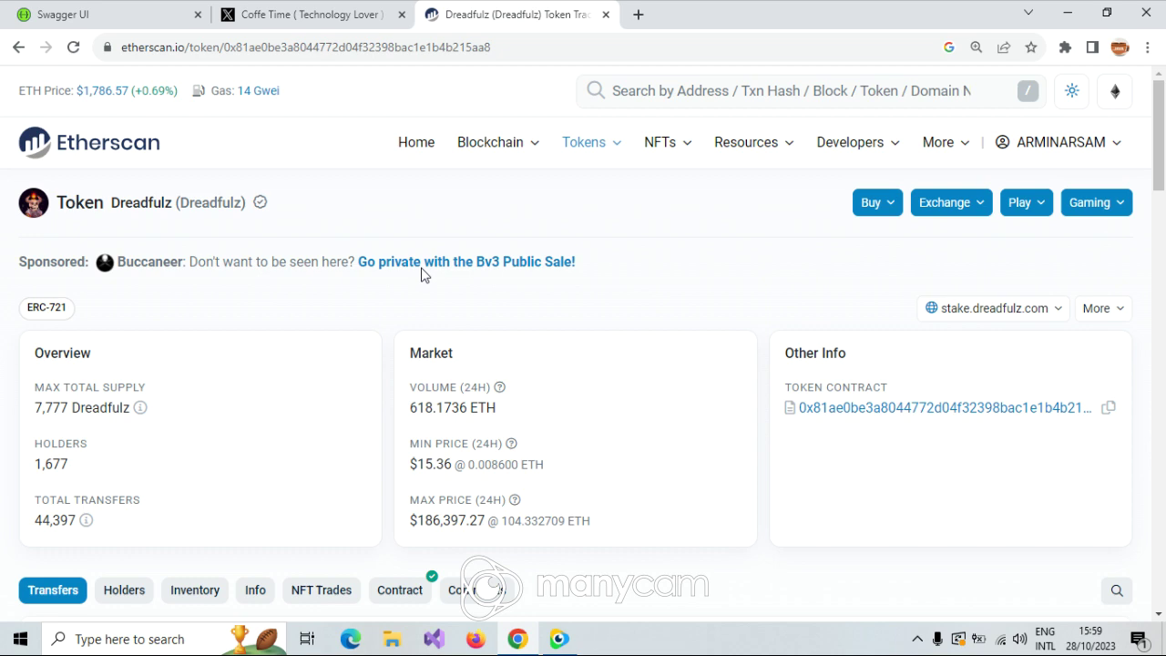
# Run GetNFTDetails with platform 'ethereum' and the pasted Dreadfulz contract address, then revisit Etherscan
pyautogui.click(301, 15)
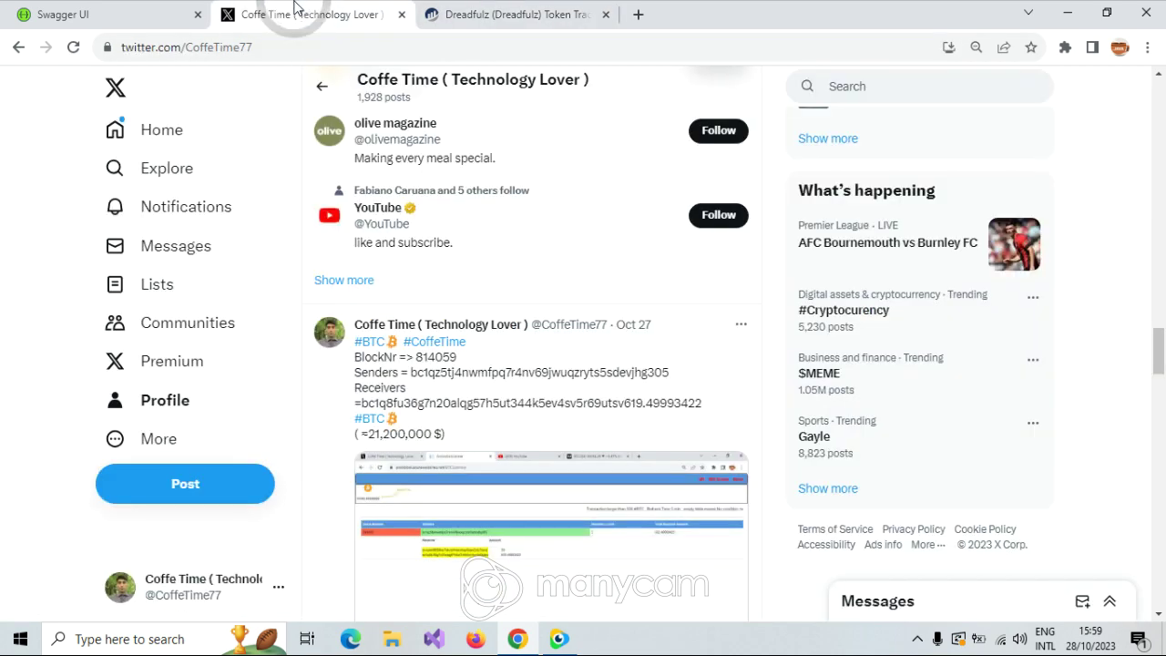
pyautogui.click(137, 14)
pyautogui.click(947, 320)
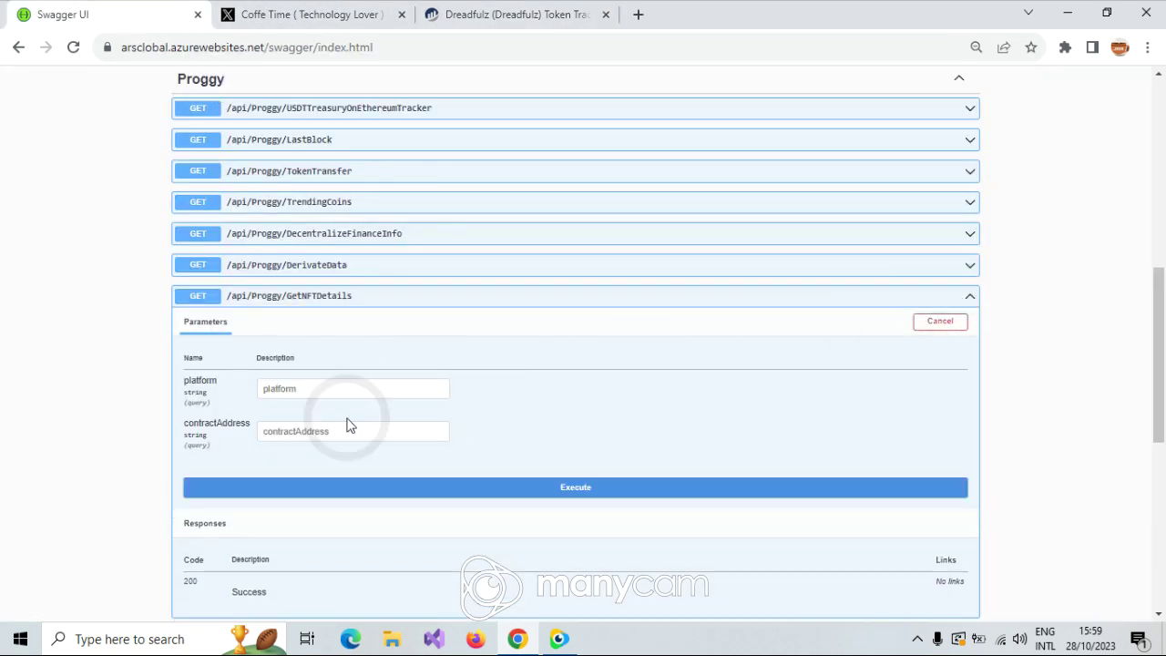
pyautogui.click(305, 387)
pyautogui.write('ethereum')
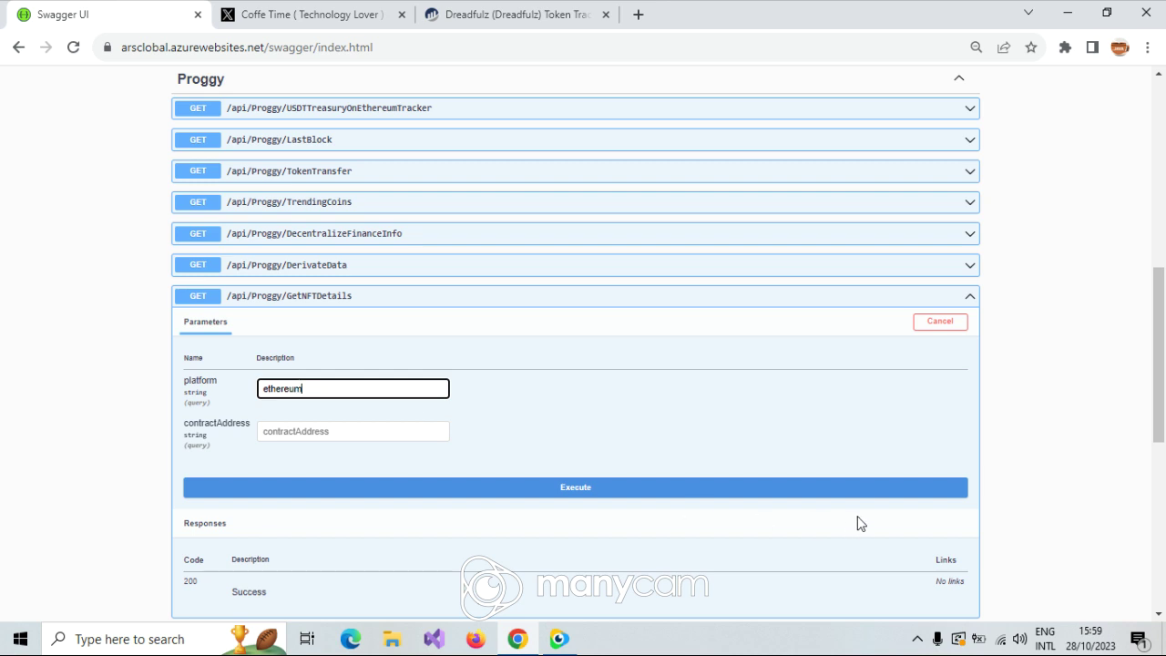
pyautogui.press('Tab')
pyautogui.hotkey('ctrl', 'v')
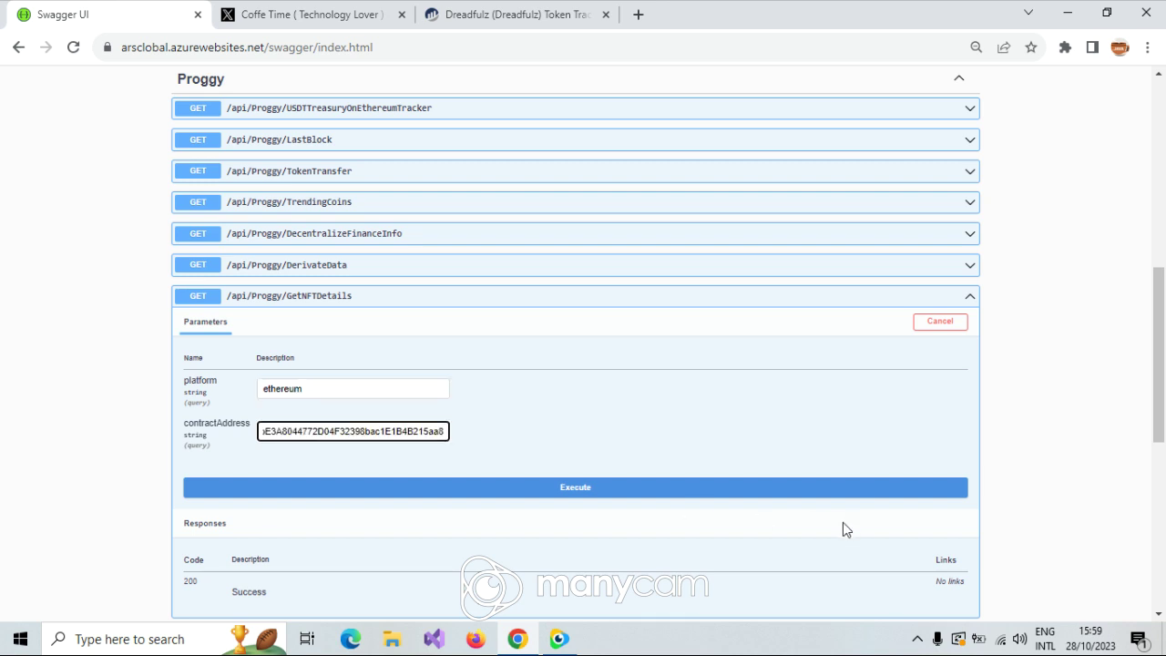
pyautogui.click(513, 483)
pyautogui.scroll(-3, 865, 464)
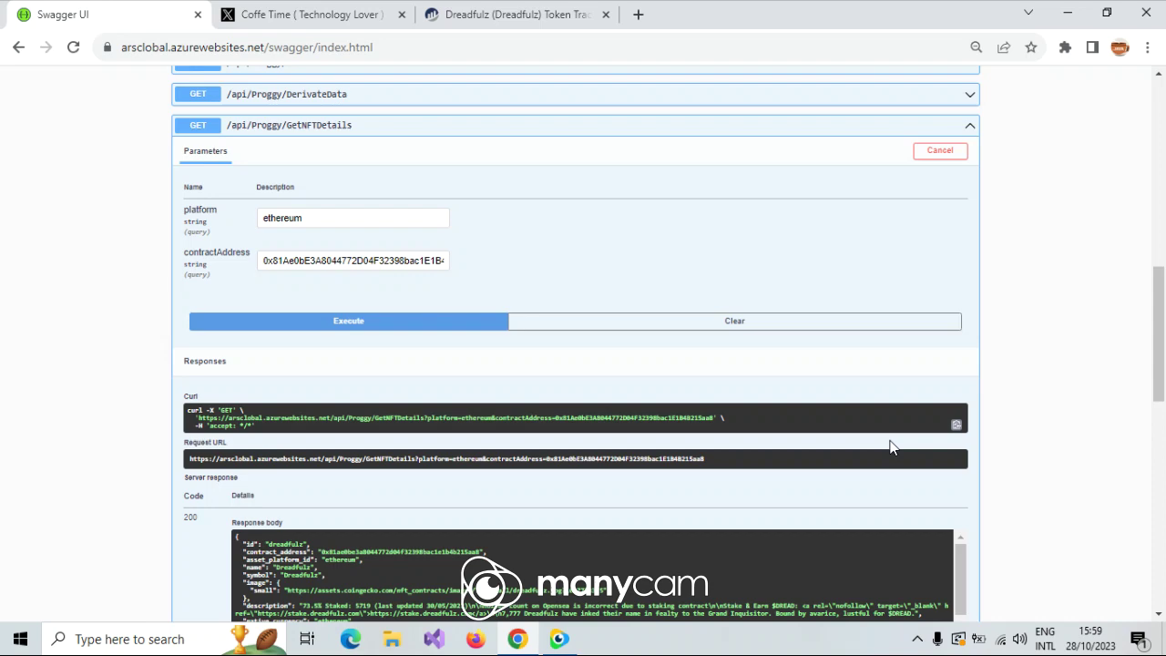
pyautogui.scroll(-1, 243, 368)
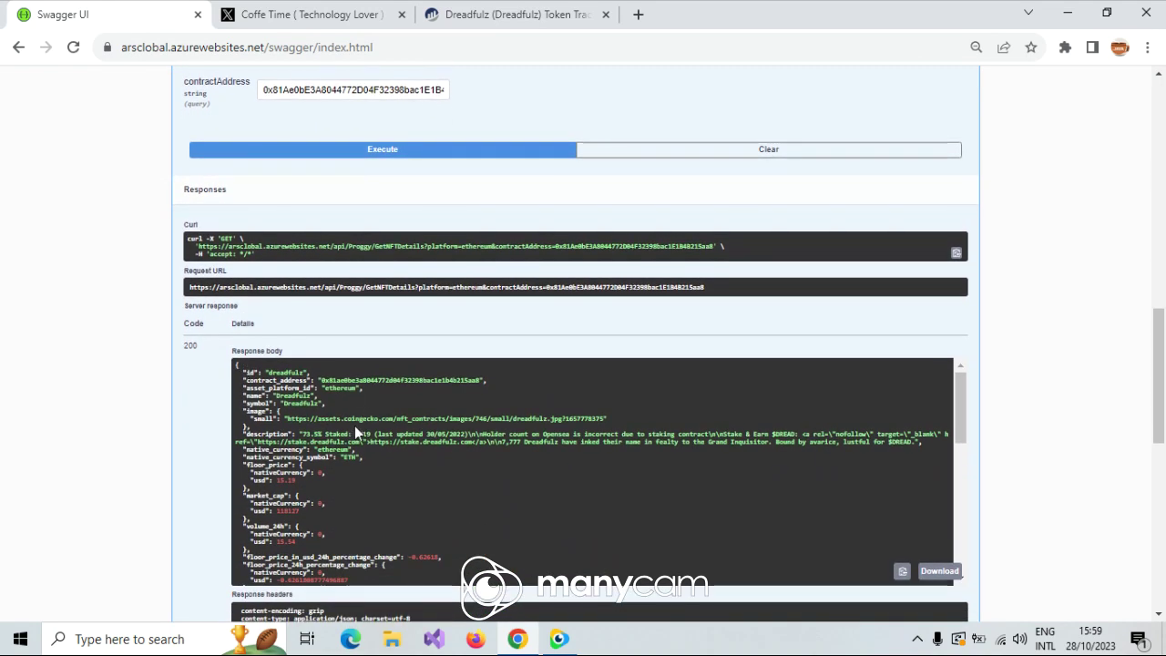
pyautogui.doubleClick(286, 373)
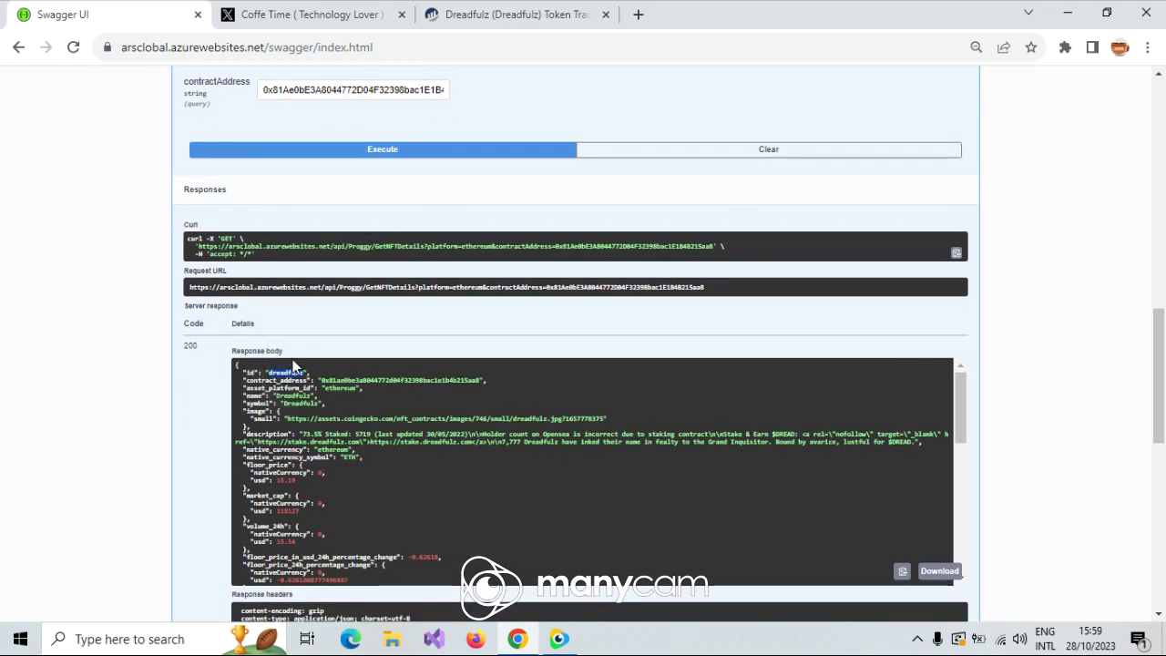
pyautogui.click(455, 17)
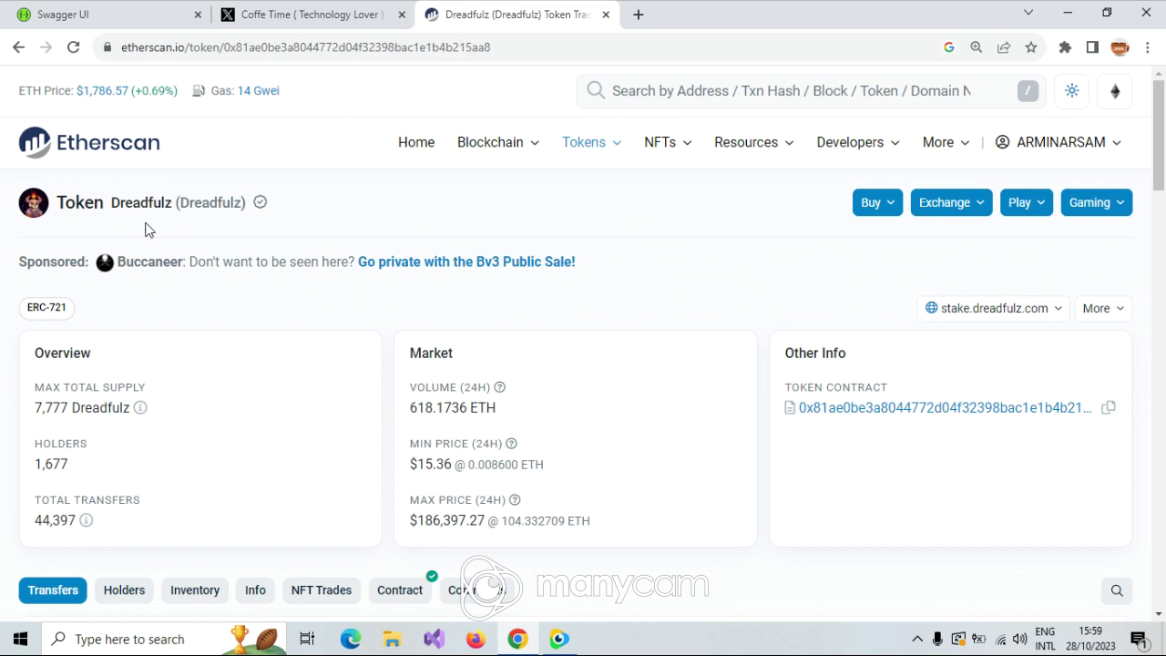
pyautogui.click(273, 15)
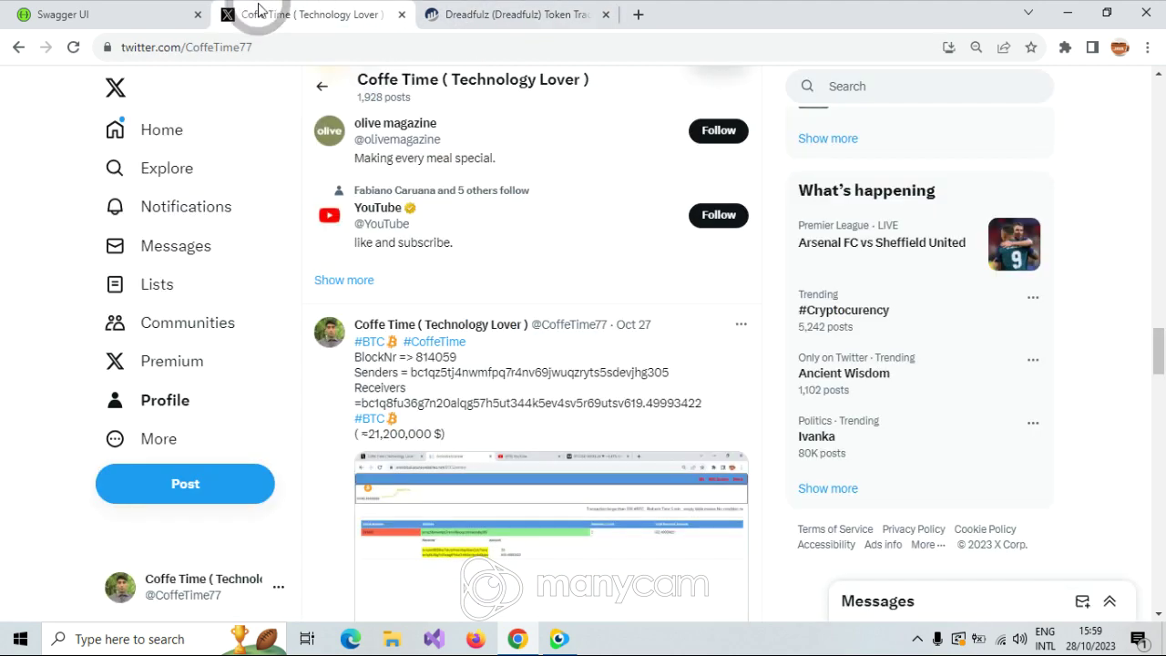
pyautogui.click(86, 14)
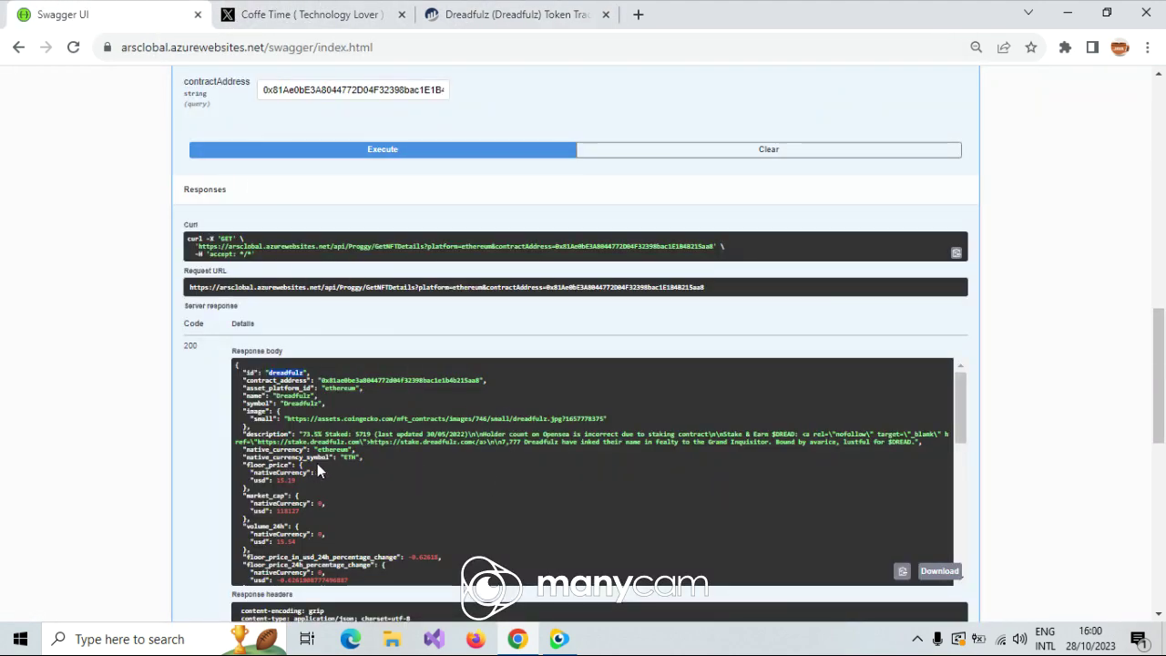
pyautogui.click(301, 512)
pyautogui.scroll(-2, 301, 519)
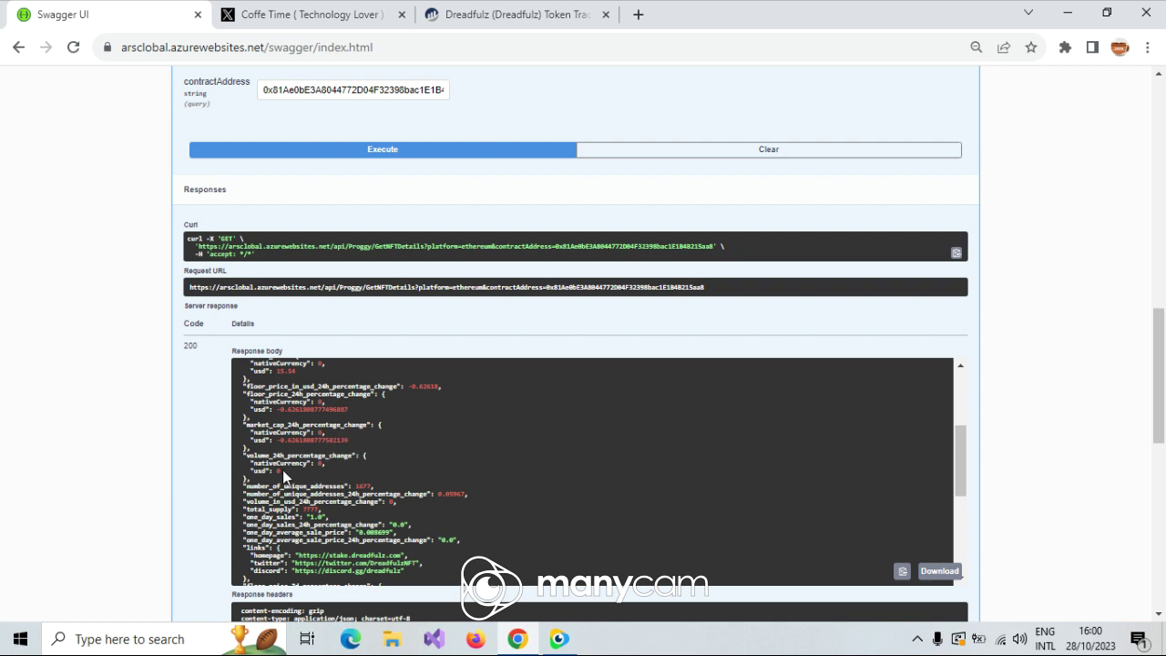
pyautogui.scroll(-1, 283, 469)
pyautogui.scroll(-1, 282, 469)
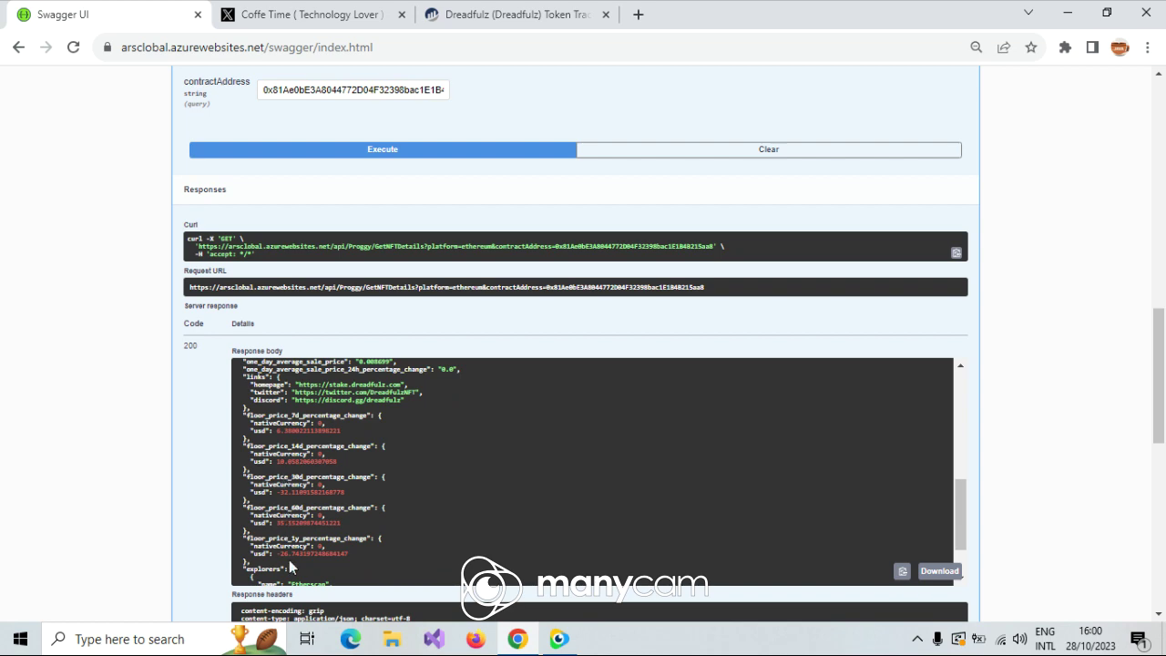
pyautogui.scroll(-1, 289, 565)
pyautogui.scroll(-1, 282, 557)
pyautogui.scroll(1, 282, 557)
pyautogui.scroll(1, 282, 557)
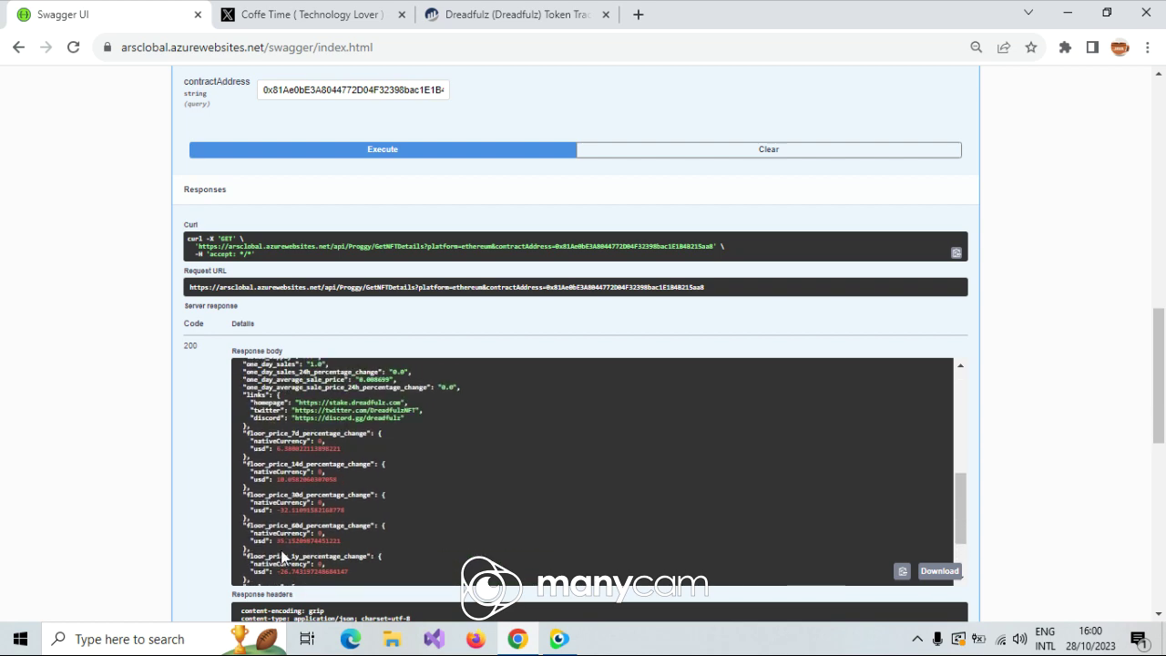
pyautogui.scroll(1, 282, 557)
pyautogui.scroll(2, 282, 551)
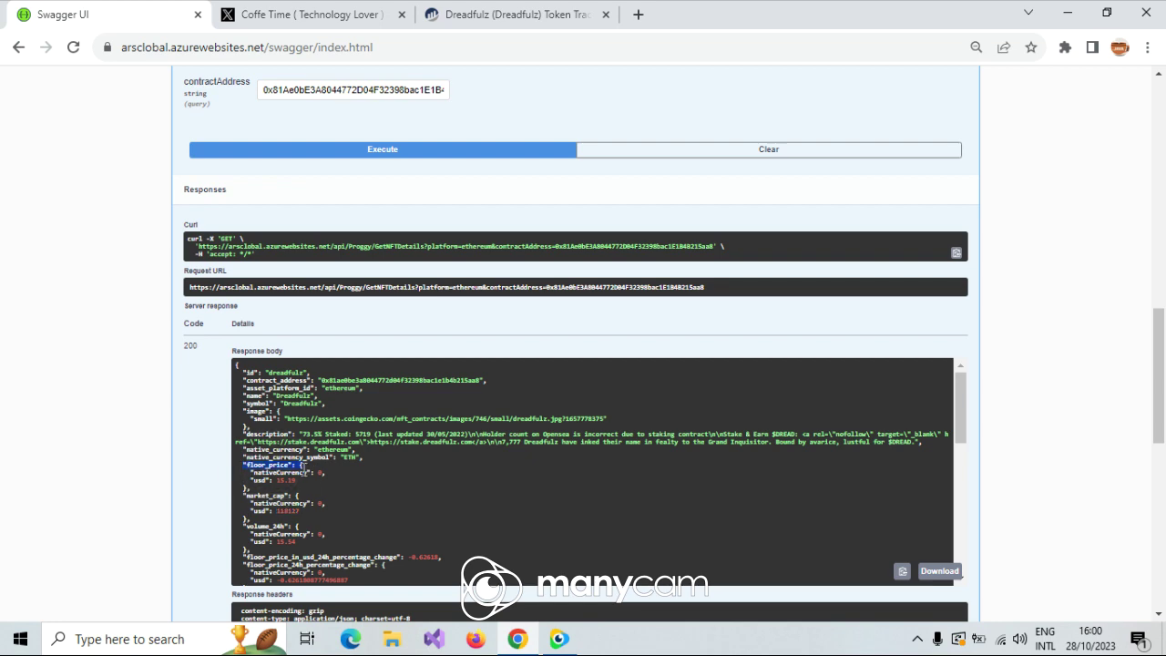
pyautogui.doubleClick(285, 480)
pyautogui.click(474, 13)
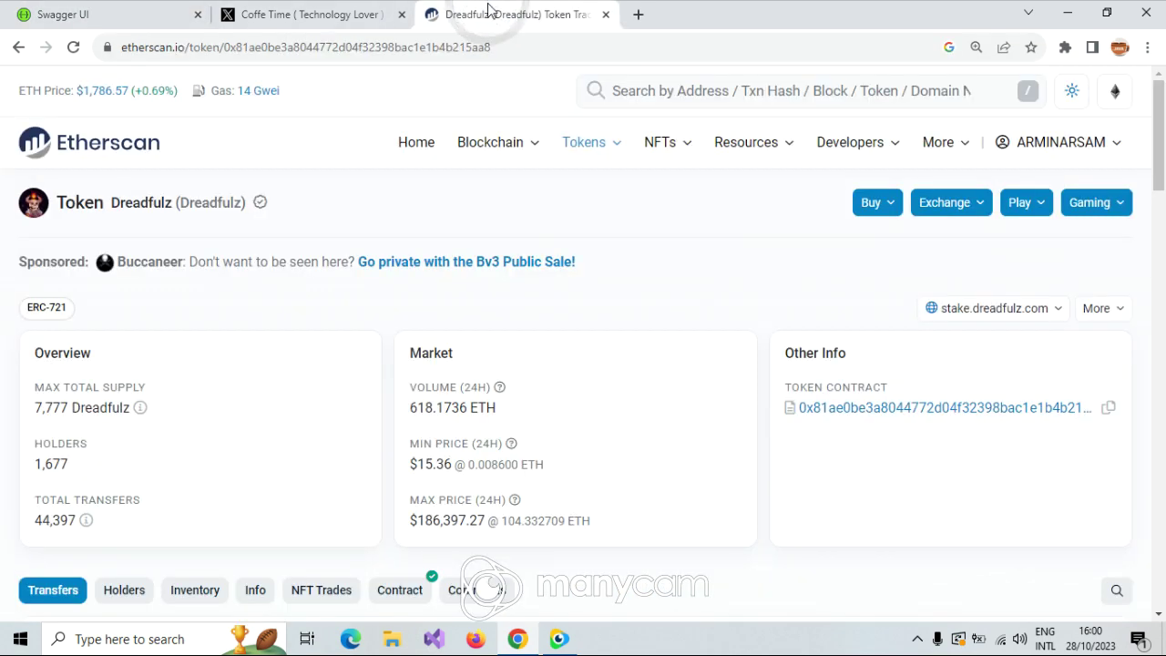
pyautogui.moveTo(417, 465); pyautogui.dragTo(543, 465)
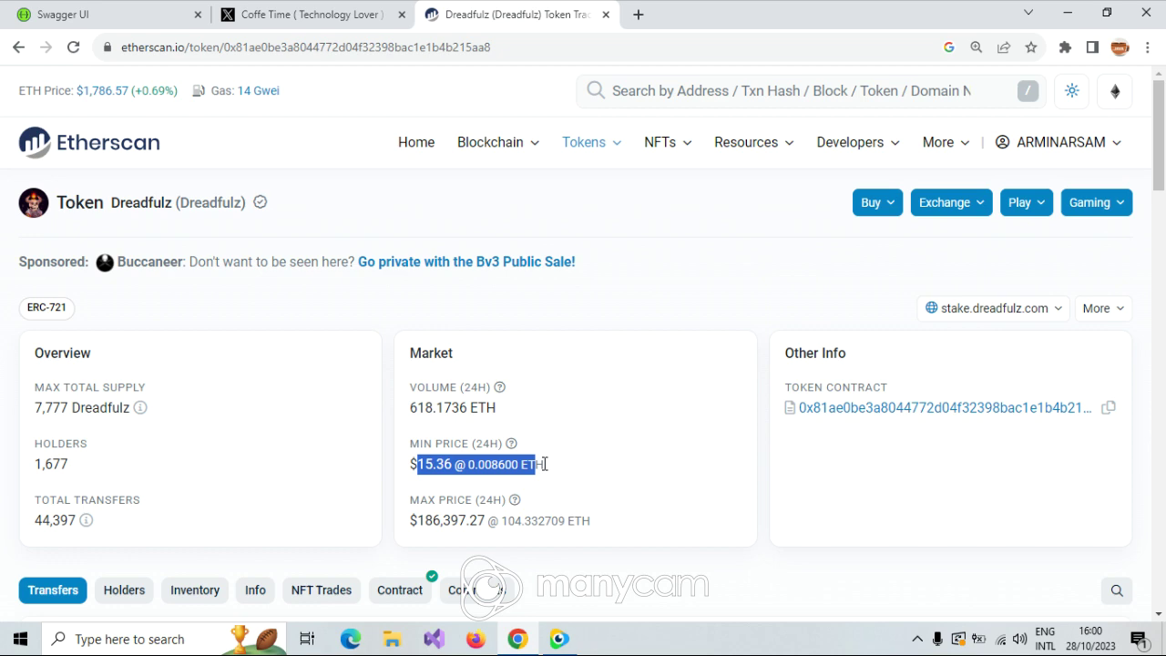
pyautogui.moveTo(413, 518); pyautogui.dragTo(544, 520)
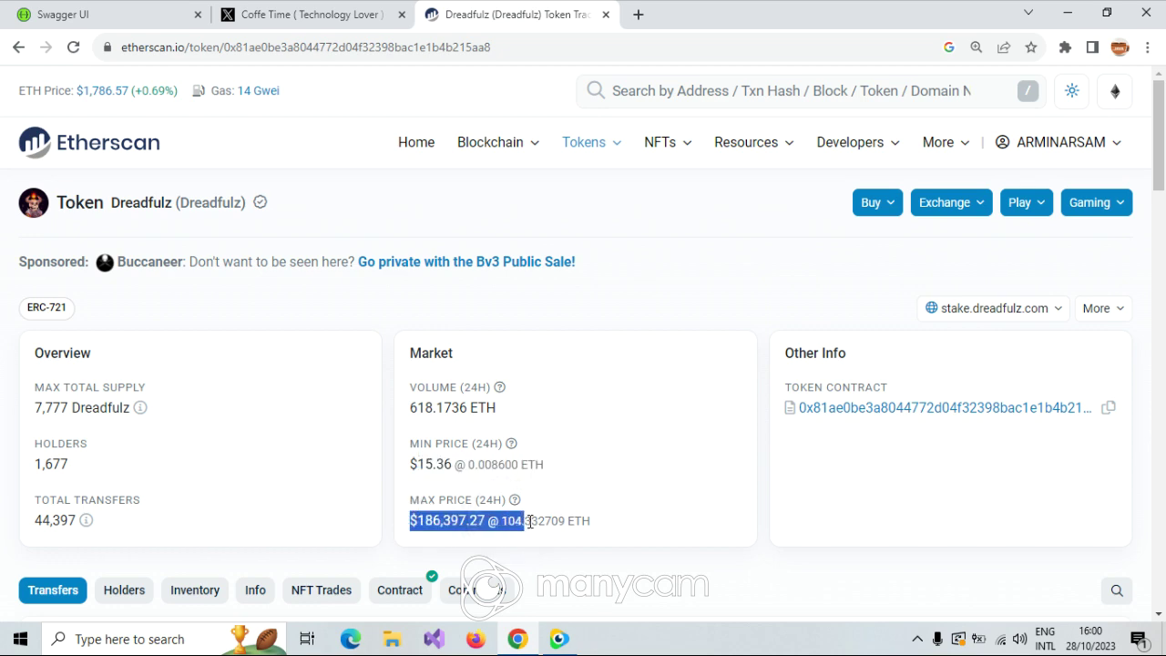
pyautogui.click(330, 14)
# Return to the Dreadfulz response in Swagger and collapse the GetNFTDetails endpoint
pyautogui.click(177, 7)
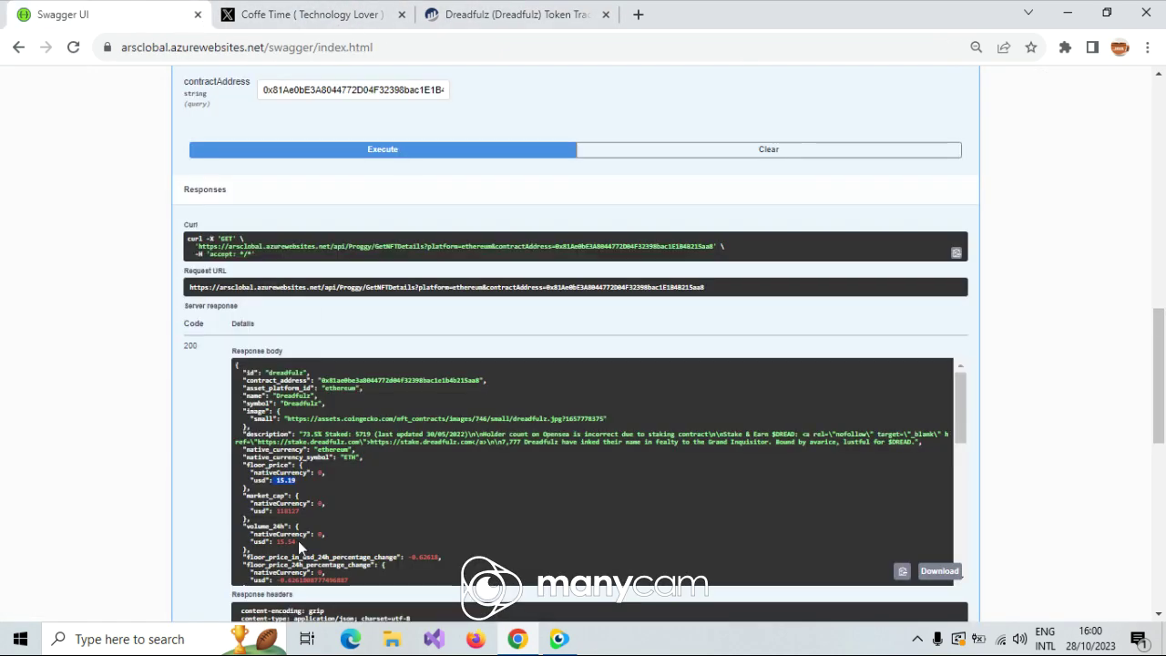
pyautogui.scroll(-1, 310, 538)
pyautogui.scroll(1, 333, 528)
pyautogui.scroll(-1, 293, 474)
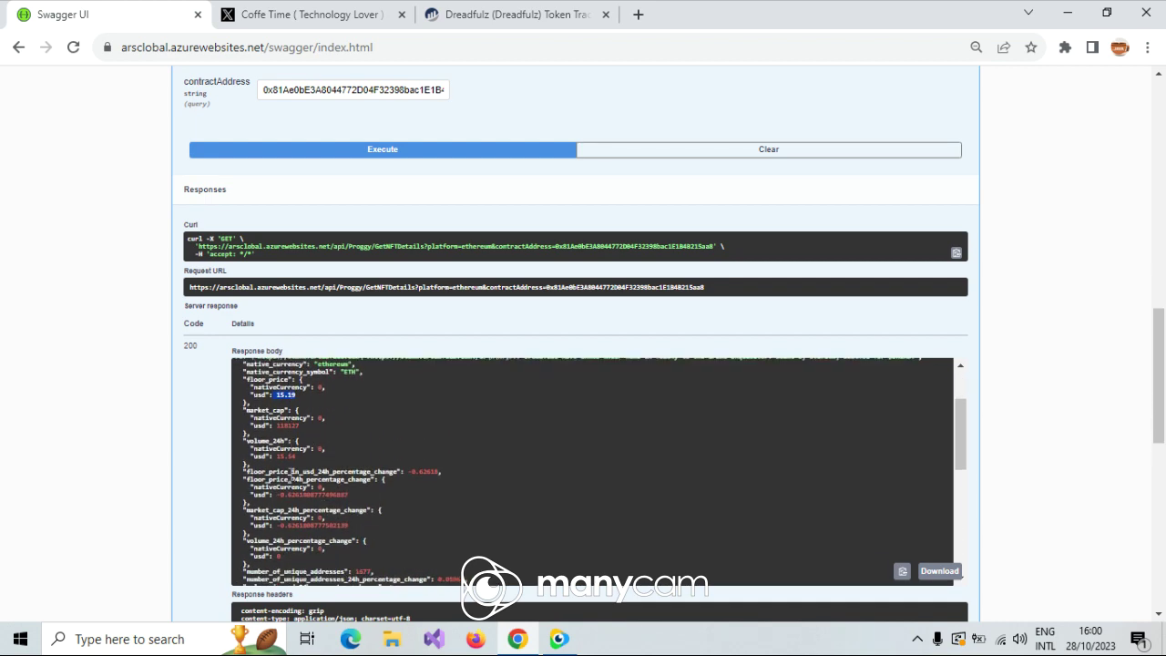
pyautogui.scroll(-1, 291, 472)
pyautogui.scroll(-1, 291, 472)
pyautogui.scroll(-1, 288, 476)
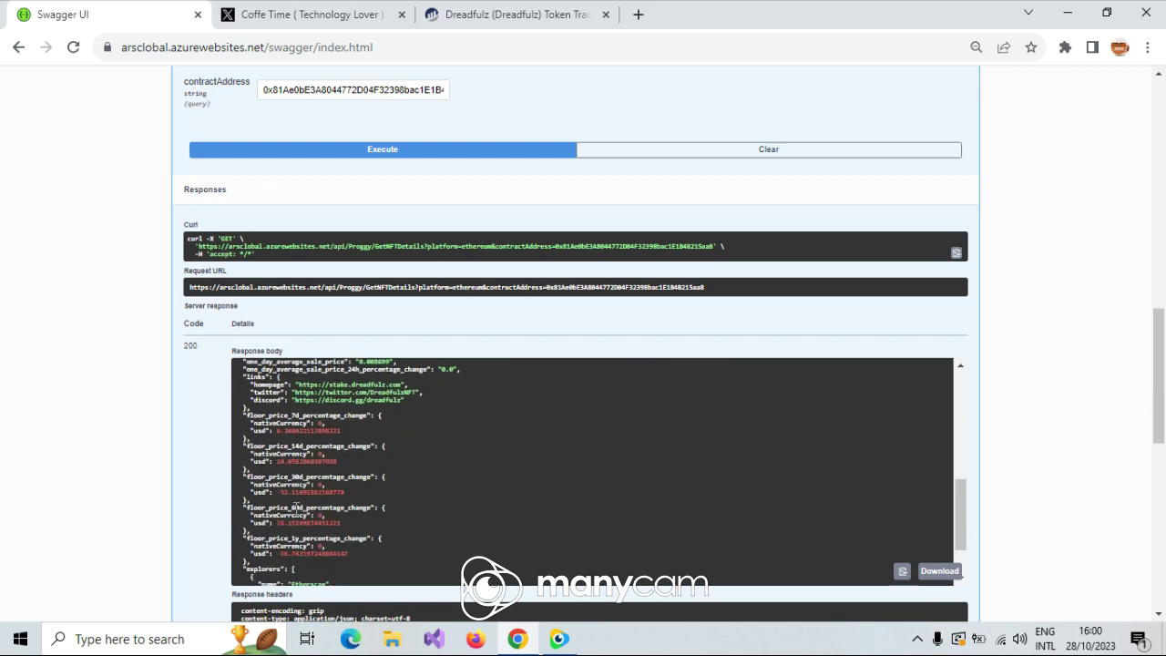
pyautogui.scroll(-1, 296, 507)
pyautogui.scroll(3, 294, 510)
pyautogui.scroll(3, 294, 510)
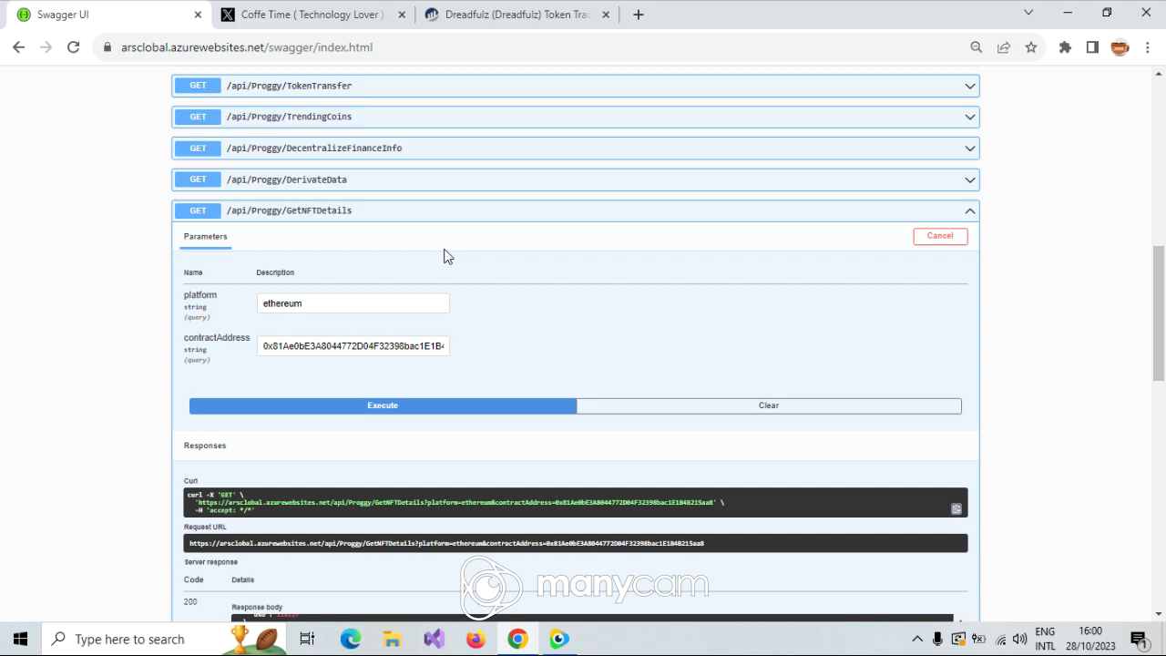
pyautogui.click(429, 213)
# Run GlobalMarketData, review its 10608 cryptocurrencies and 905 markets, then collapse it
pyautogui.click(404, 243)
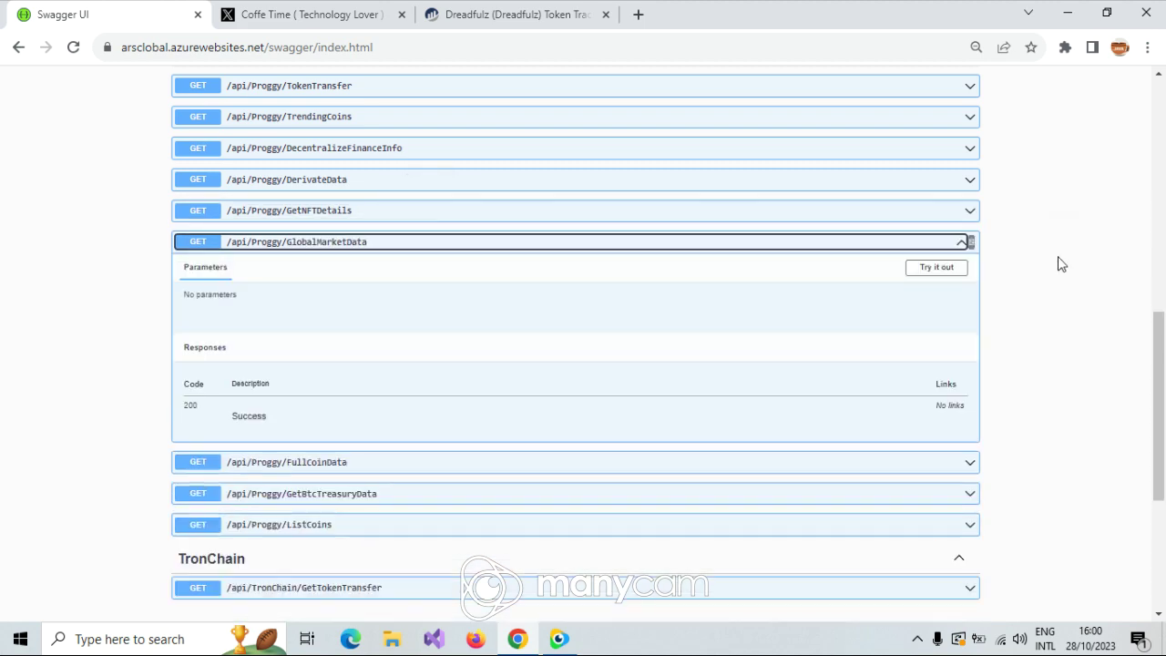
pyautogui.click(936, 265)
pyautogui.click(559, 335)
pyautogui.scroll(-2, 637, 291)
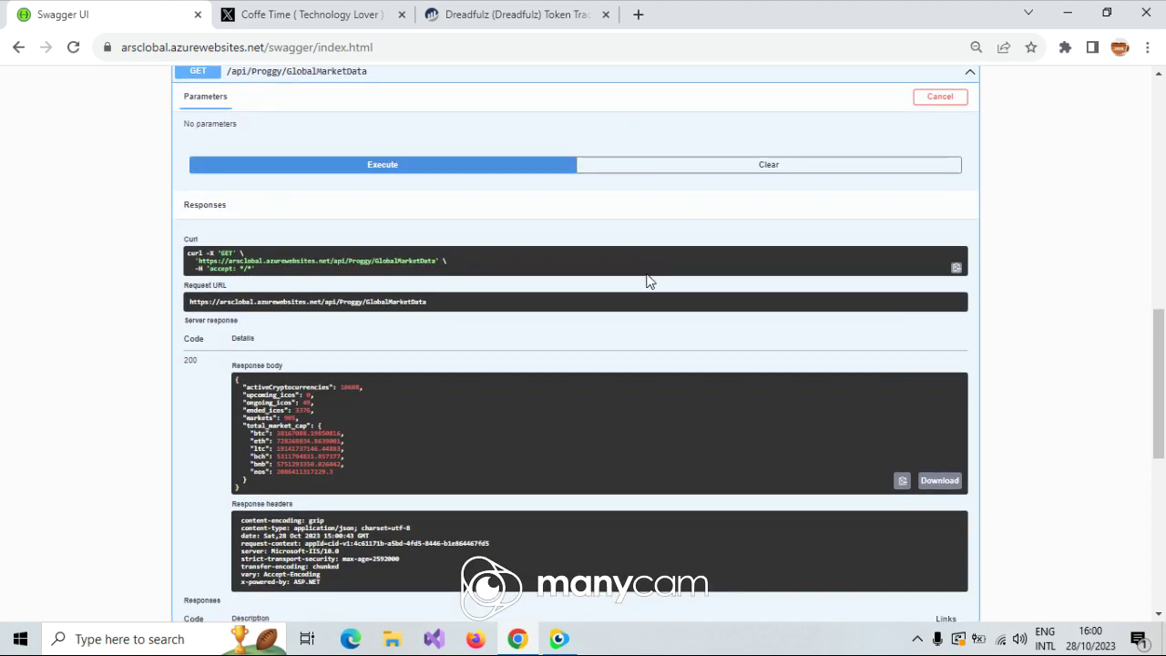
pyautogui.moveTo(246, 489); pyautogui.dragTo(248, 379)
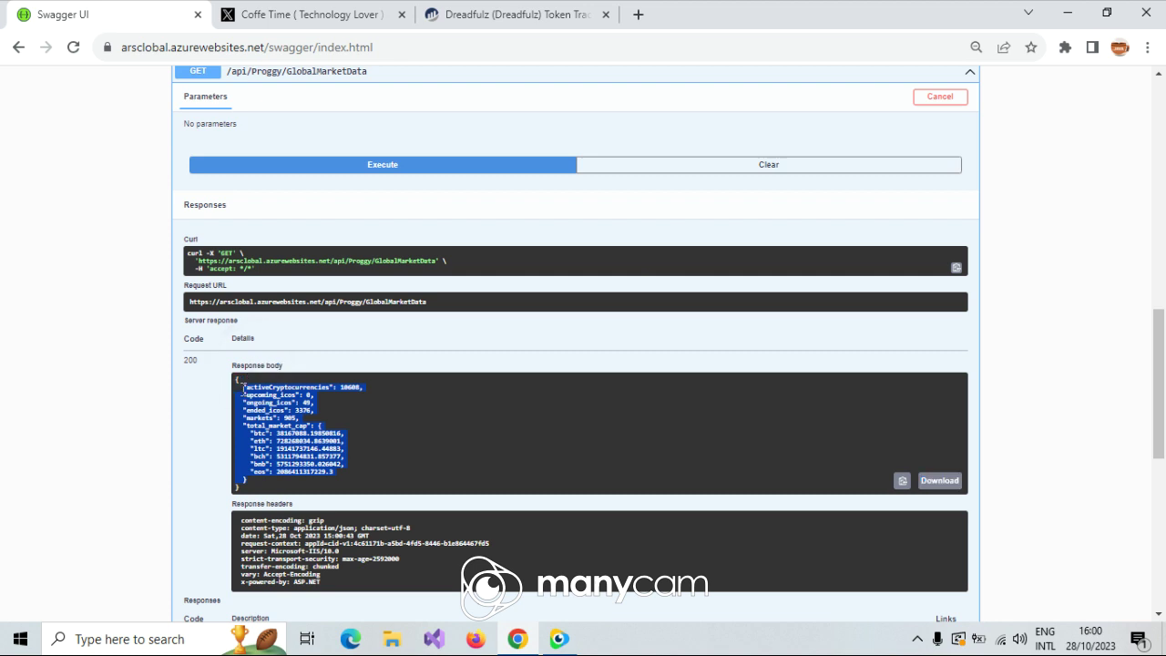
pyautogui.scroll(1, 202, 287)
pyautogui.click(476, 153)
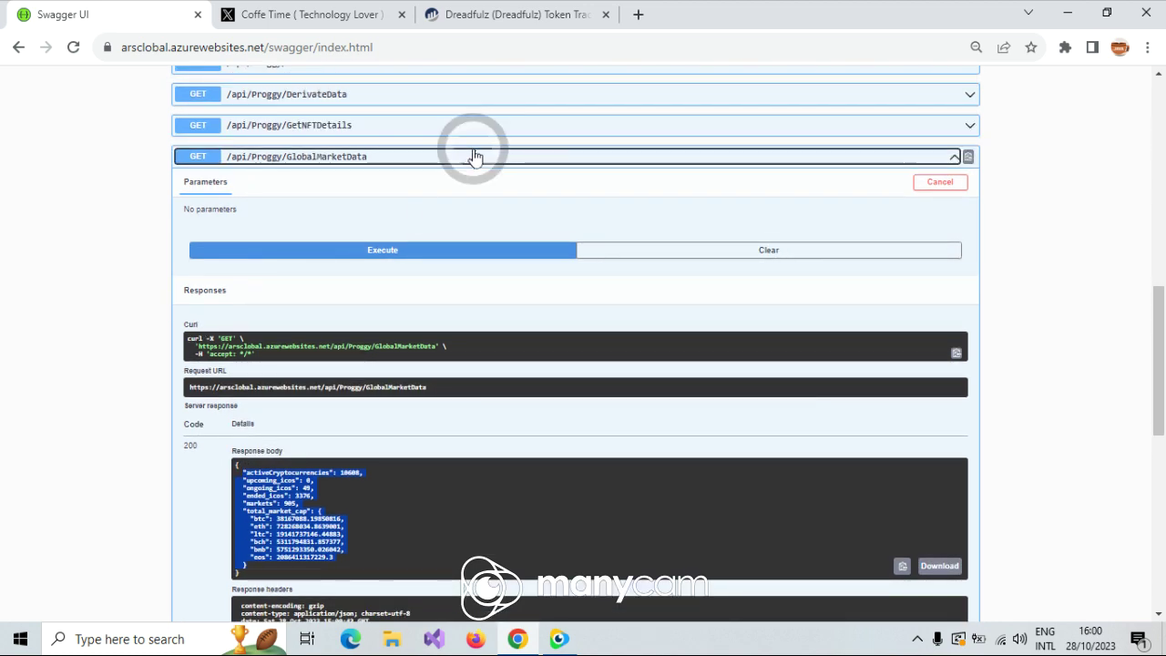
# Run FullCoinData with coin 'bitcoin'
pyautogui.click(374, 195)
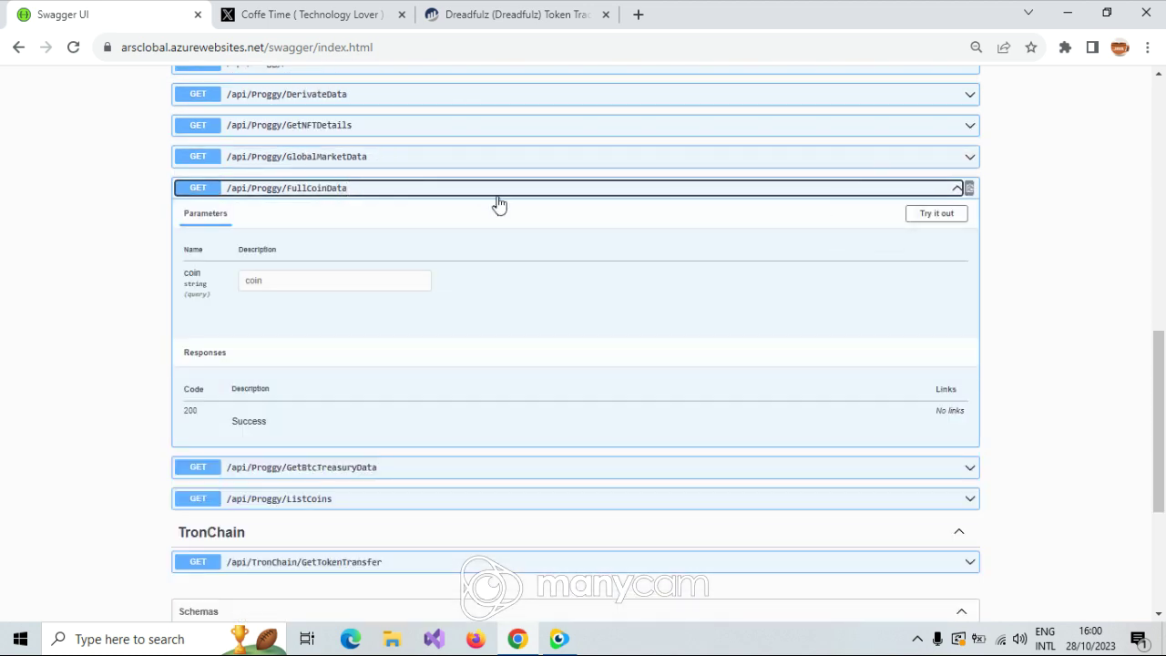
pyautogui.click(935, 213)
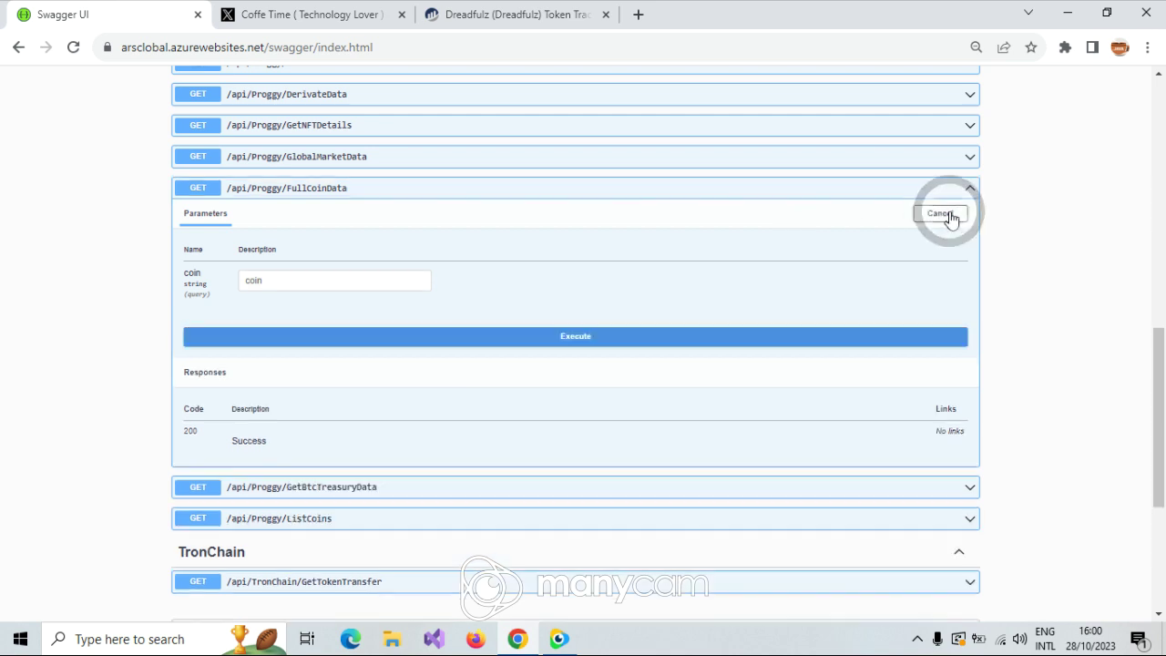
pyautogui.click(295, 283)
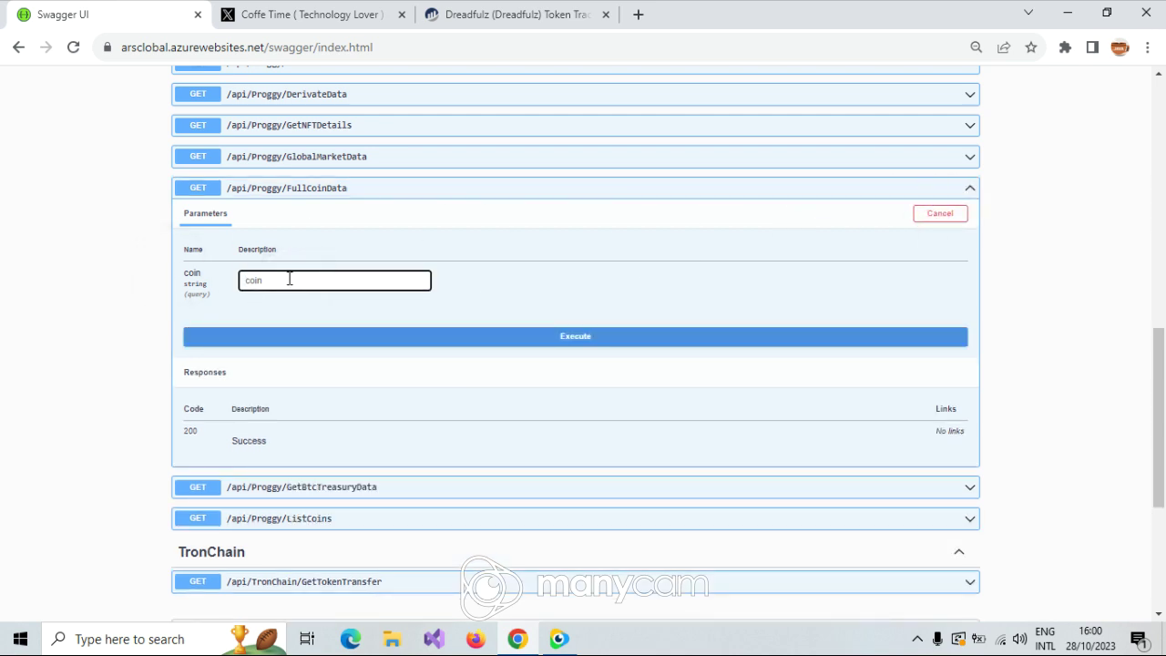
pyautogui.write('bitcoin')
pyautogui.click(583, 344)
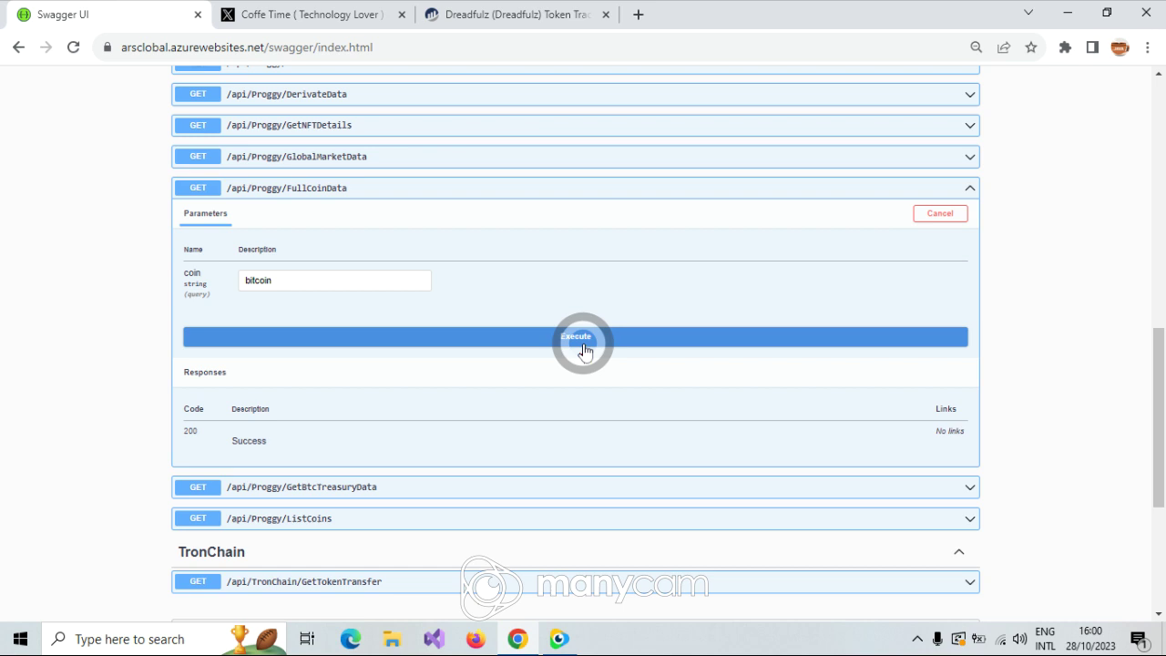
pyautogui.scroll(-2, 583, 352)
pyautogui.scroll(-1, 537, 423)
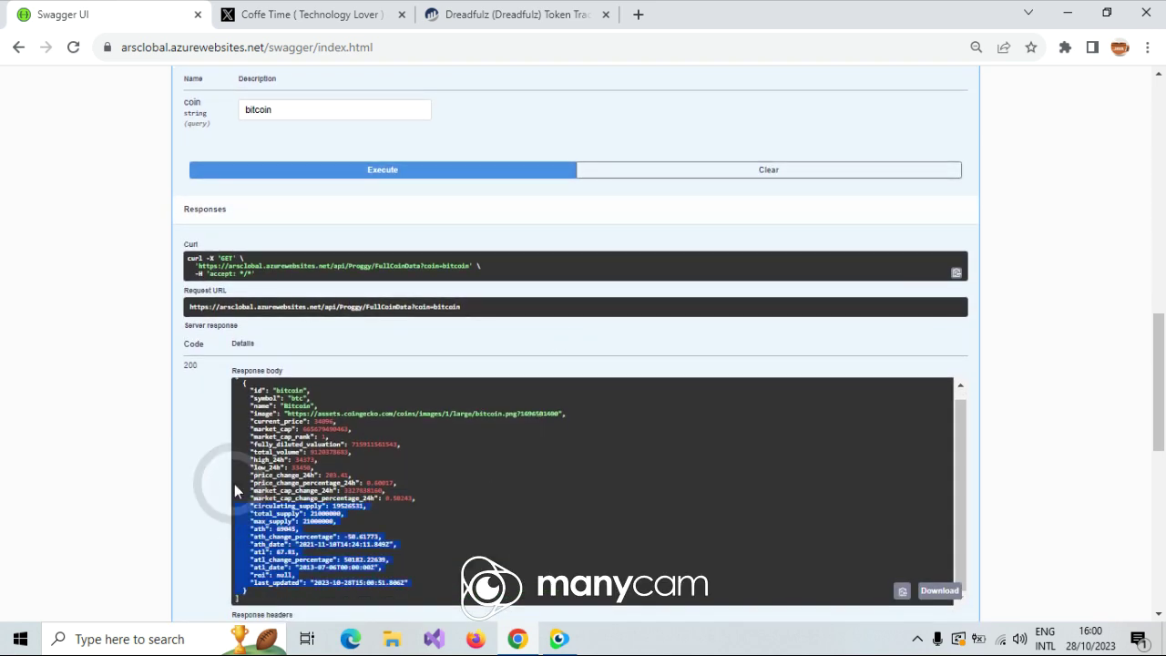
pyautogui.moveTo(238, 608); pyautogui.dragTo(239, 379)
pyautogui.scroll(2, 264, 328)
# Rerun FullCoinData with coin 'ethereum', then collapse the endpoint
pyautogui.moveTo(293, 277); pyautogui.dragTo(210, 281)
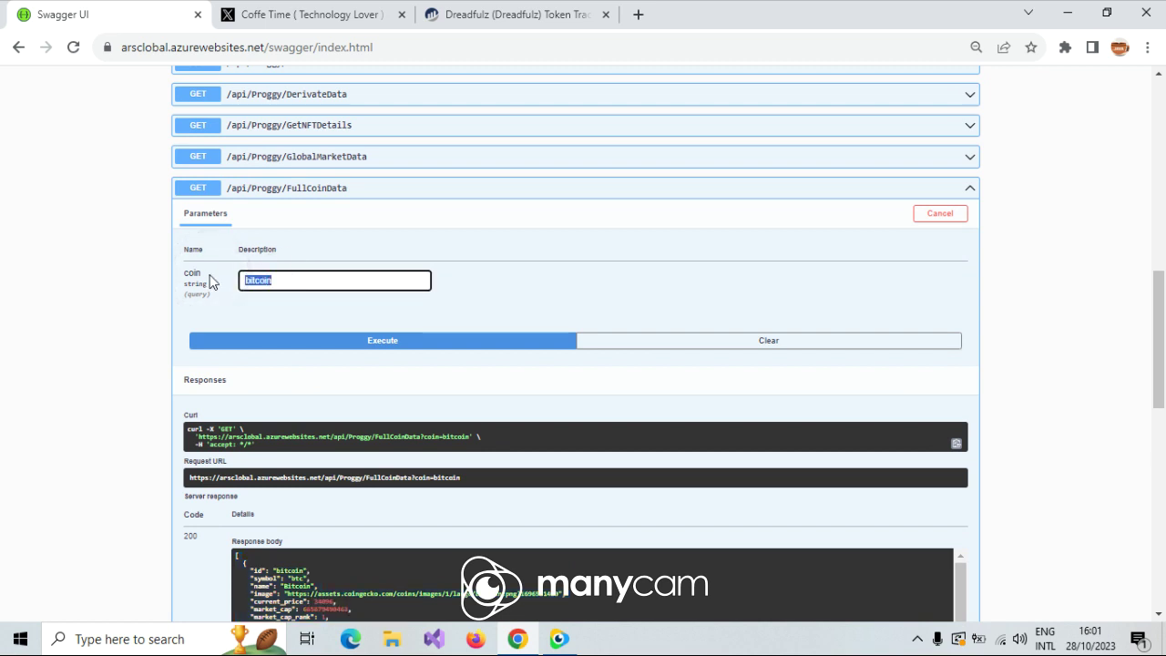
pyautogui.write('eu')
pyautogui.write('m')
pyautogui.click(415, 340)
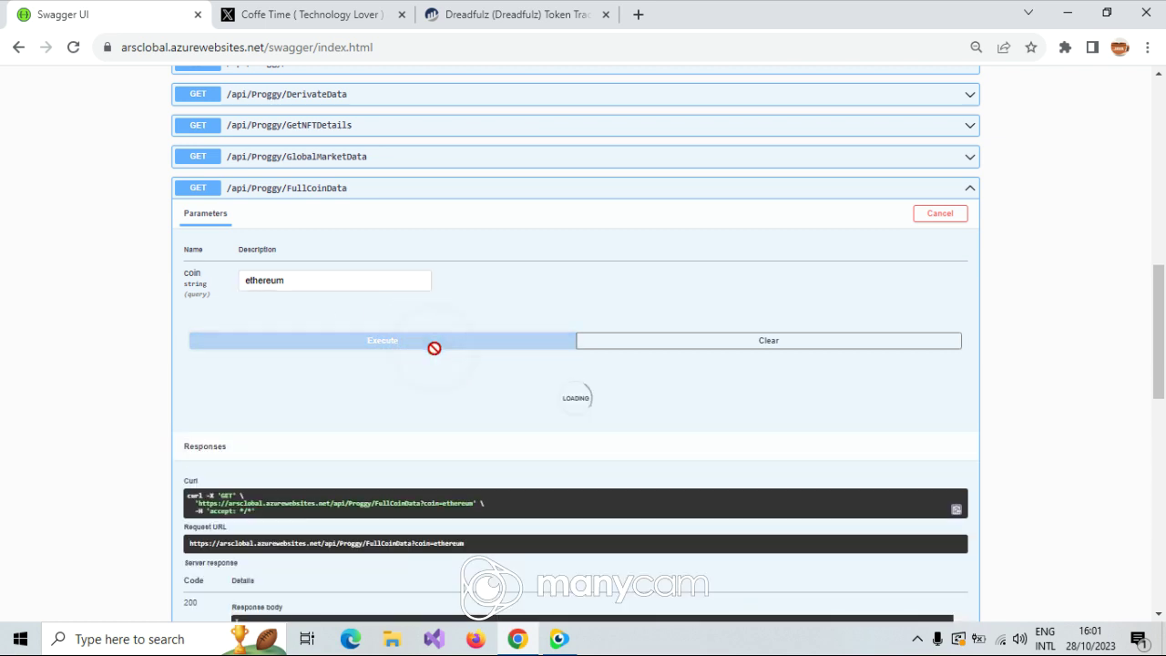
pyautogui.scroll(-1, 513, 326)
pyautogui.scroll(-1, 513, 326)
pyautogui.scroll(-1, 328, 506)
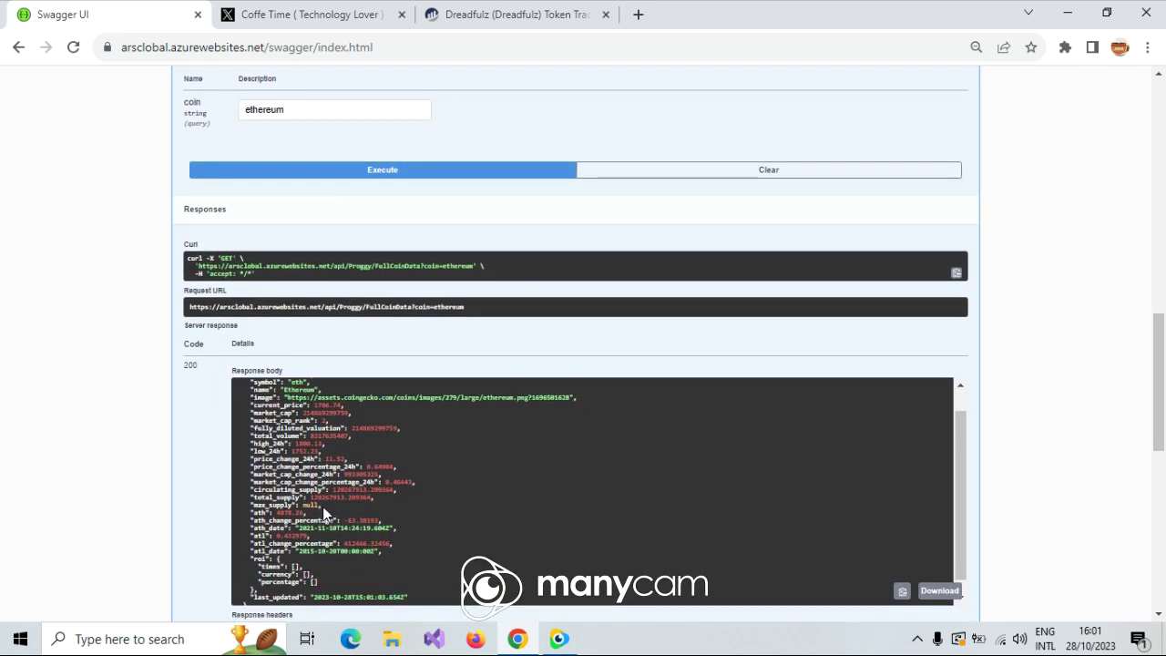
pyautogui.moveTo(302, 428); pyautogui.dragTo(252, 428)
pyautogui.scroll(-1, 325, 458)
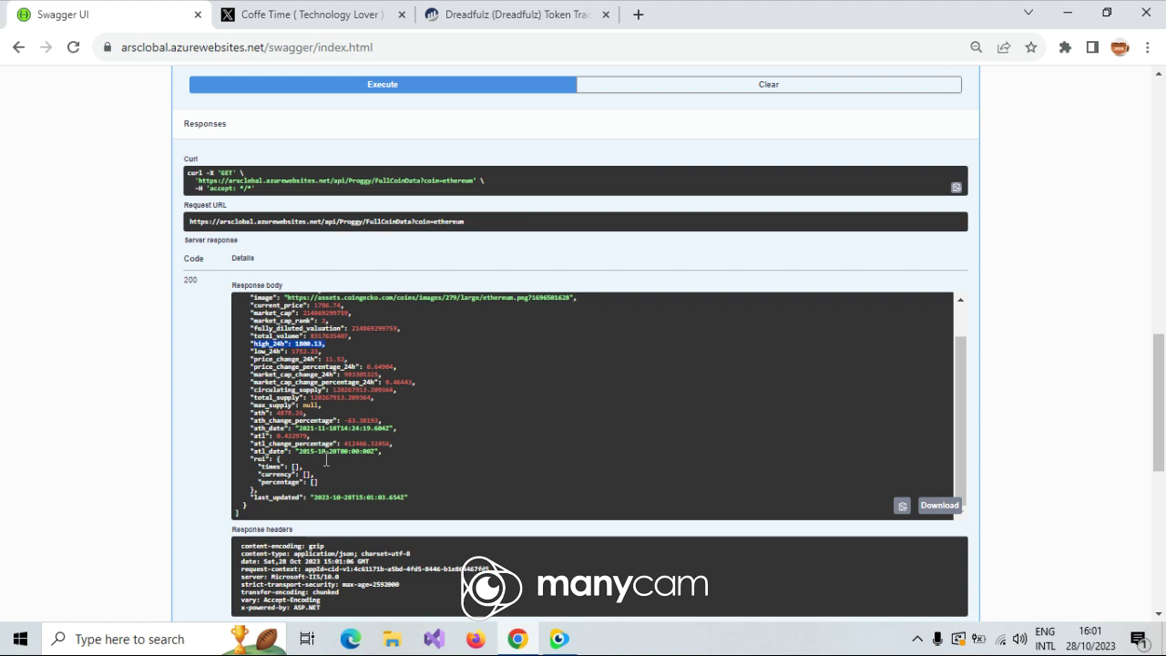
pyautogui.scroll(2, 338, 228)
pyautogui.scroll(3, 391, 247)
pyautogui.click(386, 191)
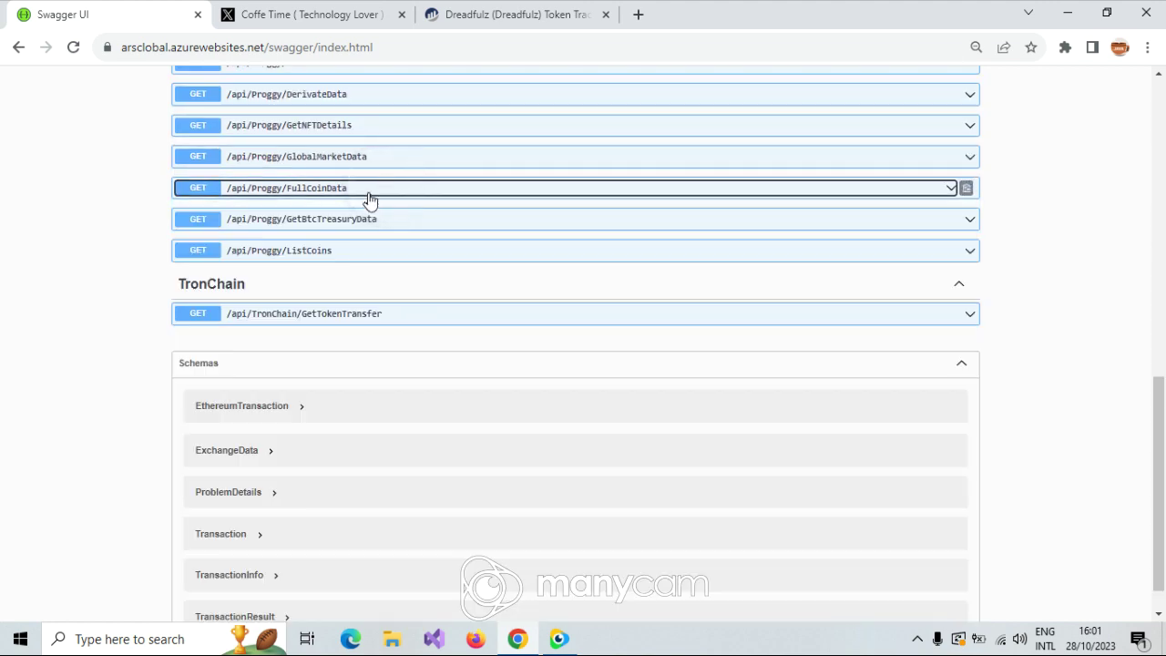
# Fetch GetBtcTreasuryData holdings such as MicroStrategy and Marathon Digital, then collapse it
pyautogui.click(320, 221)
pyautogui.click(575, 308)
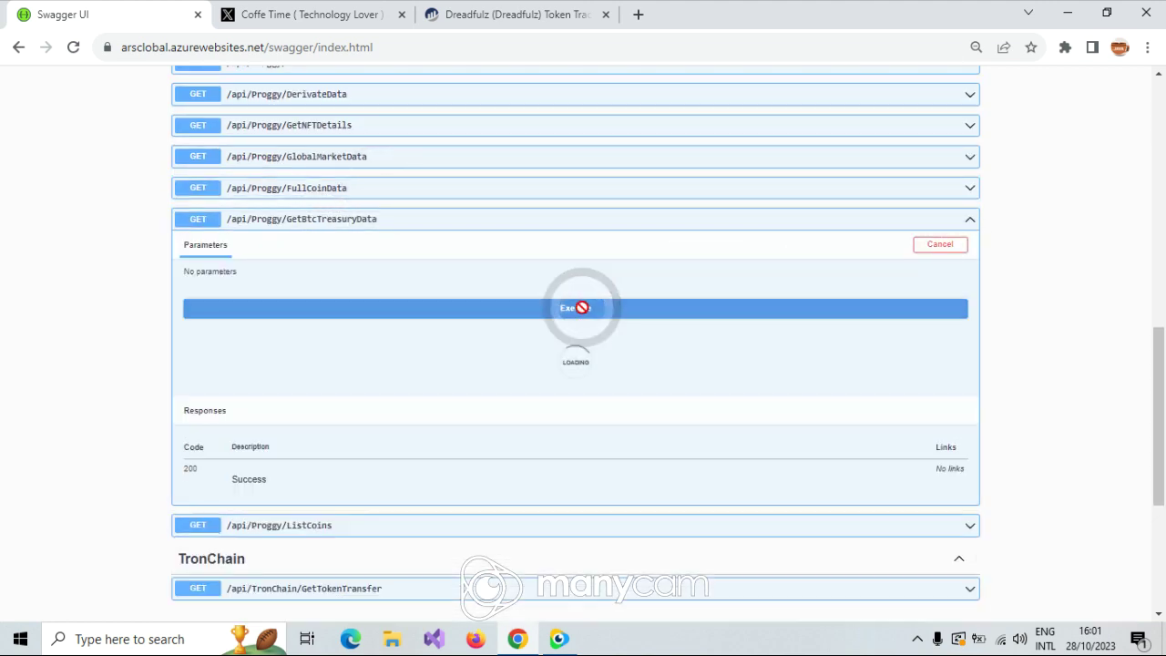
pyautogui.scroll(-2, 346, 325)
pyautogui.scroll(3, 130, 322)
pyautogui.scroll(-3, 325, 321)
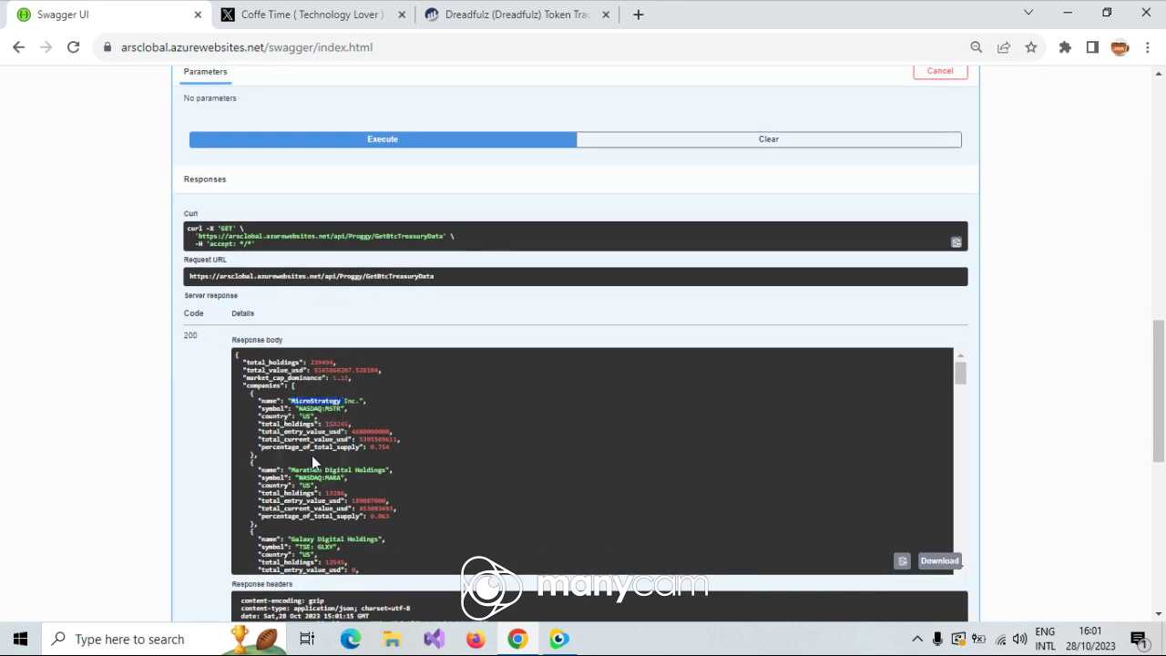
pyautogui.scroll(1, 208, 382)
pyautogui.scroll(2, 378, 309)
pyautogui.click(376, 306)
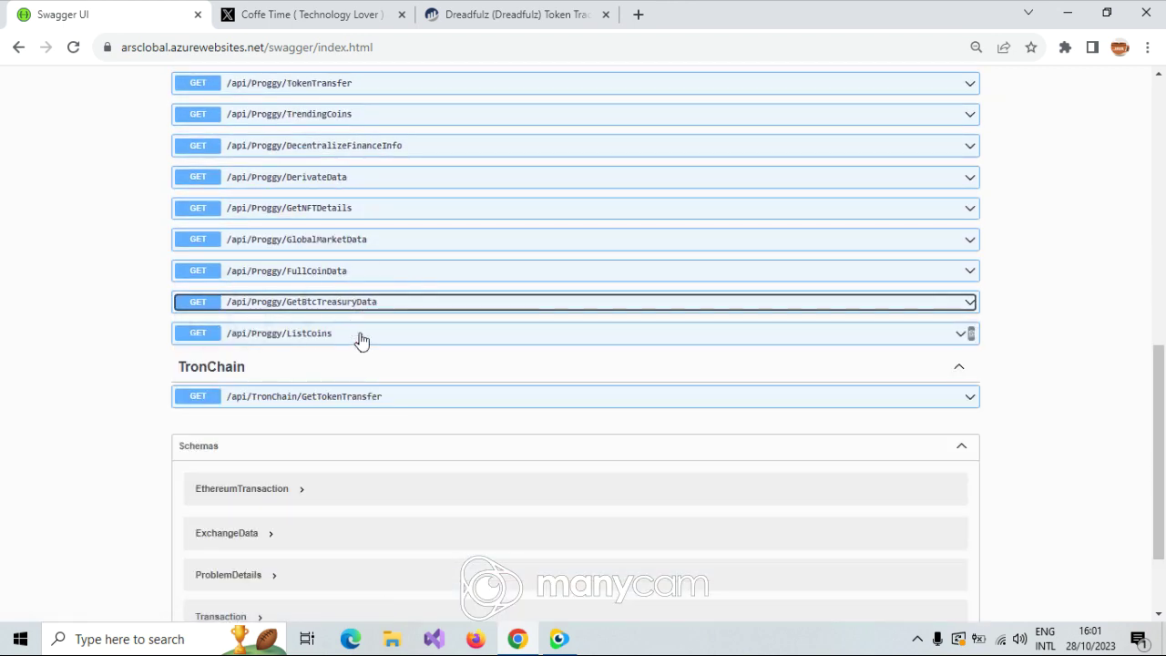
# Run ListCoins to list Bitcoin, Ethereum, Cardano, Dogecoin and WOO Network
pyautogui.click(362, 338)
pyautogui.click(938, 356)
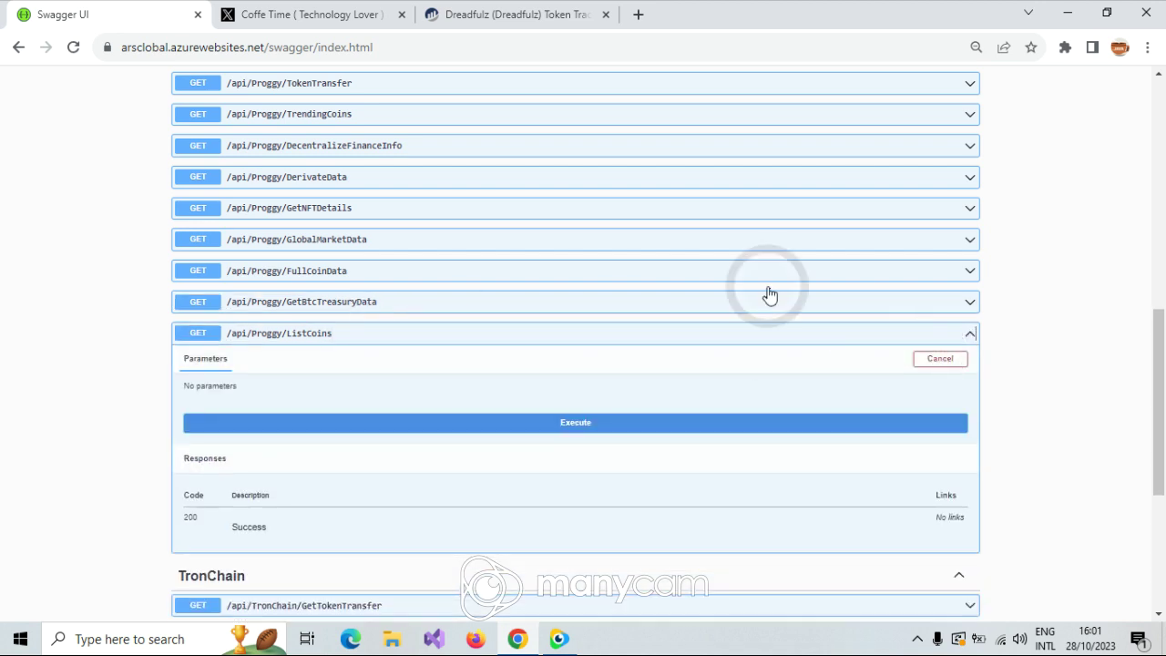
pyautogui.scroll(-2, 572, 235)
pyautogui.click(572, 237)
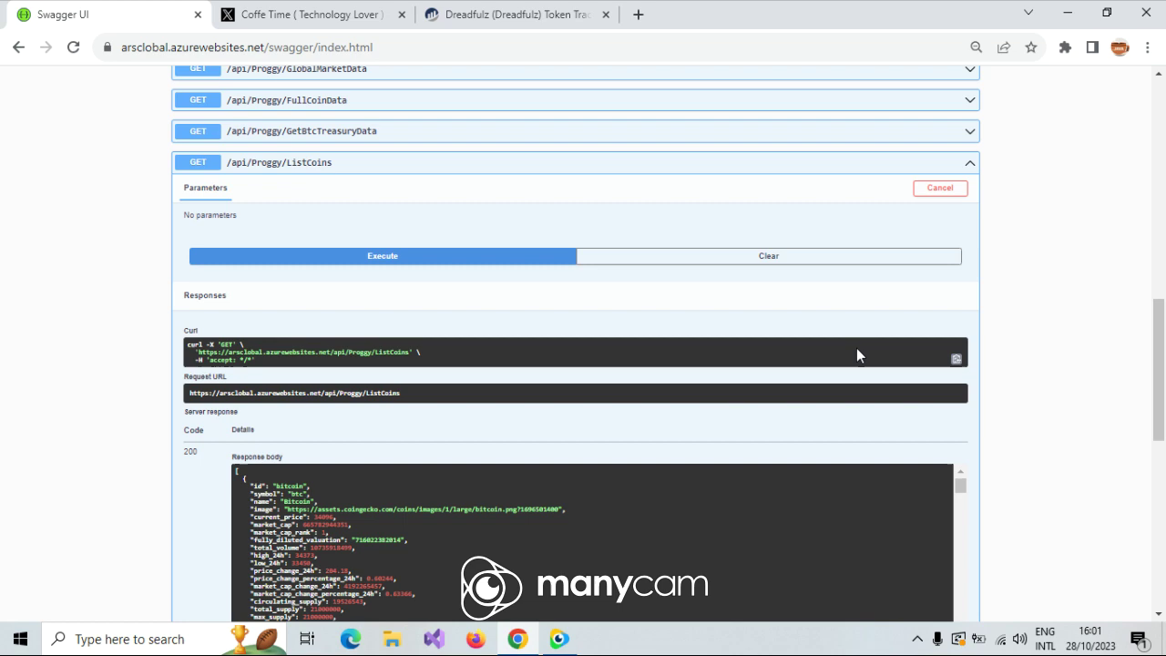
pyautogui.scroll(-2, 856, 348)
pyautogui.scroll(-5, 708, 325)
pyautogui.scroll(-5, 705, 326)
pyautogui.scroll(-5, 708, 326)
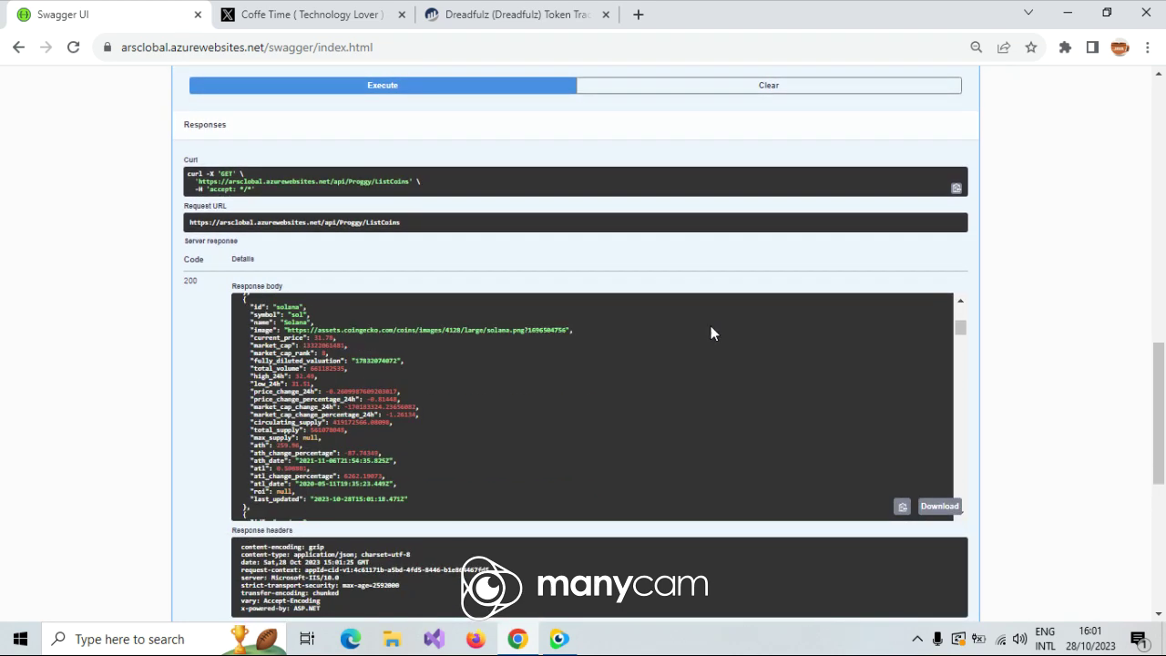
pyautogui.scroll(-1, 710, 332)
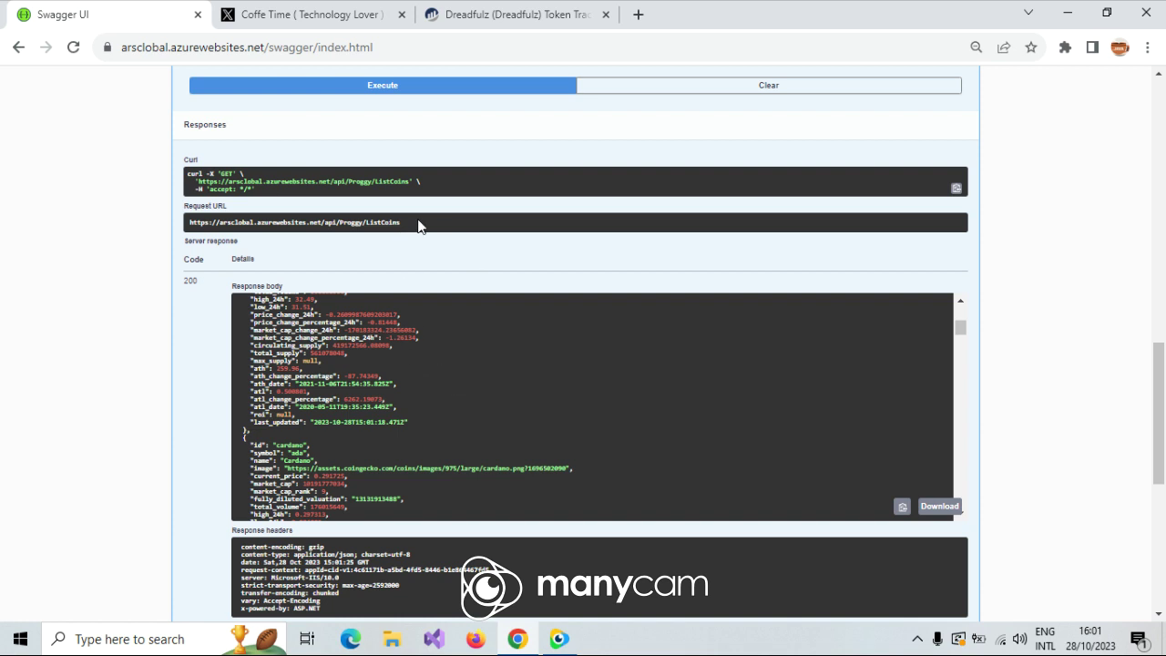
pyautogui.scroll(-5, 383, 387)
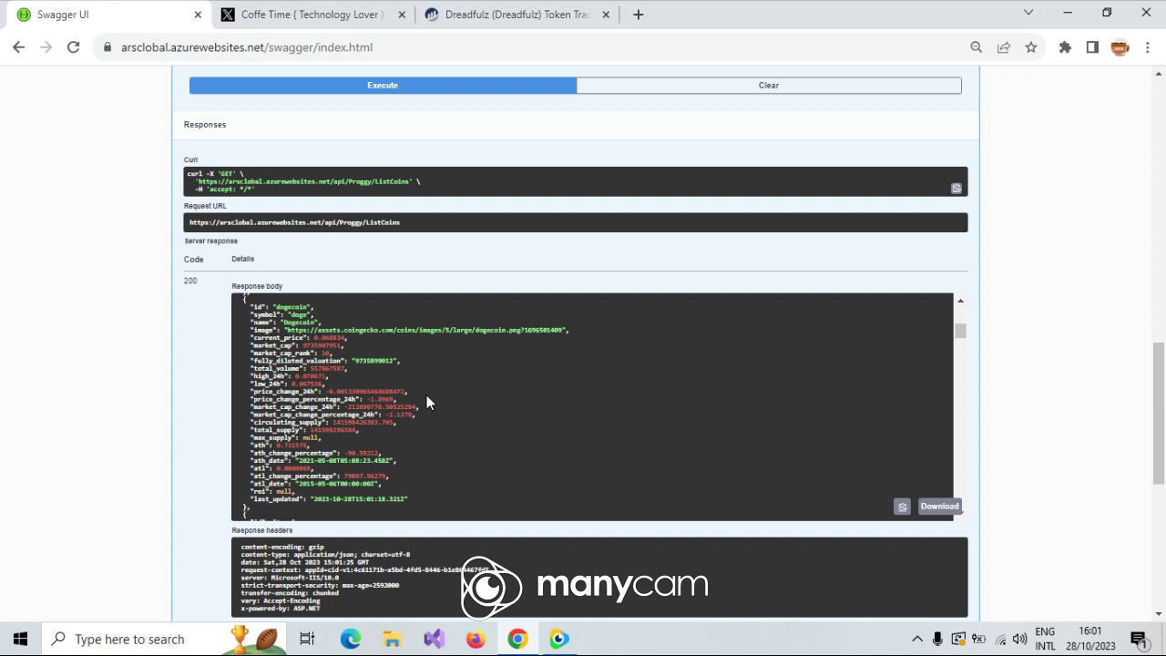
pyautogui.moveTo(961, 333)
pyautogui.mouseDown()
pyautogui.moveTo(986, 497)
pyautogui.moveTo(962, 328)
pyautogui.mouseUp()
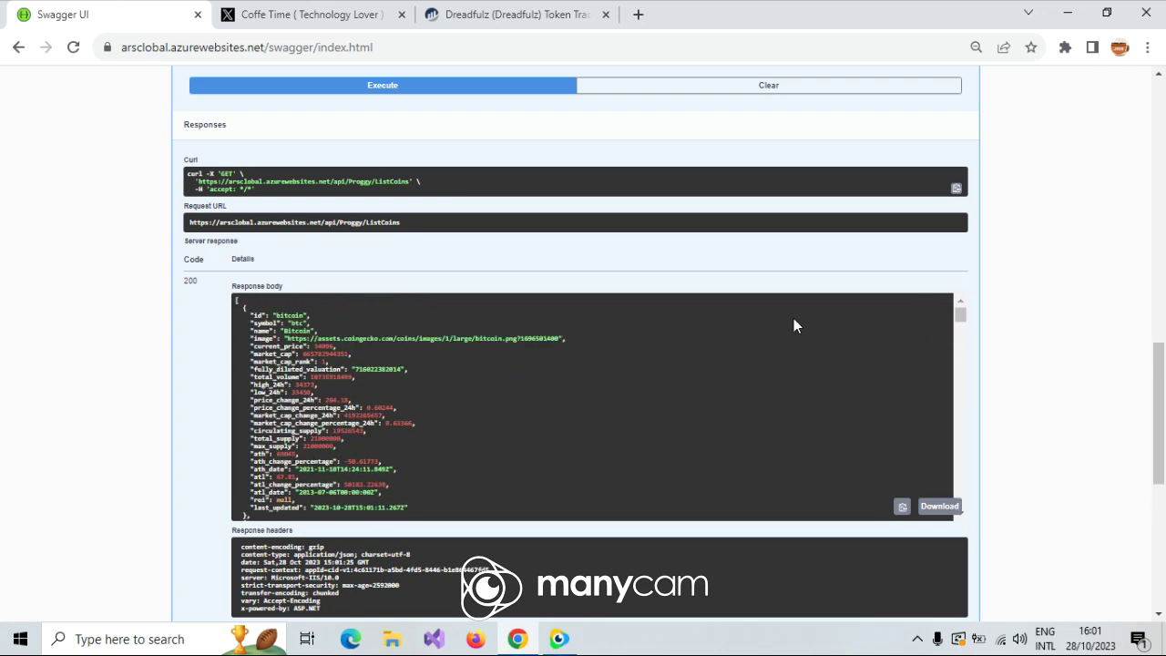
pyautogui.scroll(-4, 300, 318)
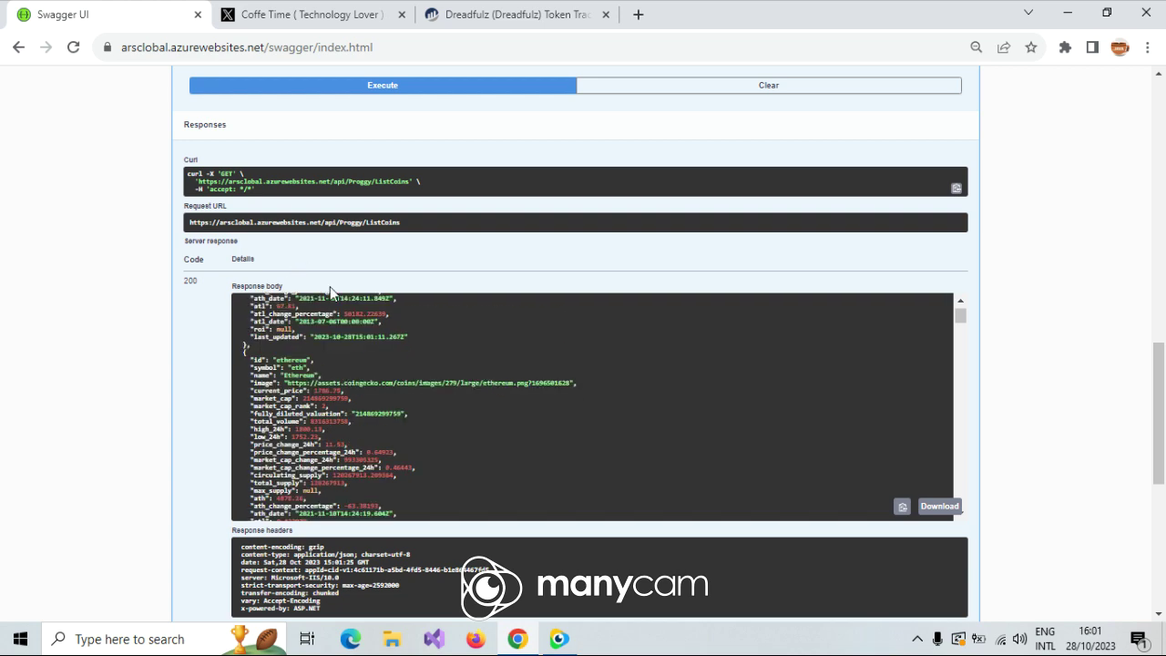
pyautogui.scroll(1, 381, 369)
pyautogui.scroll(3, 380, 368)
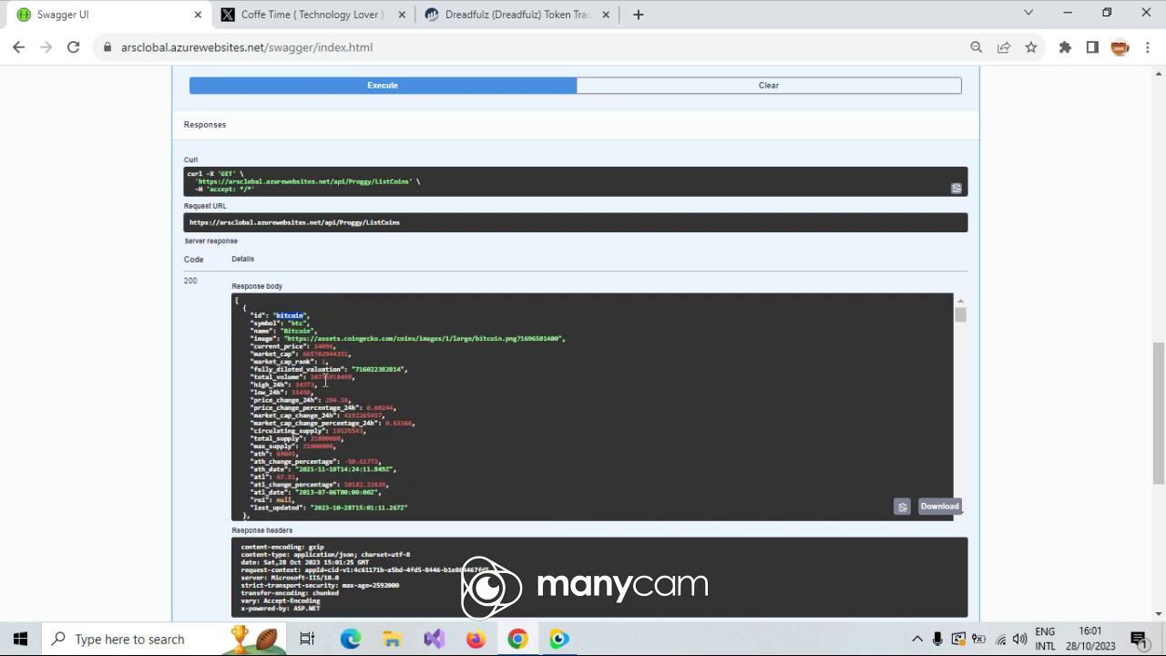
pyautogui.scroll(2, 280, 382)
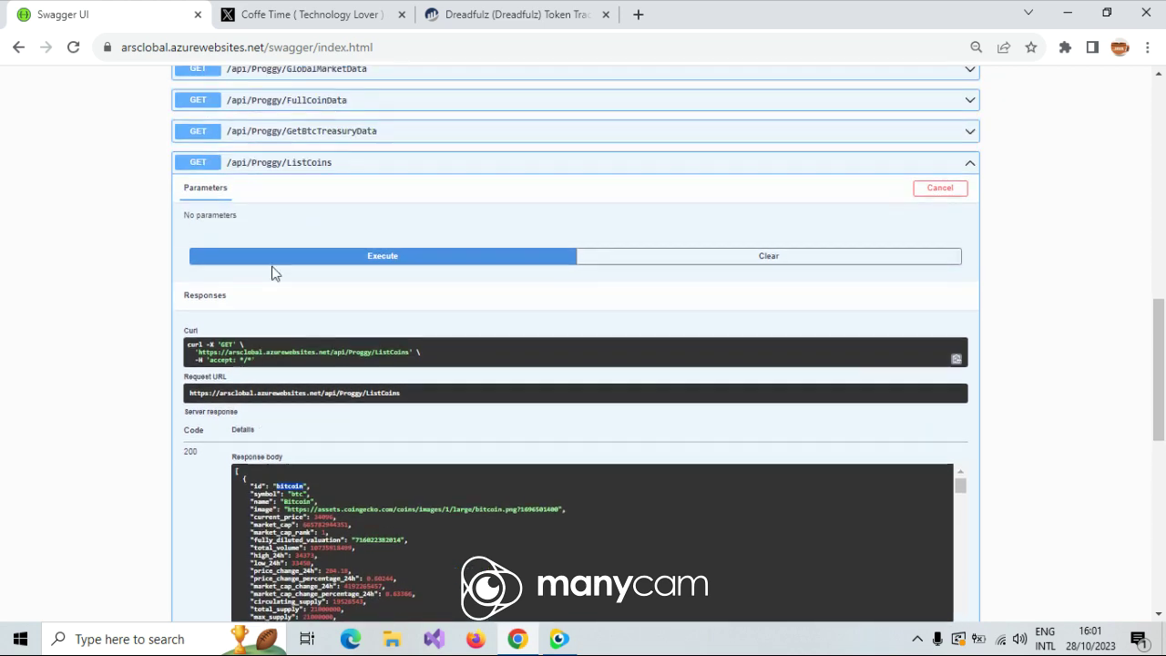
# Collapse ListCoins and run TronChain GetTokenTransfer for the default USDT treasury address
pyautogui.click(325, 162)
pyautogui.click(369, 273)
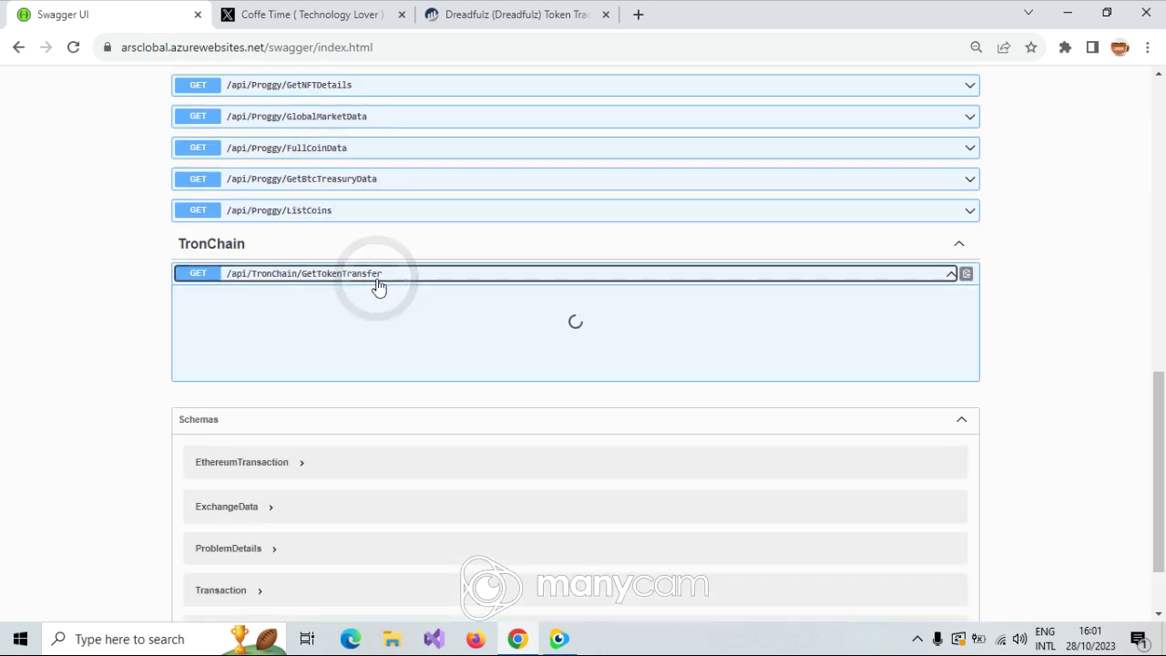
pyautogui.click(945, 301)
pyautogui.click(684, 423)
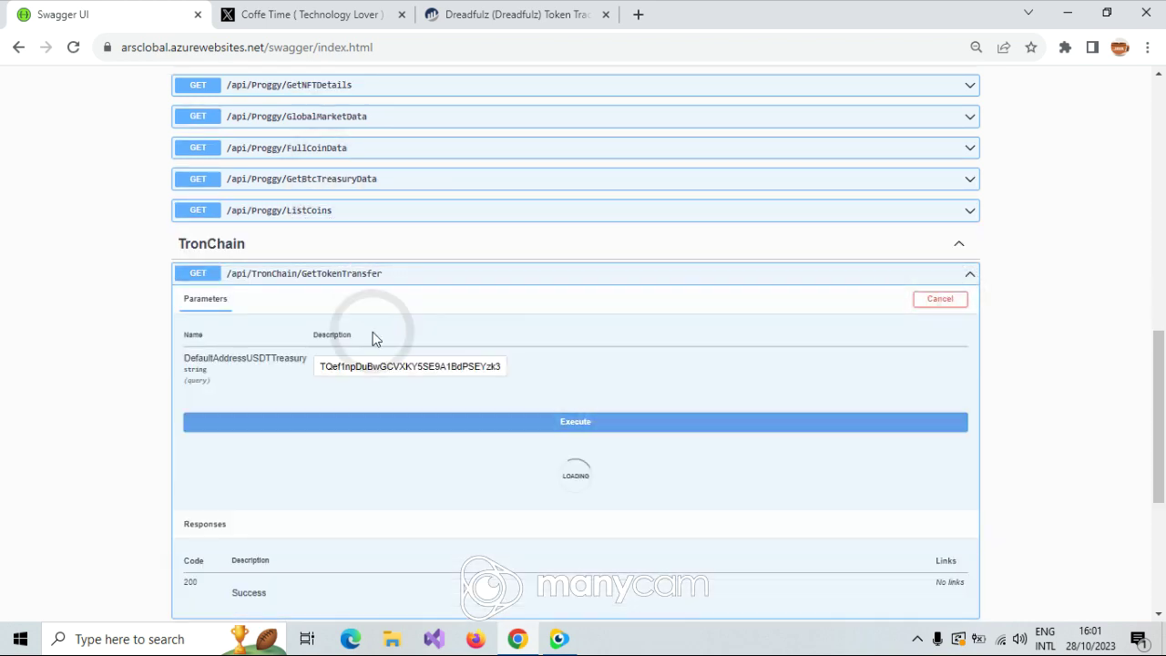
pyautogui.scroll(-2, 176, 300)
pyautogui.scroll(-1, 175, 300)
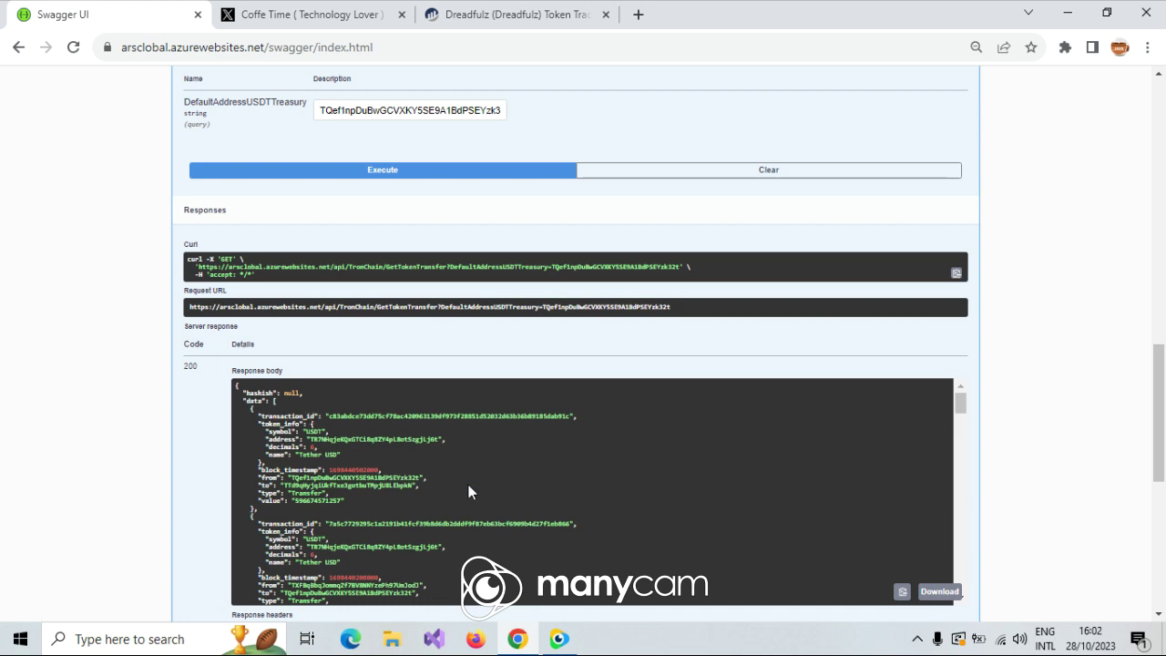
pyautogui.moveTo(264, 392); pyautogui.dragTo(342, 524)
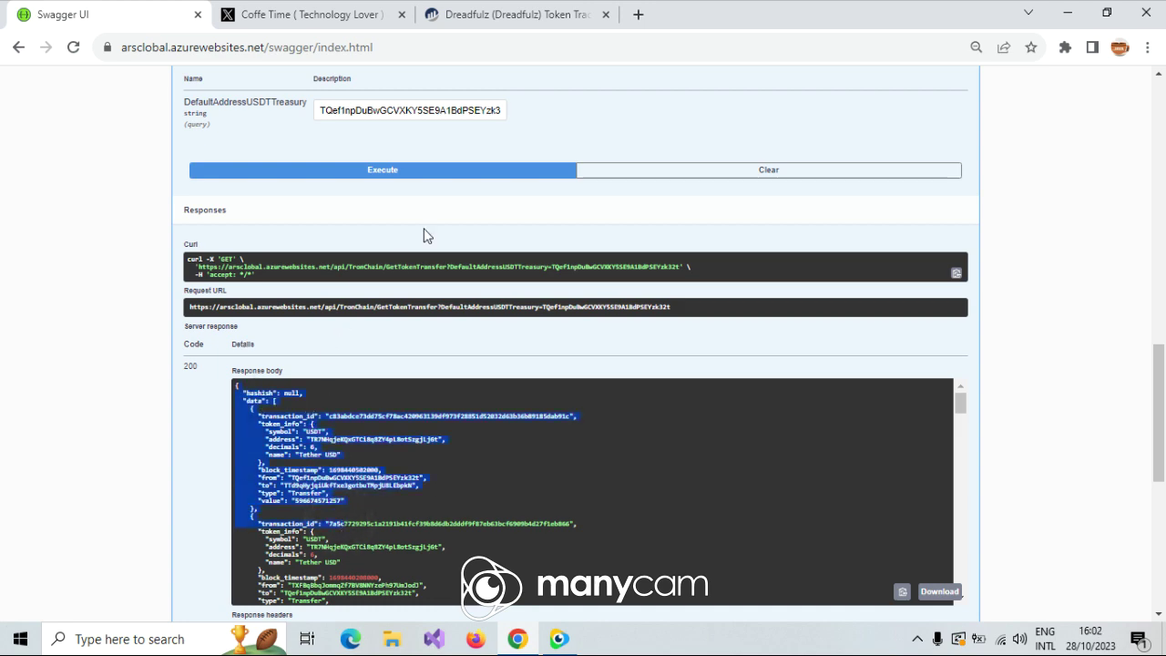
pyautogui.scroll(3, 419, 251)
# Collapse GetTokenTransfer and run BtcWhaleTracker WhaleTracker, getting an empty [] response
pyautogui.click(407, 270)
pyautogui.scroll(4, 440, 300)
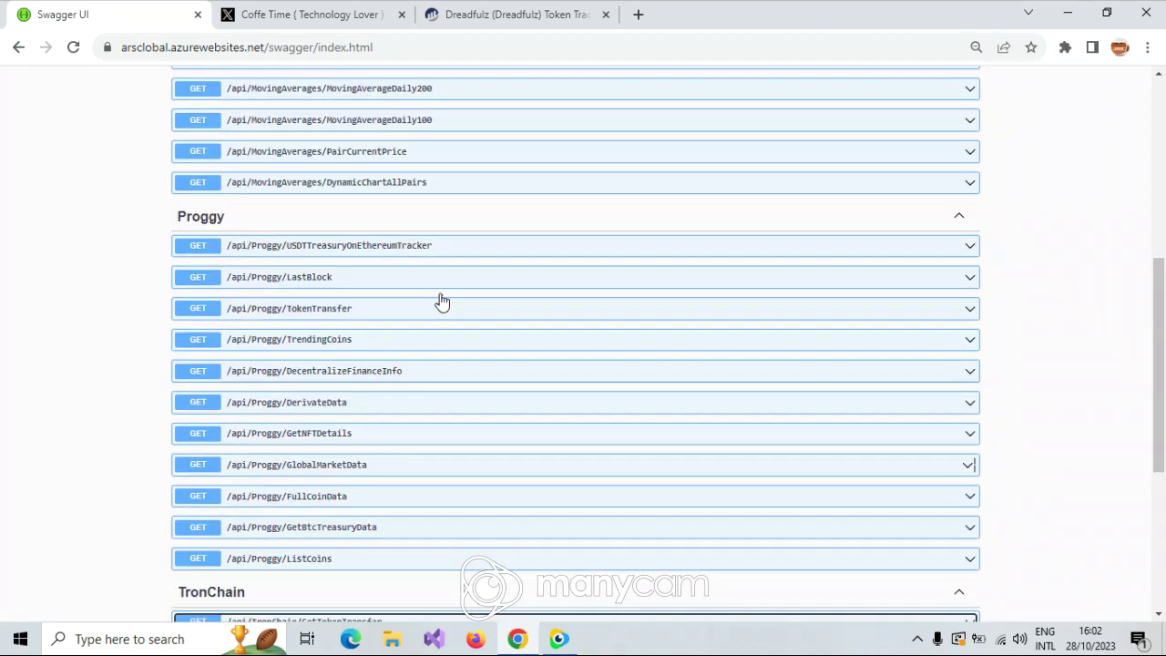
pyautogui.scroll(5, 441, 301)
pyautogui.moveTo(393, 47); pyautogui.dragTo(265, 48)
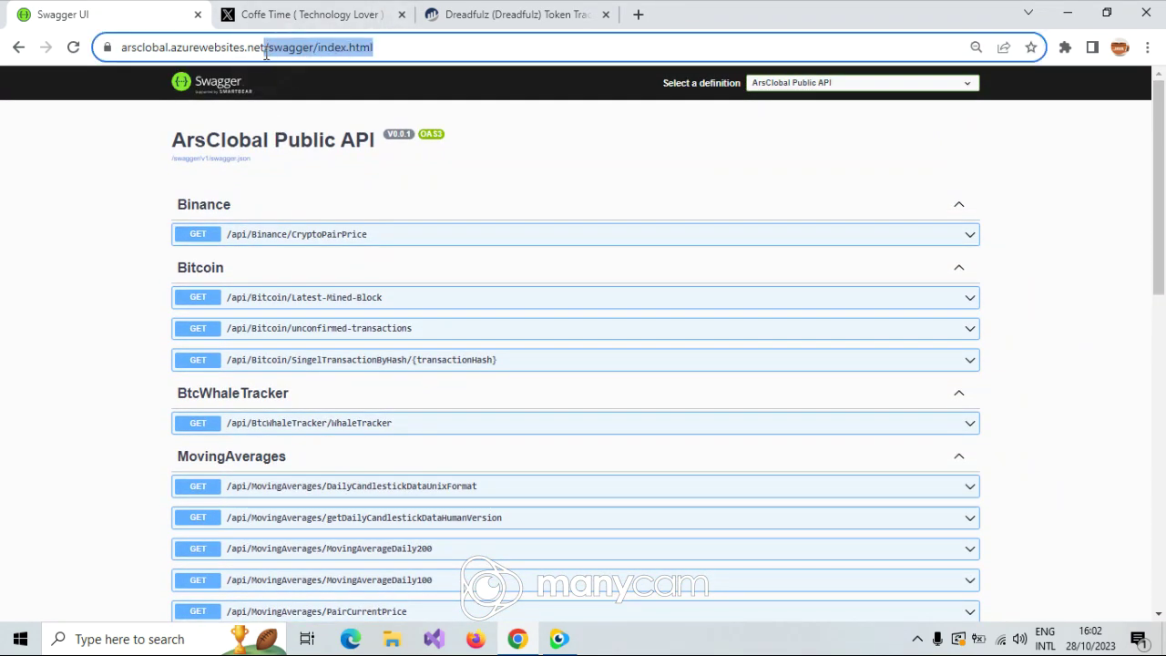
pyautogui.scroll(-1, 273, 342)
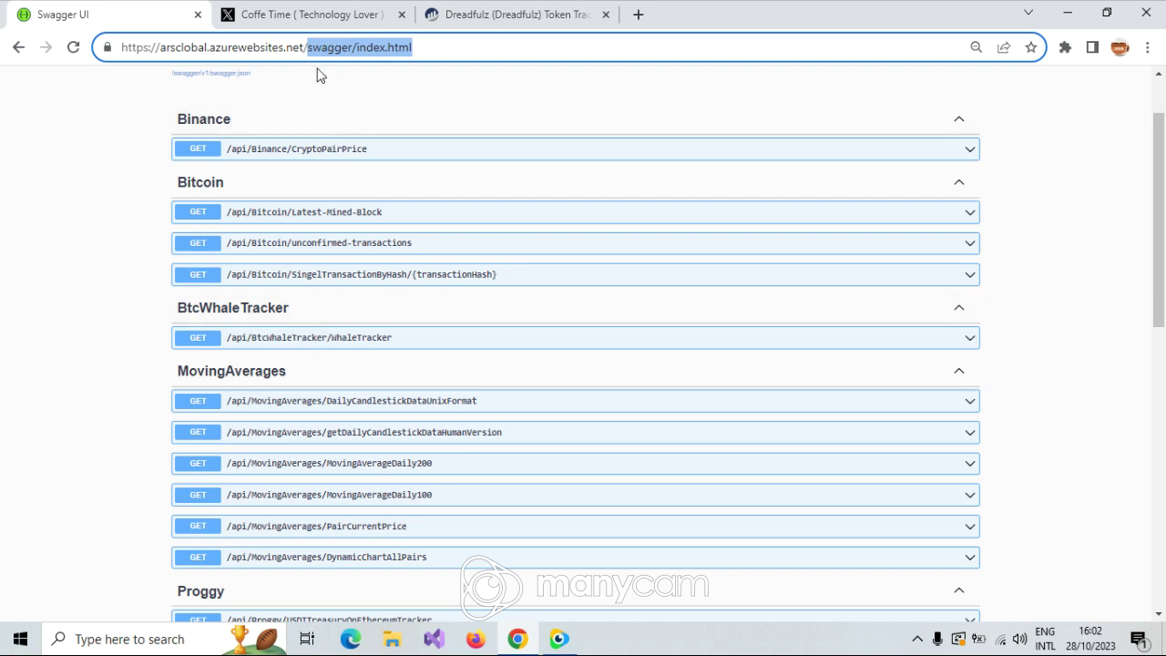
pyautogui.click(314, 337)
pyautogui.click(952, 376)
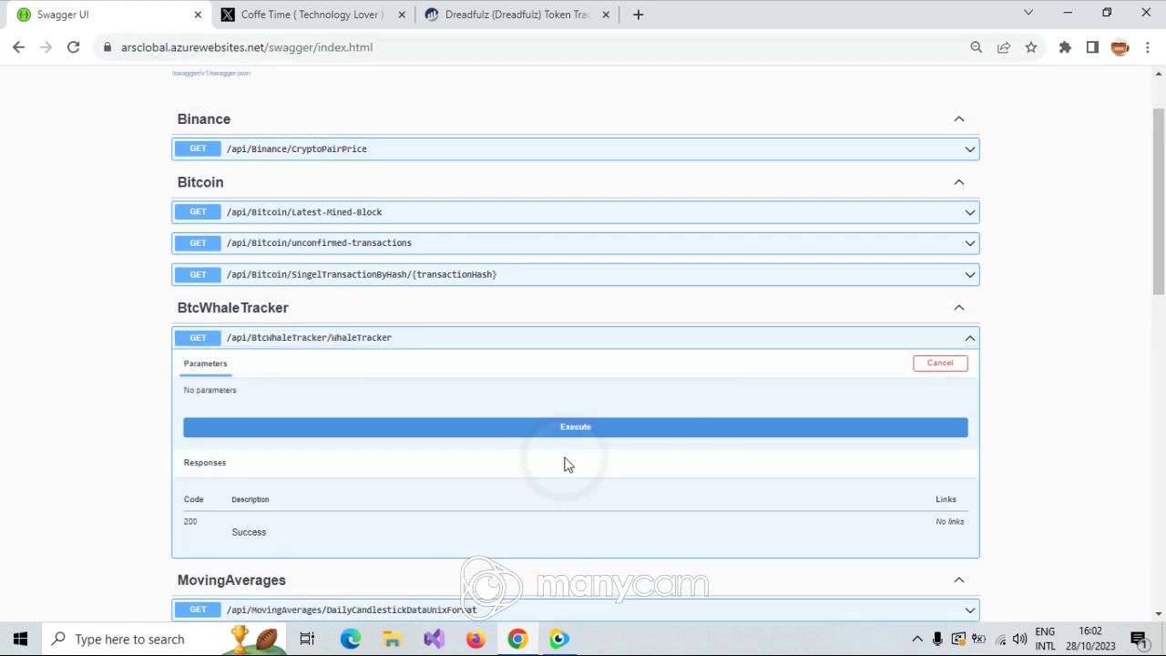
pyautogui.click(567, 424)
pyautogui.scroll(-3, 129, 272)
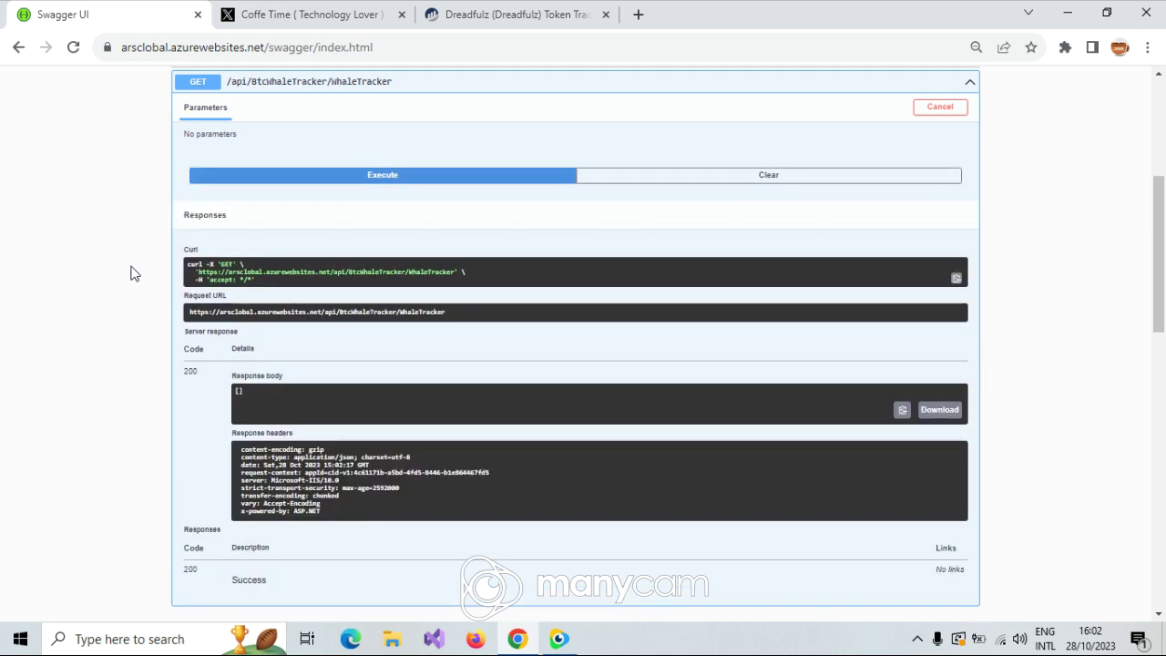
pyautogui.tripleClick(229, 394)
# Check the Twitter and token tracker tabs, then select /swagger/index.html in the address
pyautogui.click(357, 14)
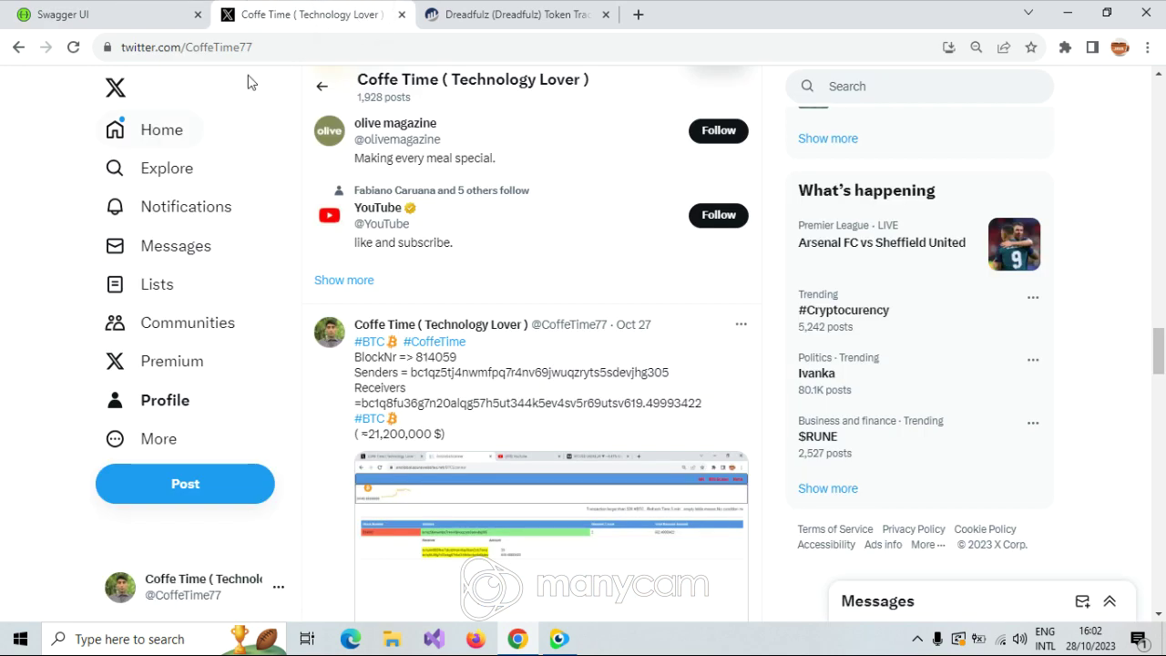
pyautogui.click(495, 14)
pyautogui.click(127, 14)
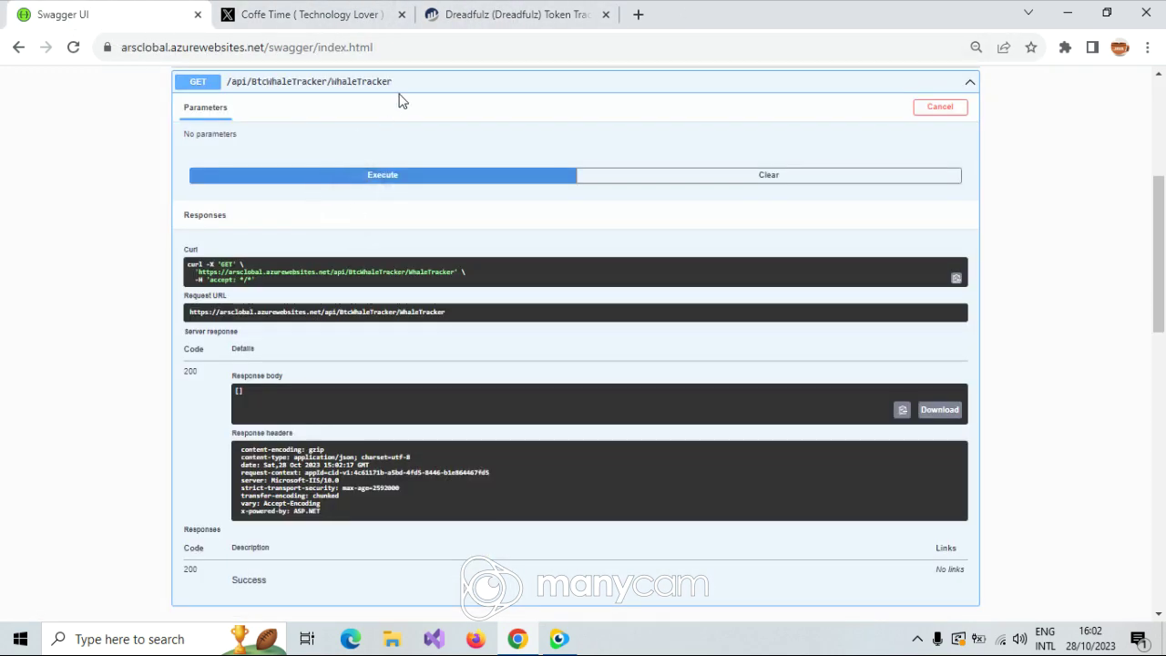
pyautogui.moveTo(374, 48); pyautogui.dragTo(266, 47)
# Load the ArsGlobalScanner home page, then go to the BTC Scaner page
pyautogui.press('BackSpace')
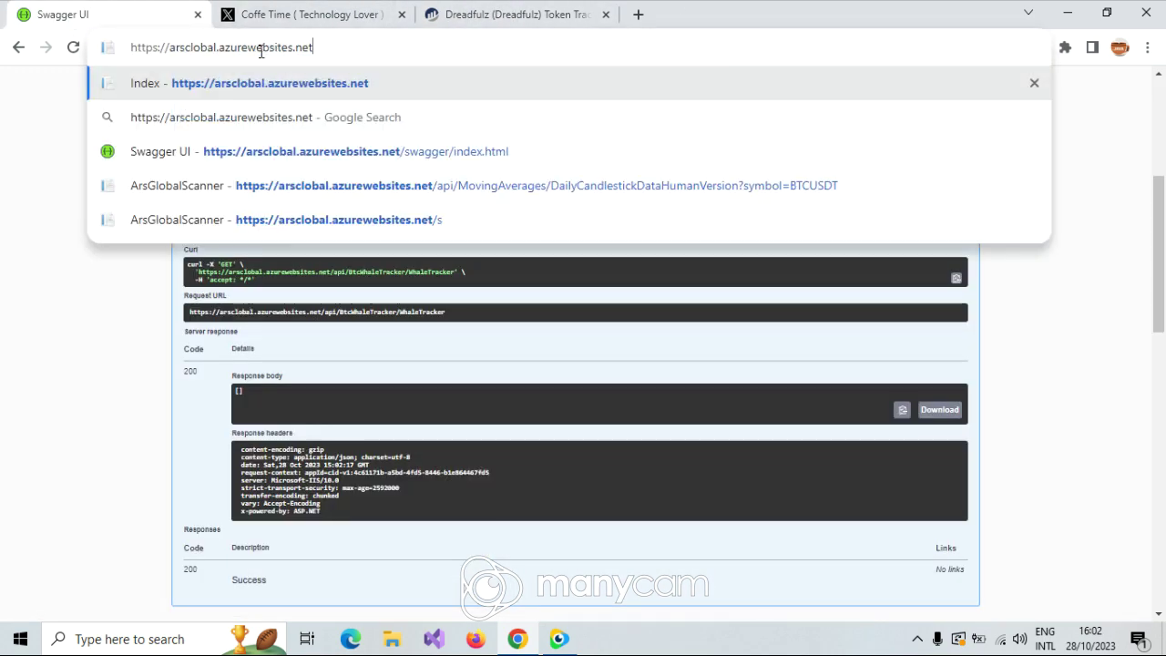
pyautogui.press('Return')
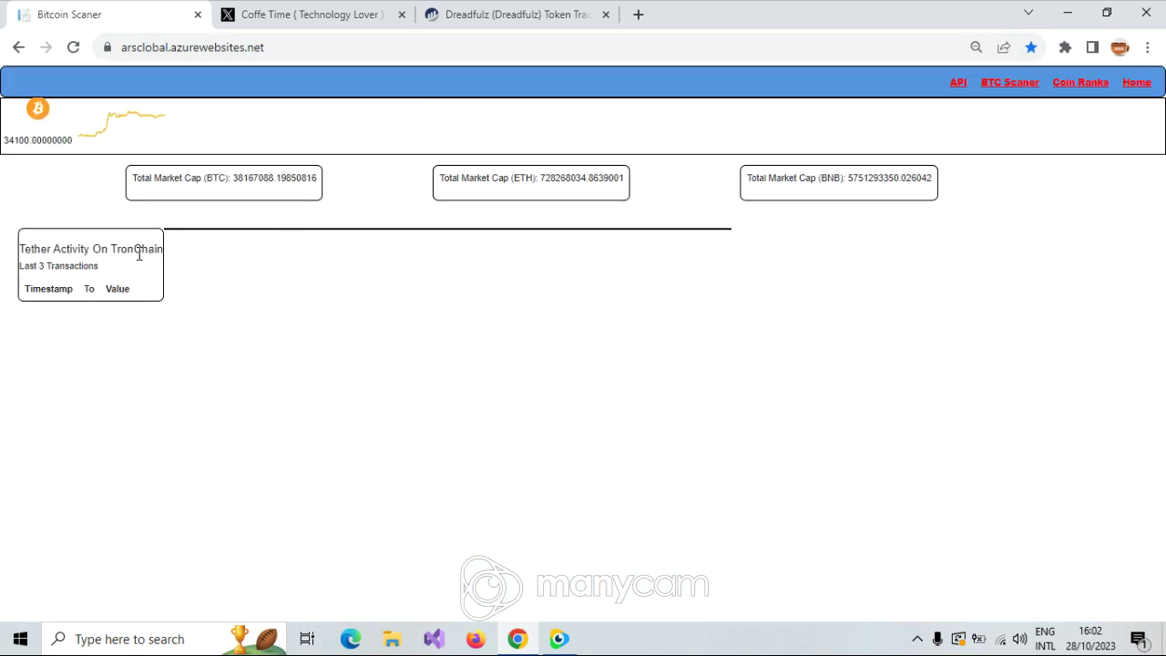
pyautogui.moveTo(102, 265); pyautogui.dragTo(13, 265)
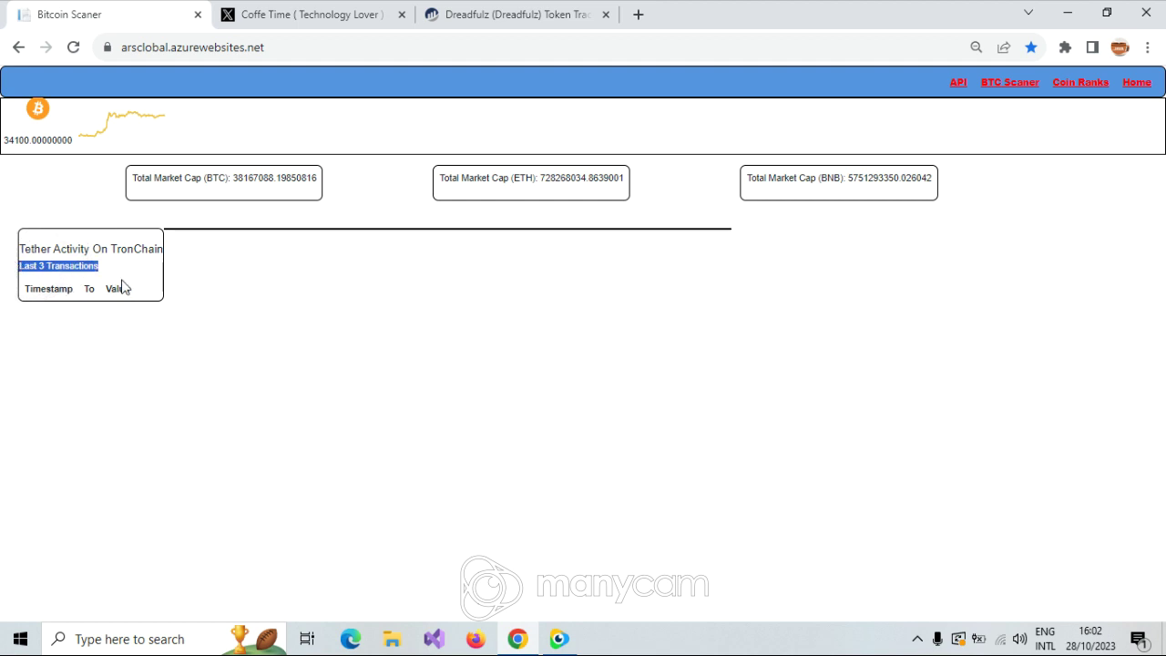
pyautogui.click(69, 261)
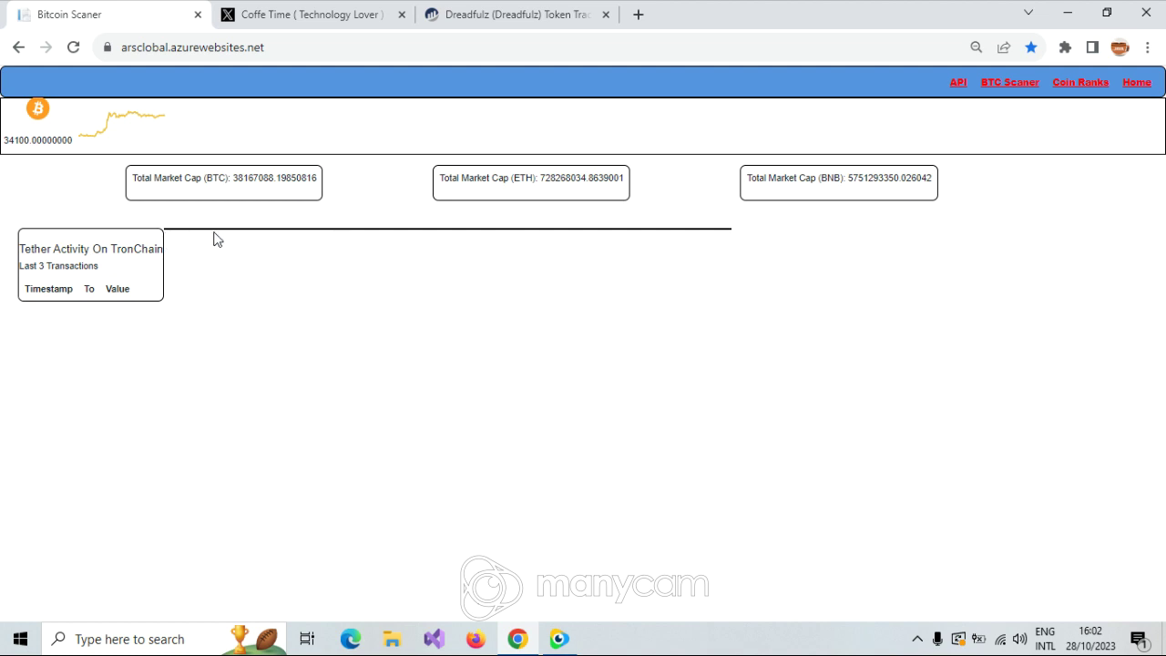
pyautogui.click(1029, 86)
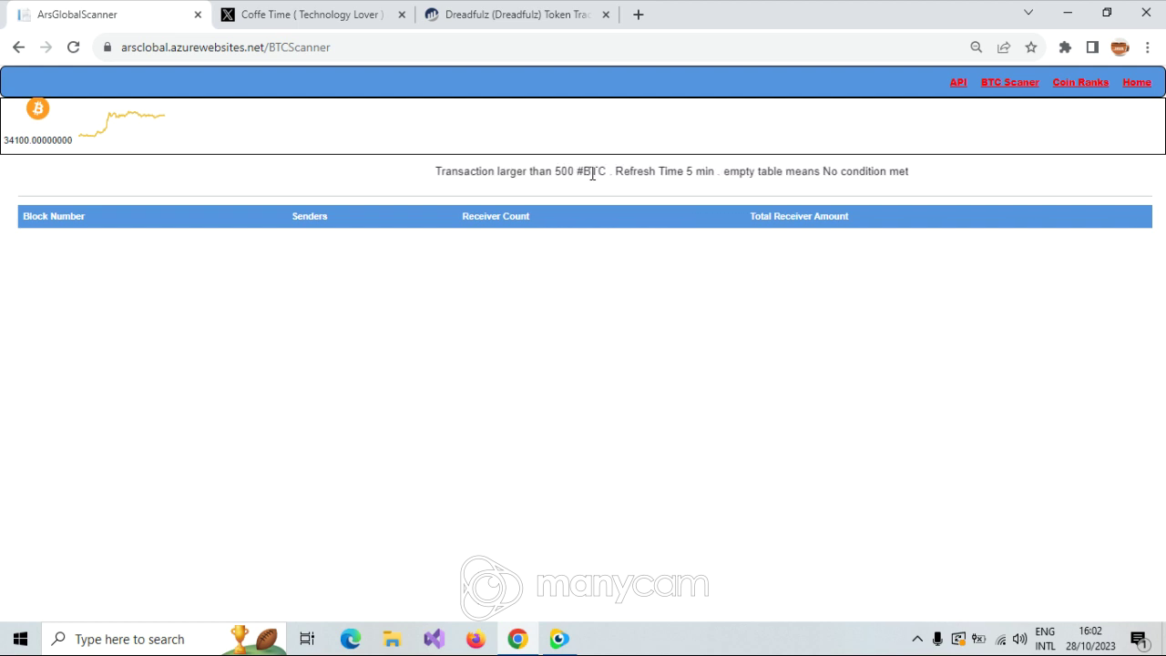
# Highlight the refresh time note, then right-click the Coin Ranks navigation link
pyautogui.moveTo(683, 170); pyautogui.dragTo(592, 170)
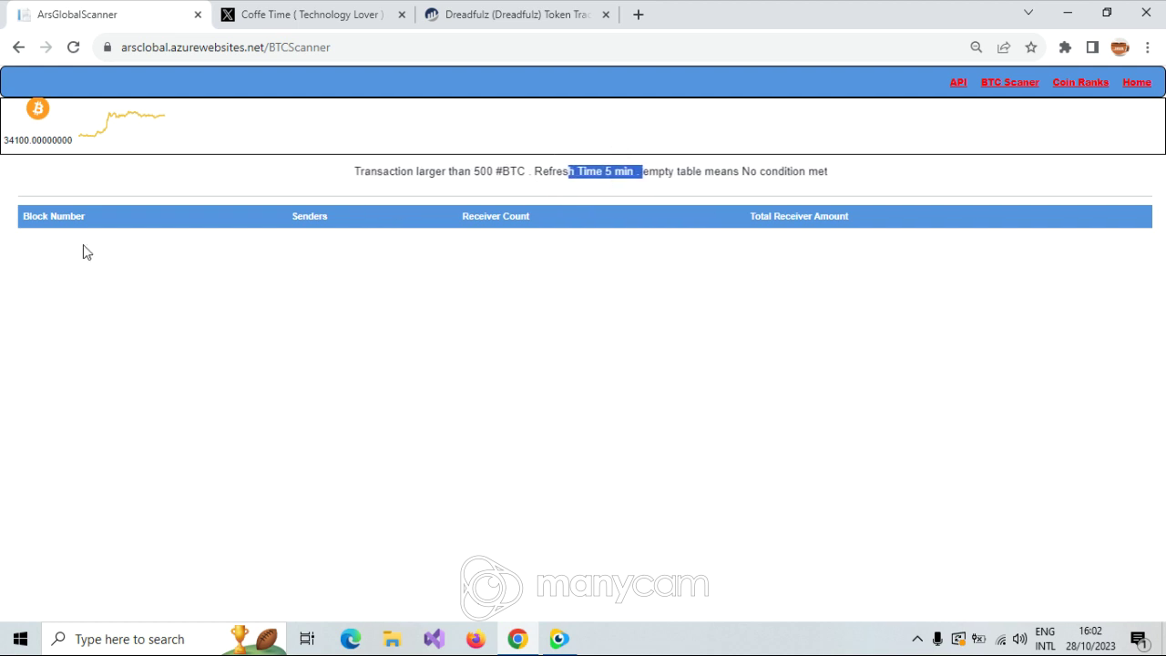
pyautogui.click(53, 250)
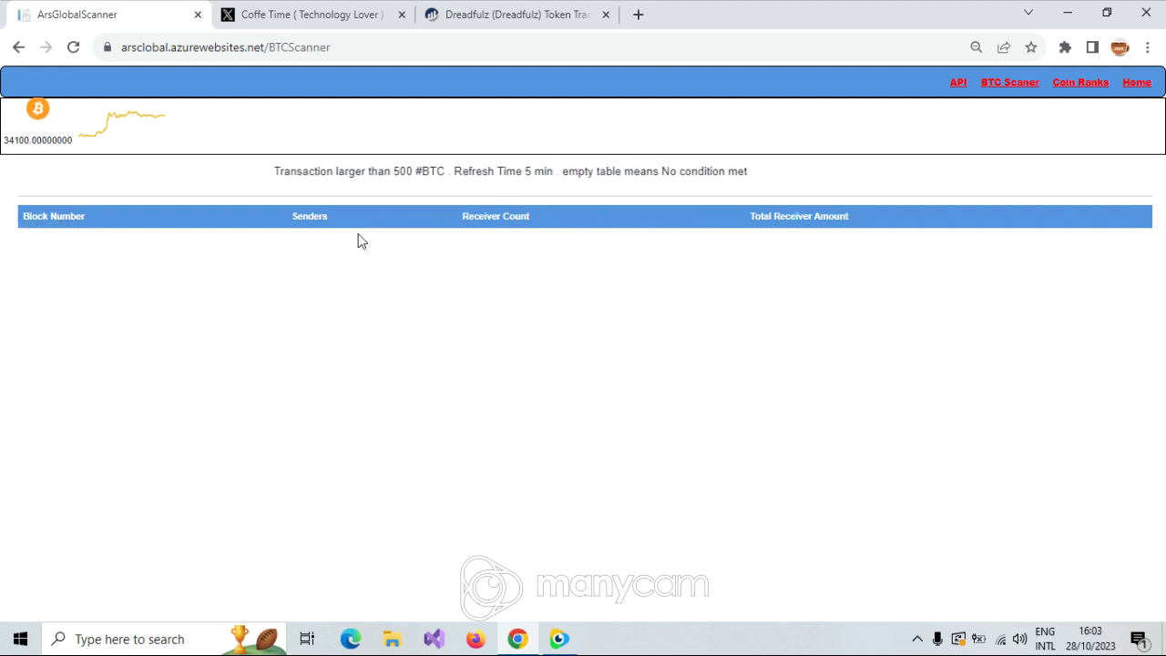
pyautogui.rightClick(1089, 82)
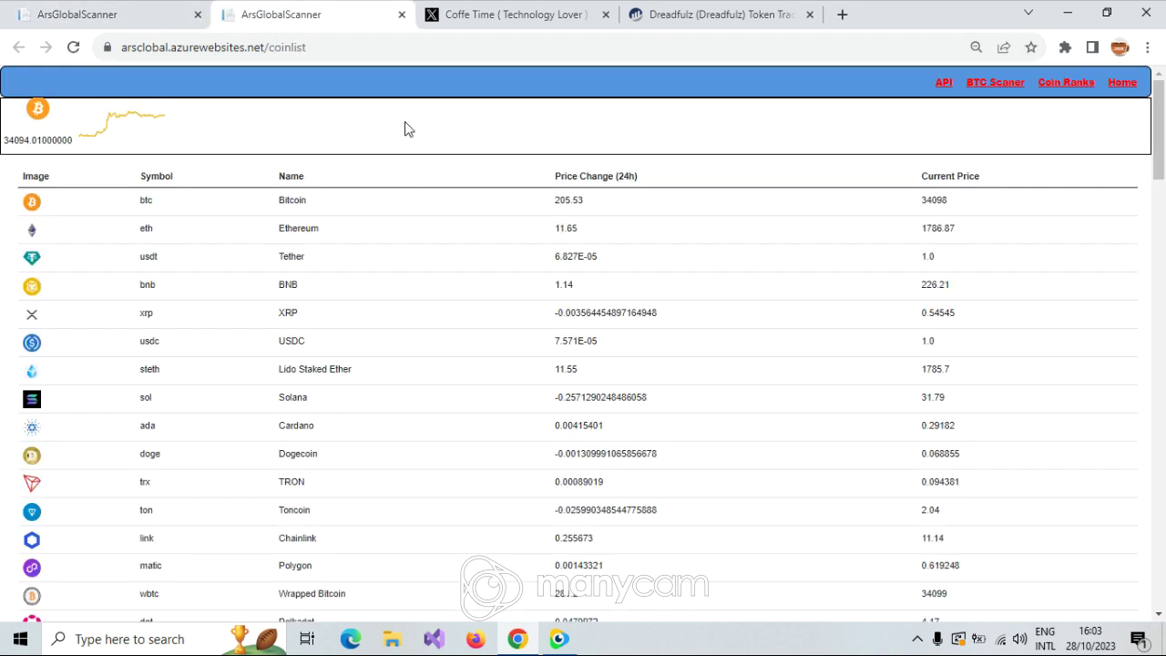
pyautogui.moveTo(1163, 146)
pyautogui.mouseDown()
pyautogui.moveTo(1163, 542)
pyautogui.moveTo(1163, 134)
pyautogui.mouseUp()
pyautogui.scroll(-1, 1008, 229)
pyautogui.scroll(-5, 1008, 228)
pyautogui.scroll(-6, 1008, 229)
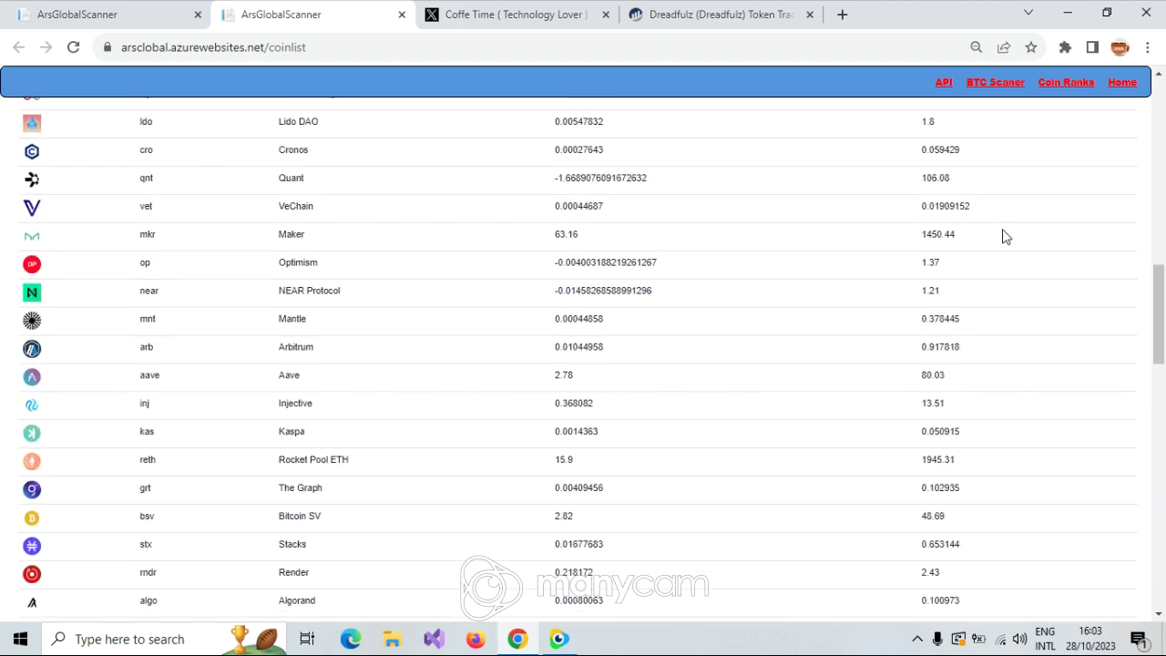
pyautogui.scroll(1, 1006, 234)
pyautogui.scroll(10, 1007, 234)
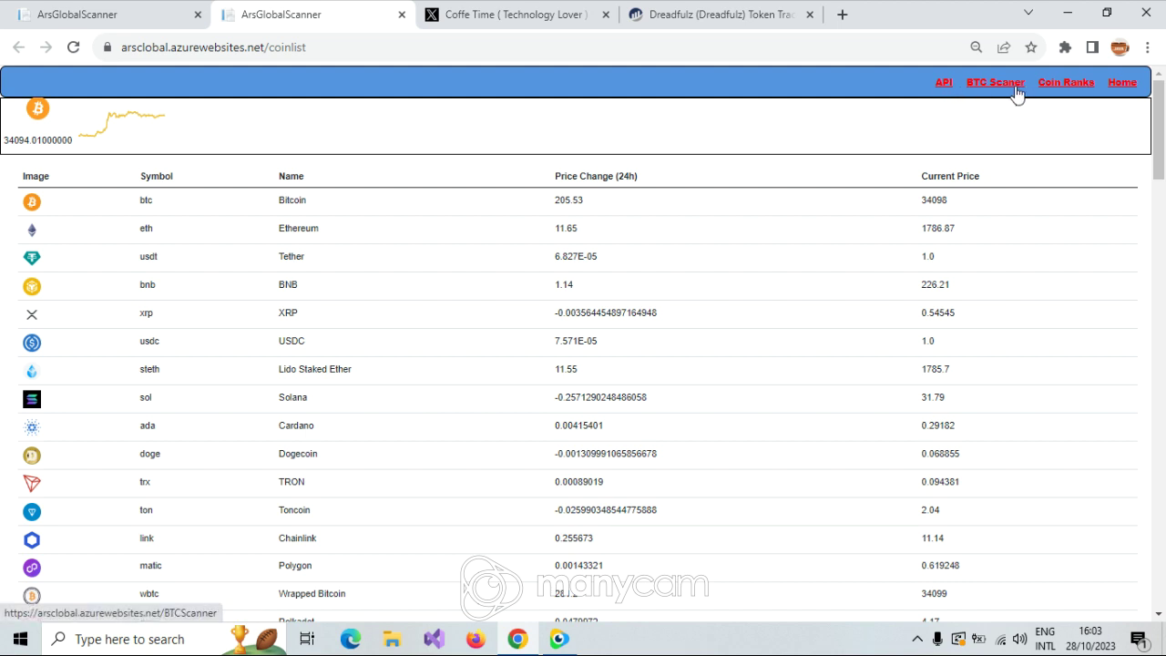
# Return to the BTC Scanner tab with its empty whale transaction table
pyautogui.click(196, 7)
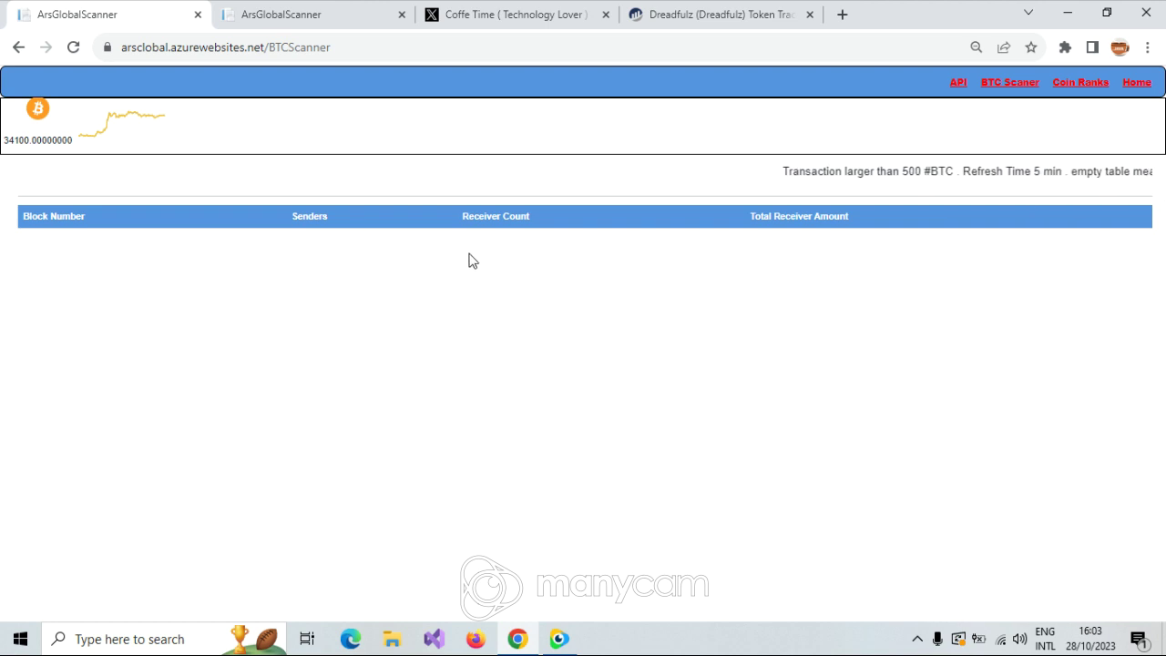
# Highlight the large-transaction notice, then view the enlarged scanner screenshot on the Twitter profile
pyautogui.moveTo(1147, 173); pyautogui.dragTo(737, 179)
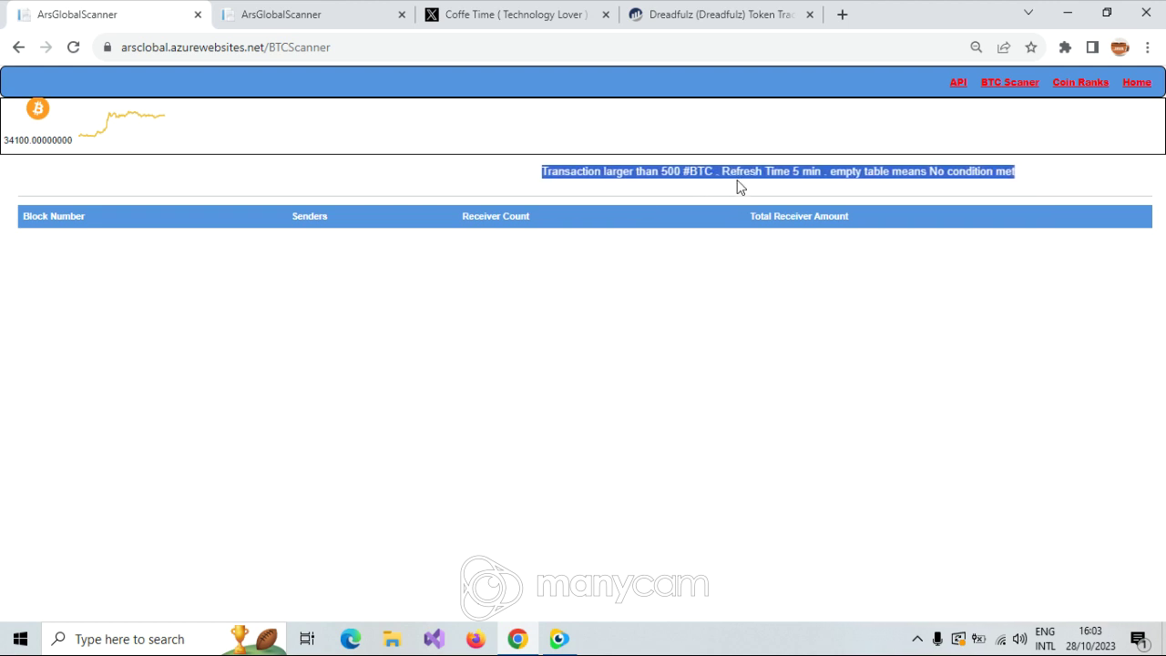
pyautogui.click(500, 11)
pyautogui.scroll(-1, 506, 264)
pyautogui.scroll(-2, 491, 337)
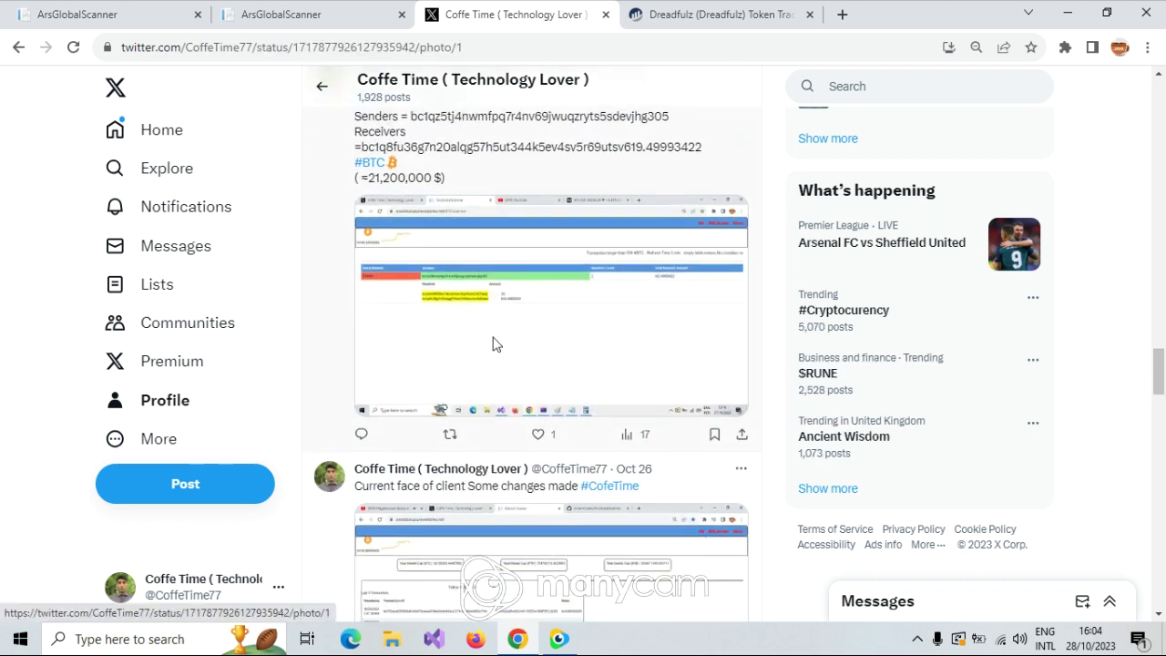
pyautogui.click(495, 342)
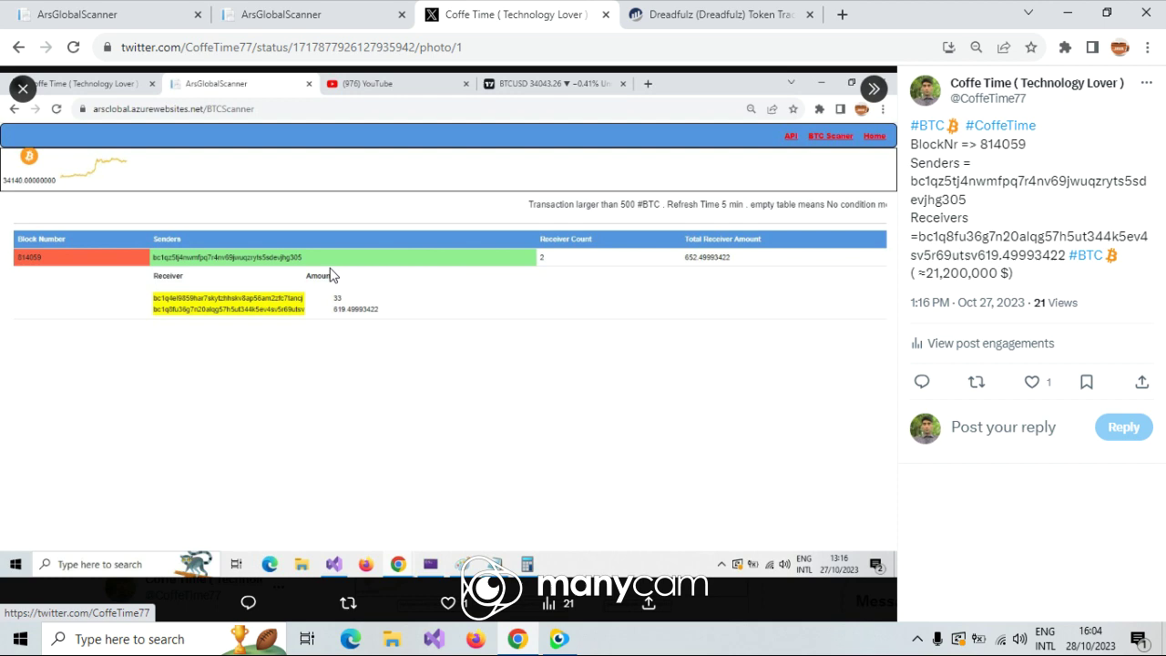
pyautogui.click(23, 88)
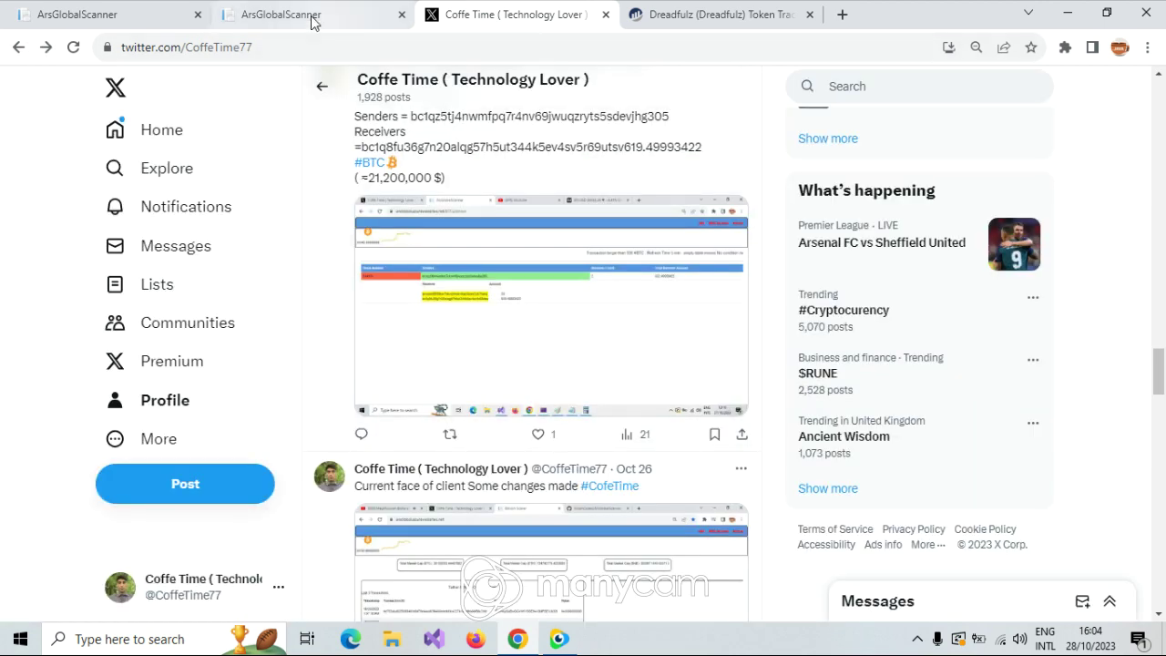
# Back on the BTC scanner tab, clear the highlight and go to the scanner home page
pyautogui.click(313, 21)
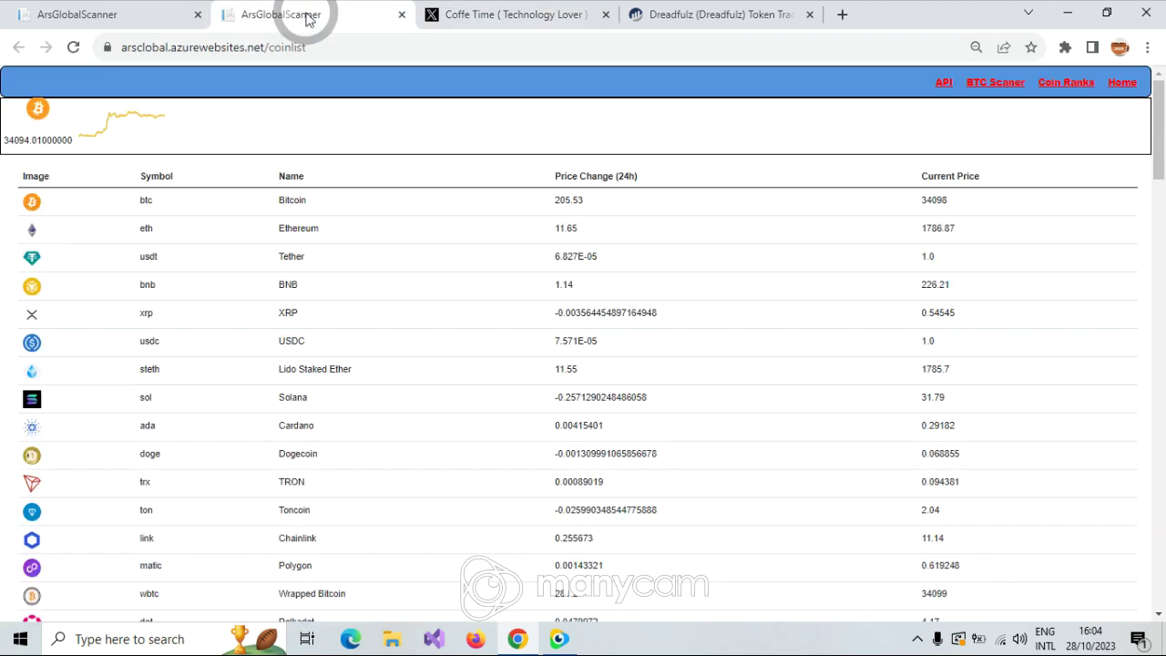
pyautogui.click(142, 14)
pyautogui.click(843, 182)
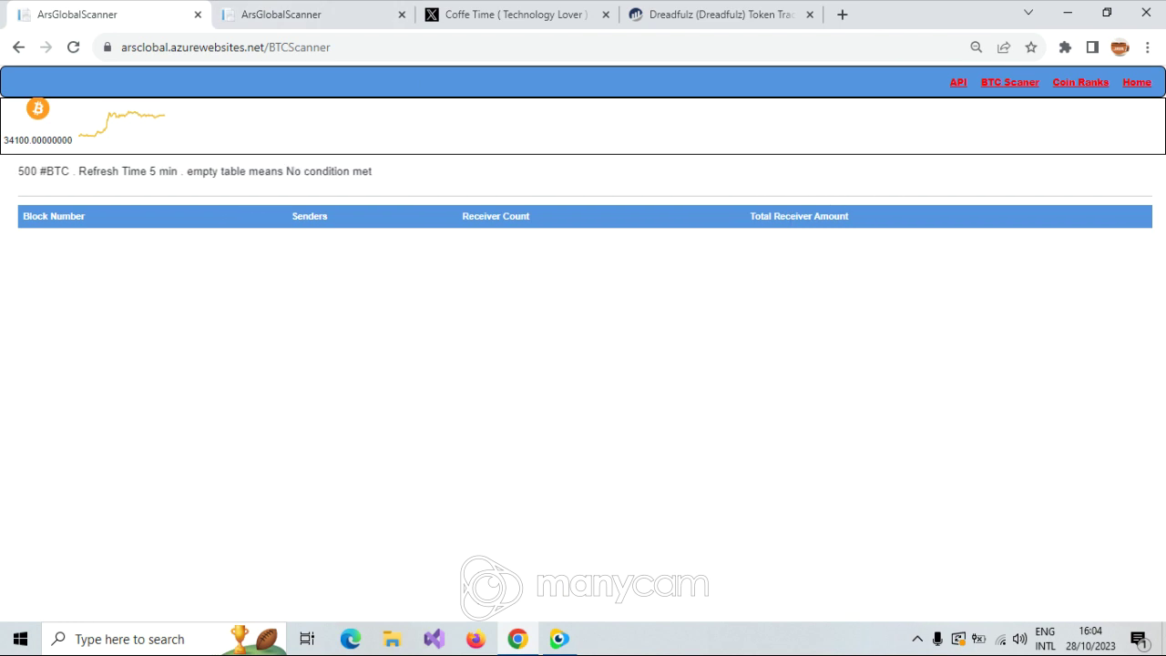
pyautogui.click(1135, 89)
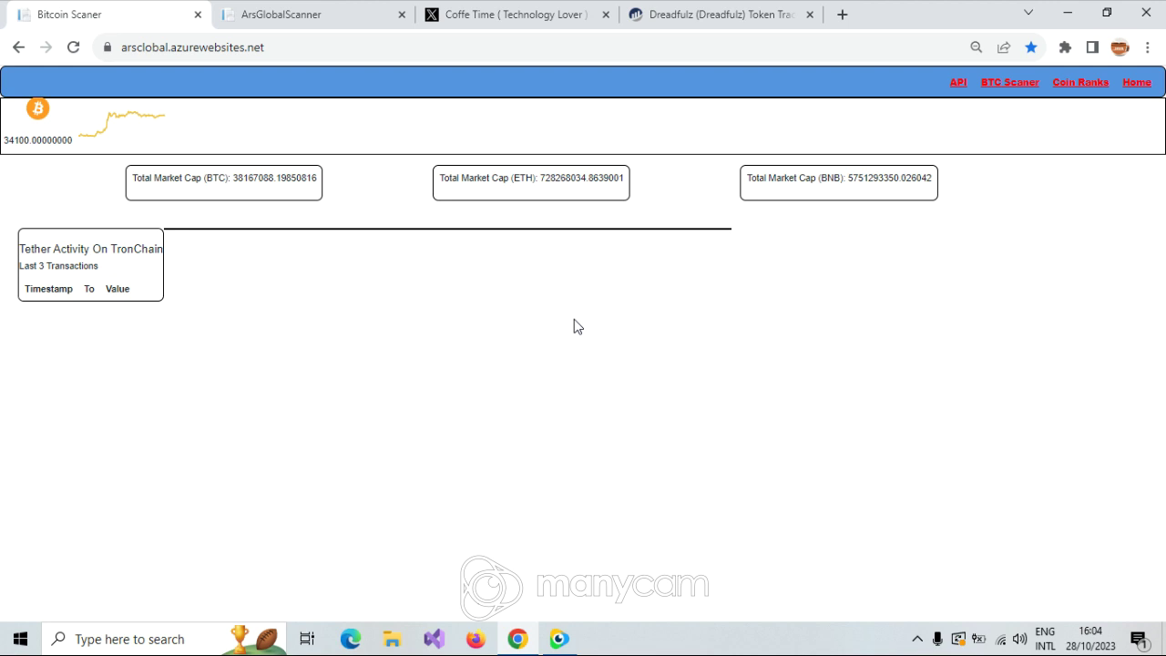
# Glance at the Twitter and coin ranks tabs, then open the API documentation from home
pyautogui.click(573, 14)
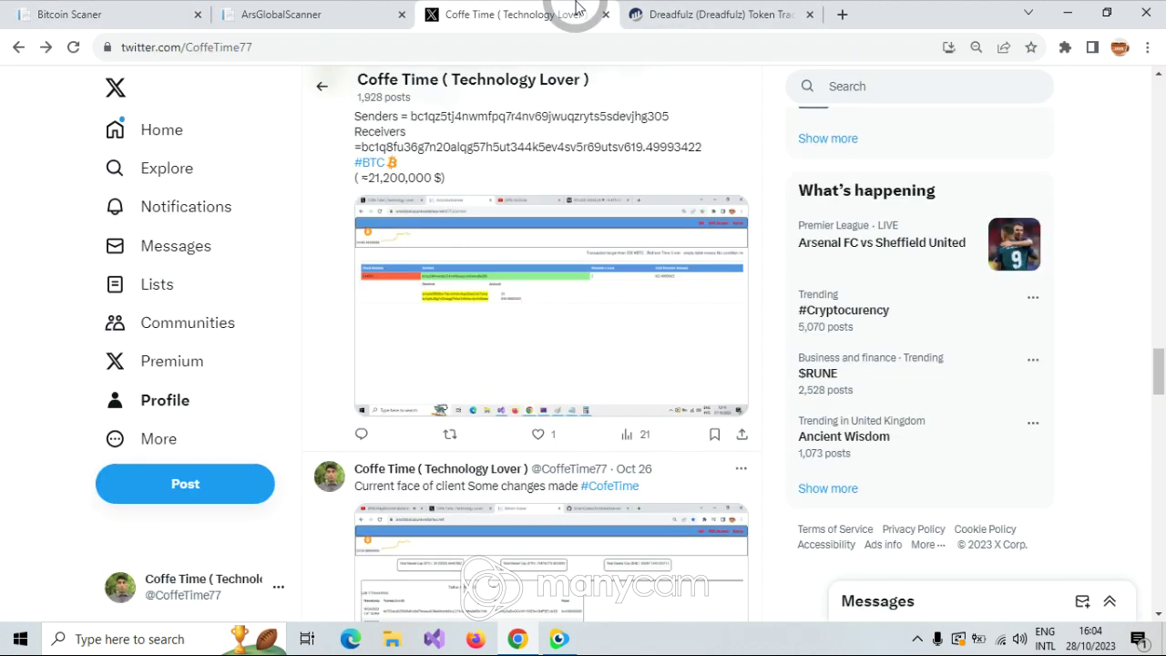
pyautogui.click(364, 13)
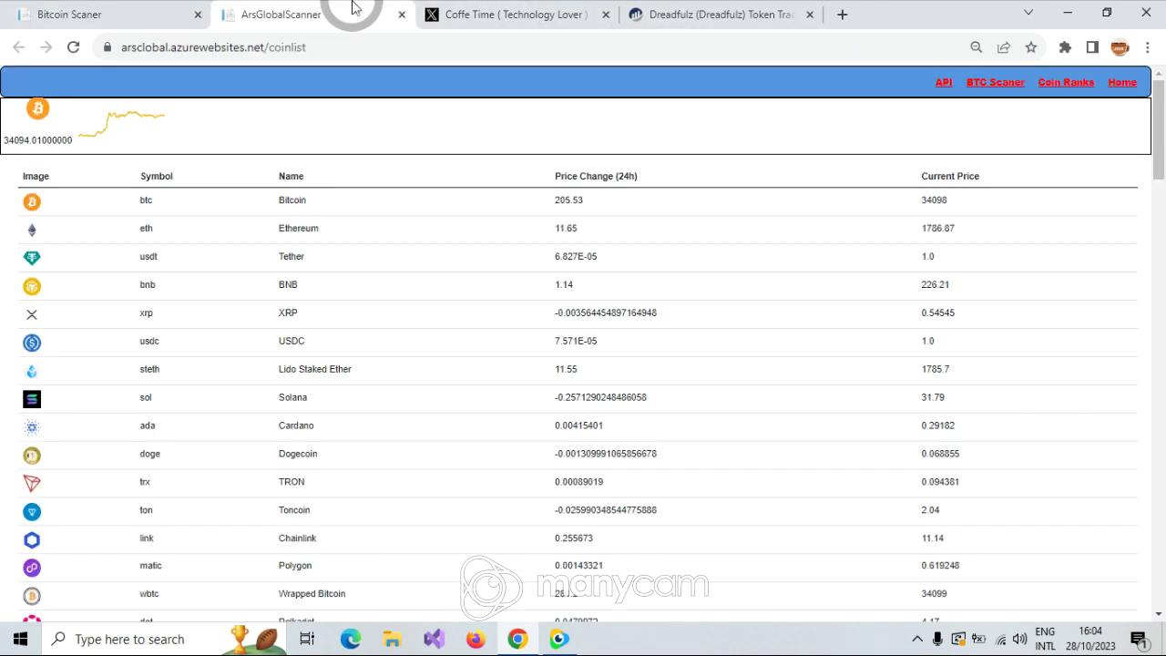
pyautogui.click(100, 26)
pyautogui.click(957, 83)
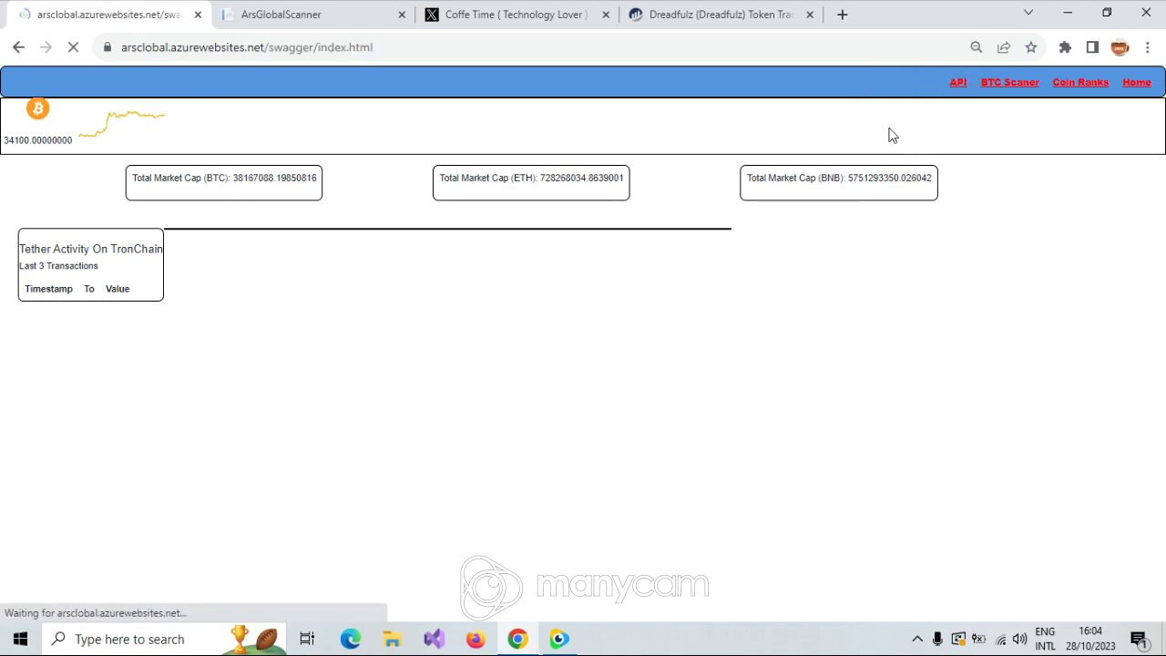
pyautogui.scroll(-3, 517, 235)
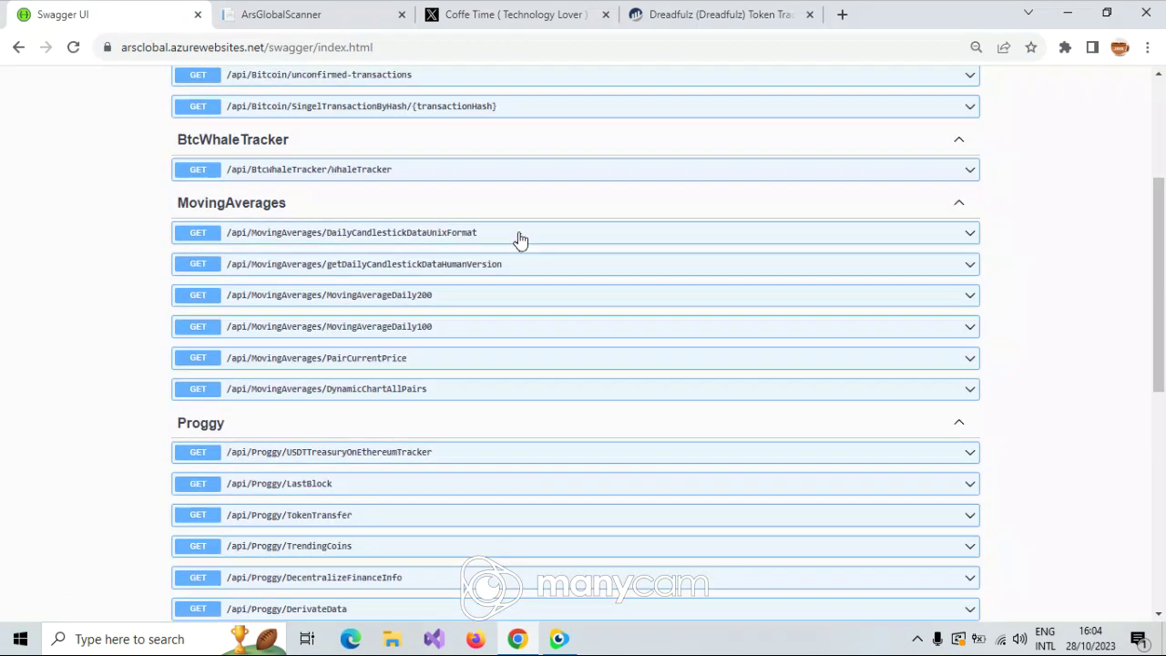
pyautogui.scroll(-2, 517, 235)
pyautogui.scroll(-3, 517, 235)
pyautogui.scroll(7, 519, 237)
pyautogui.scroll(1, 518, 237)
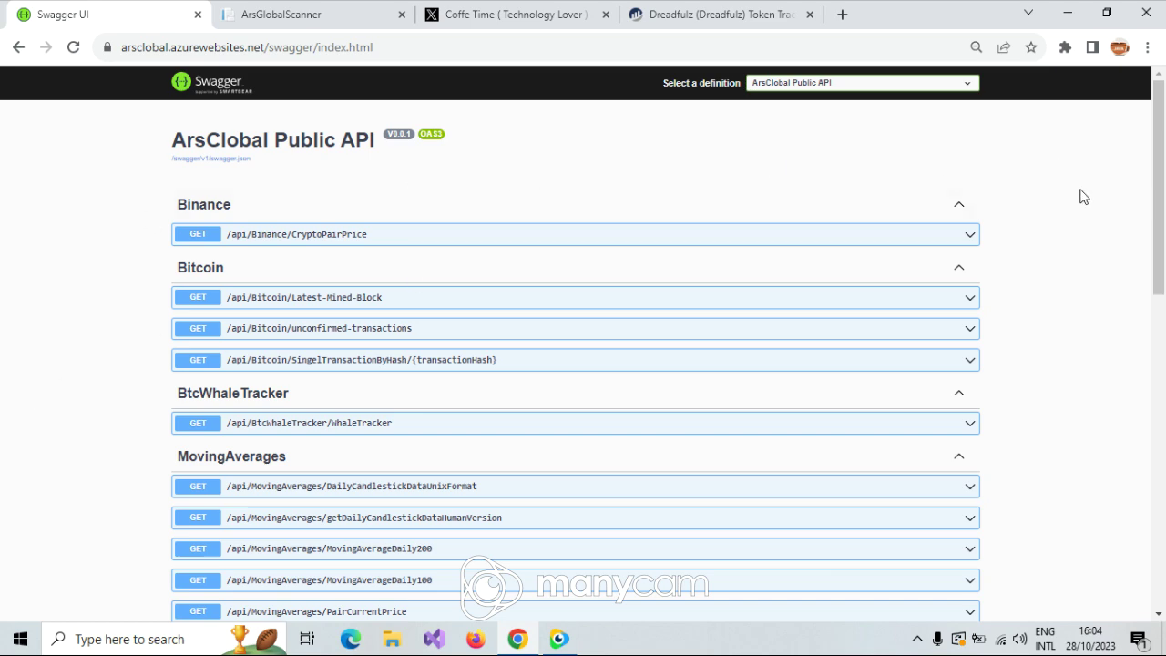
pyautogui.scroll(-5, 1082, 201)
pyautogui.scroll(-4, 1090, 228)
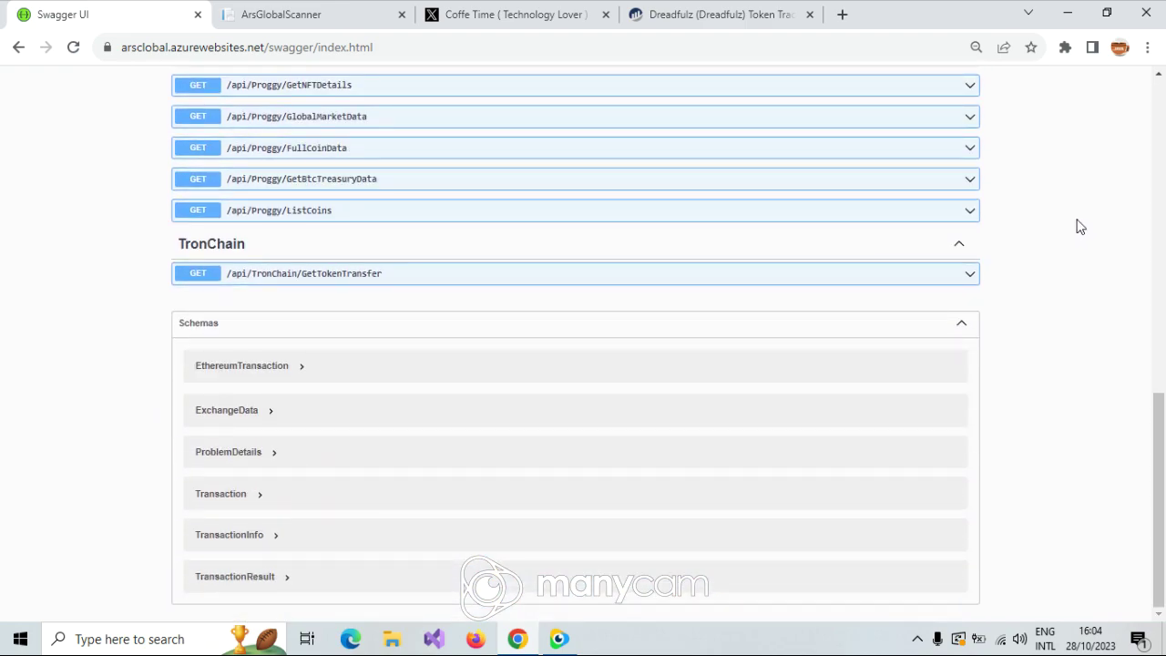
pyautogui.scroll(1, 1077, 224)
pyautogui.scroll(3, 1072, 220)
pyautogui.scroll(1, 1070, 225)
pyautogui.scroll(4, 1068, 223)
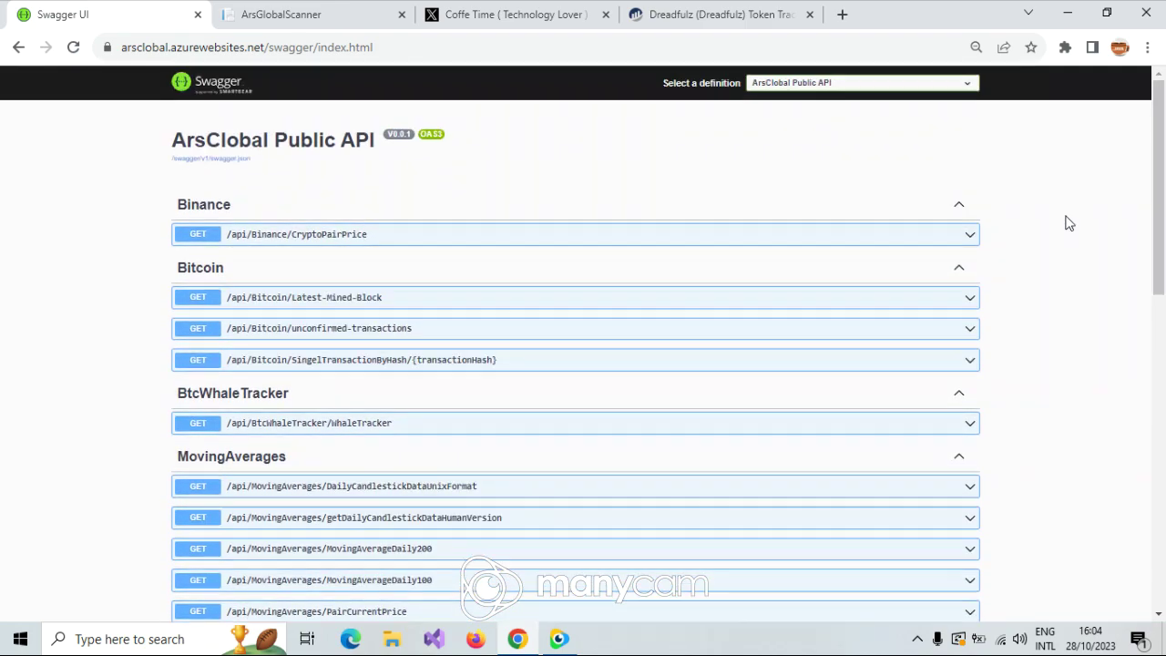
pyautogui.scroll(-5, 91, 310)
pyautogui.scroll(-2, 88, 312)
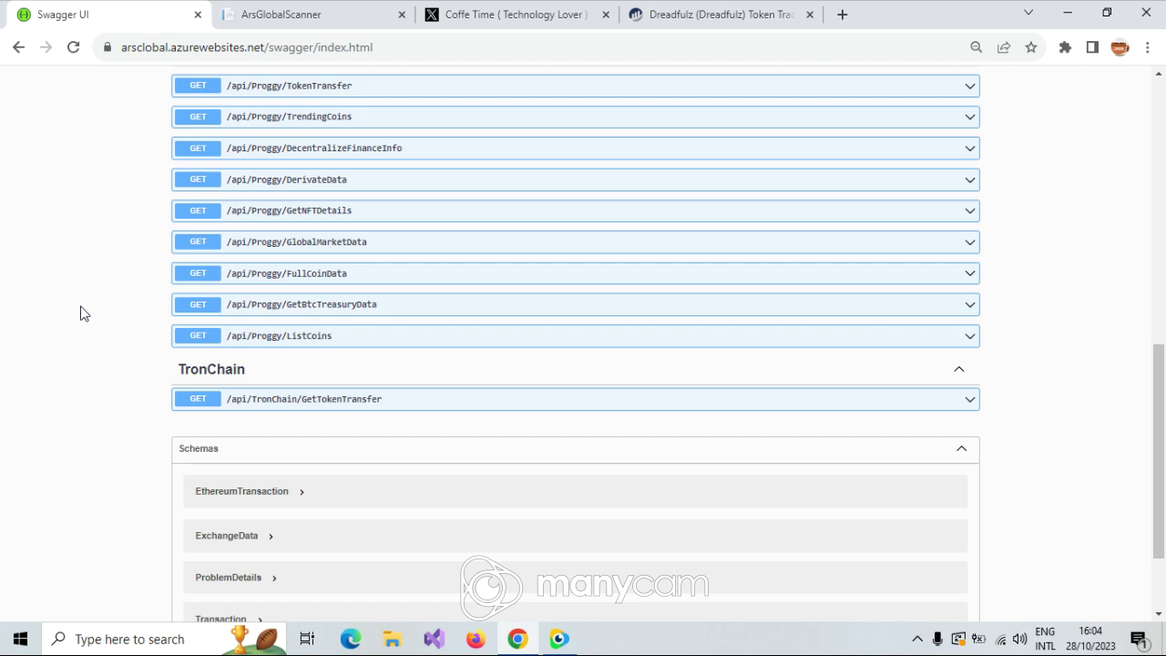
pyautogui.scroll(3, 1062, 315)
pyautogui.scroll(5, 1062, 312)
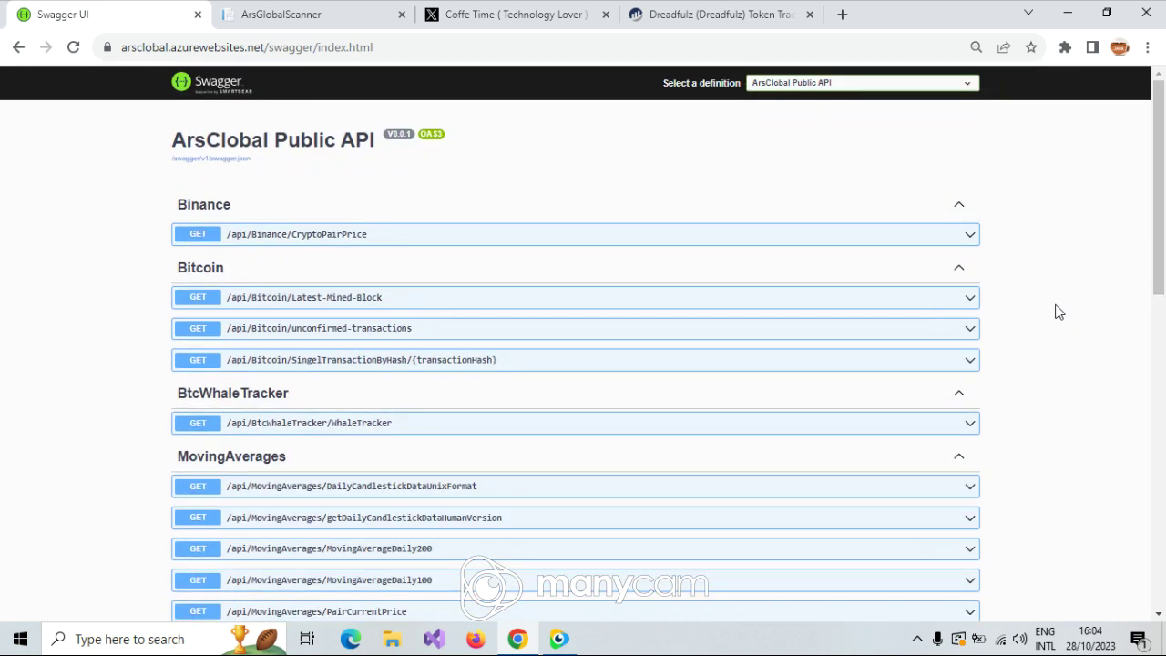